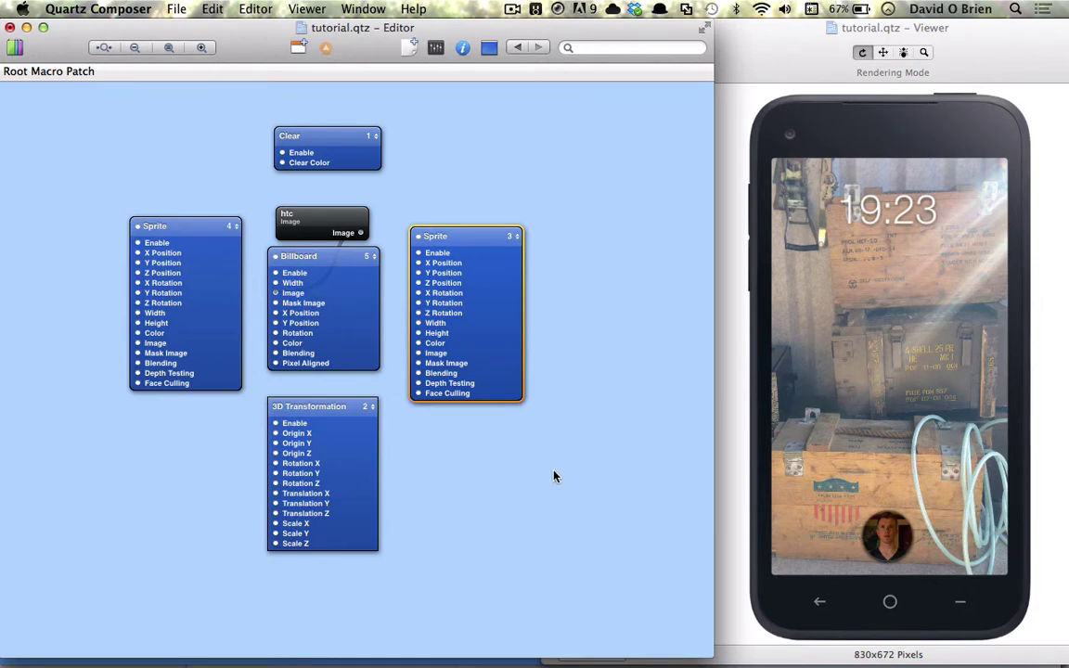
Turn on text labels for the toolbar icons, then set it back to icons only
{"action": "right_click", "coordinate": [251, 42]}
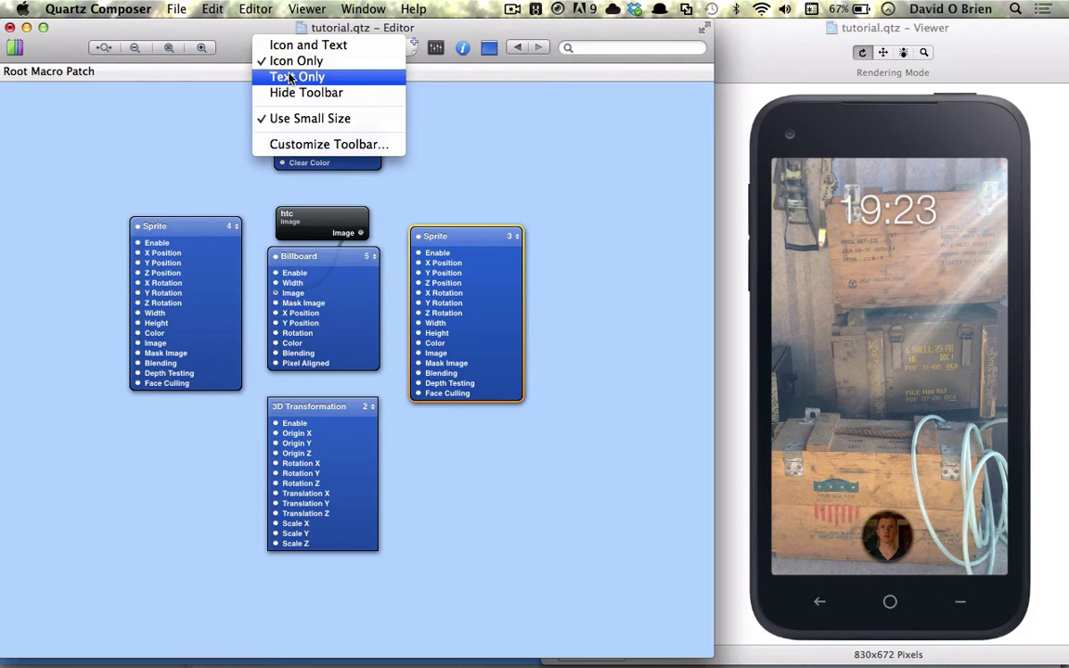
{"action": "left_click", "coordinate": [278, 46]}
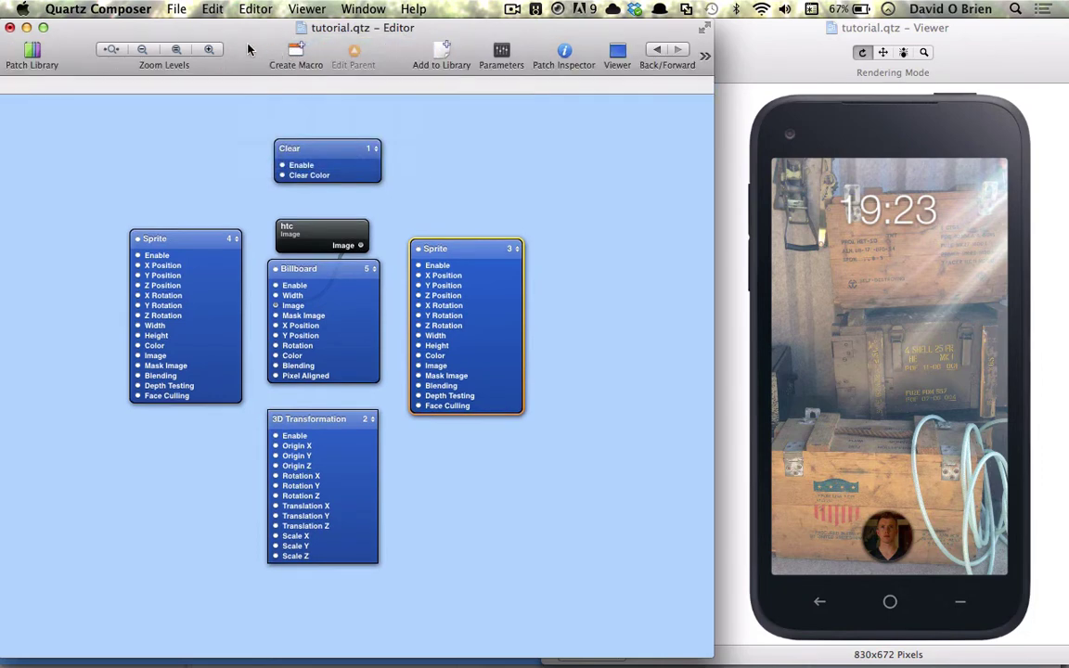
{"action": "right_click", "coordinate": [249, 49]}
{"action": "left_click", "coordinate": [279, 67]}
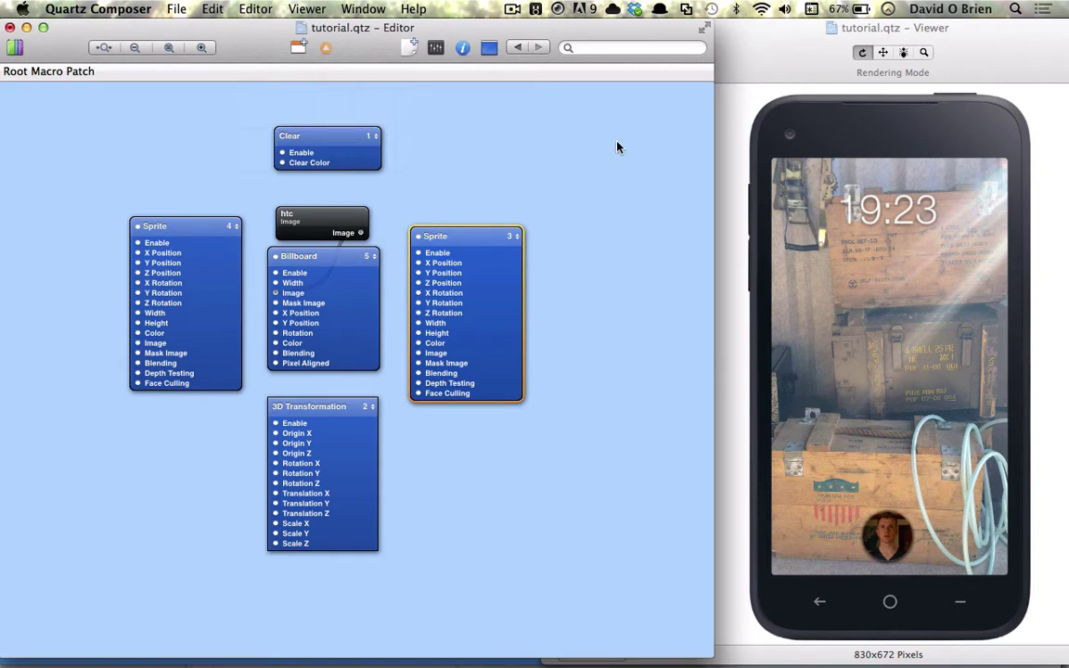
Drag the Viewer left, reposition the phone in Move mode, then switch to Rotate mode
{"action": "left_click", "coordinate": [765, 53]}
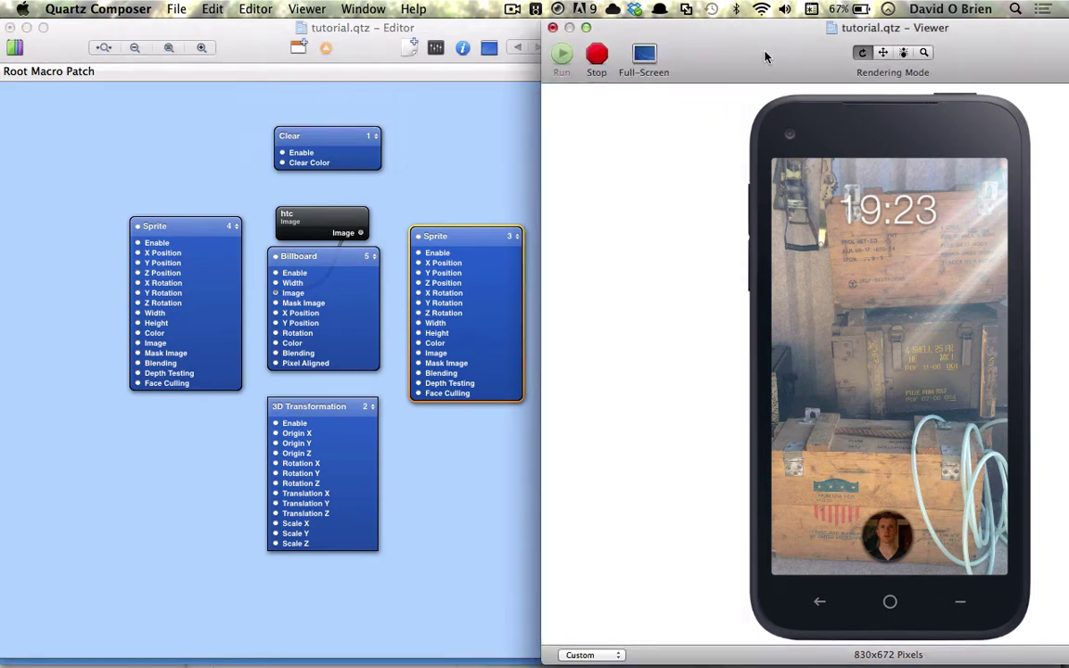
{"action": "left_click_drag", "start_coordinate": [765, 54], "coordinate": [624, 54]}
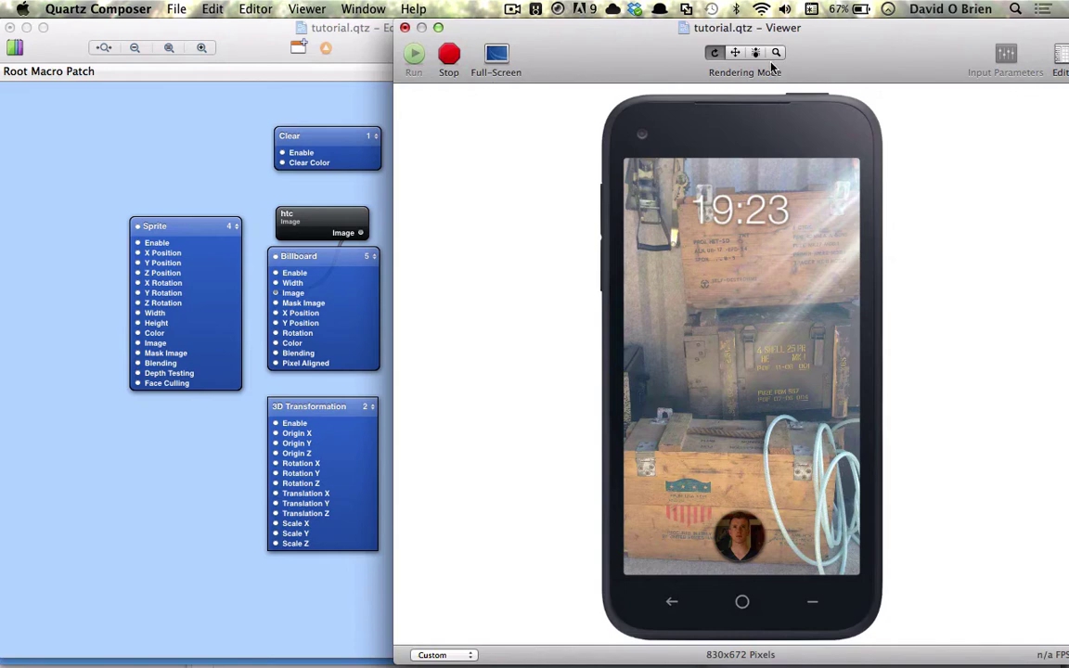
{"action": "left_click", "coordinate": [735, 53]}
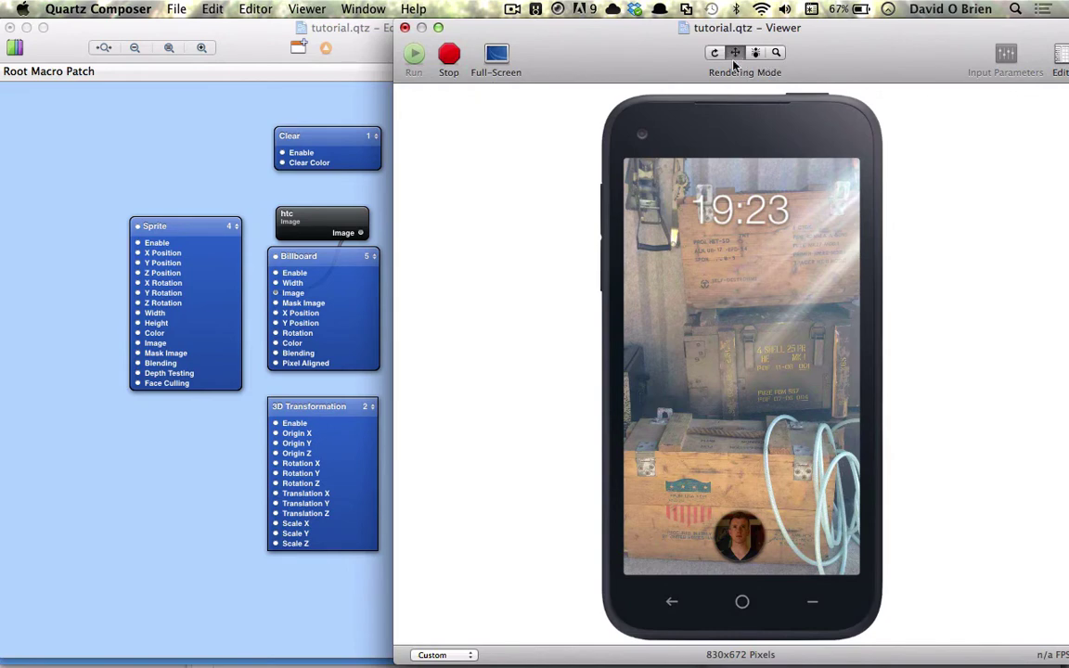
{"action": "mouse_move", "coordinate": [697, 124]}
{"action": "left_mouse_down"}
{"action": "mouse_move", "coordinate": [639, 148]}
{"action": "mouse_move", "coordinate": [658, 255]}
{"action": "mouse_move", "coordinate": [722, 125]}
{"action": "mouse_move", "coordinate": [623, 221]}
{"action": "mouse_move", "coordinate": [768, 130]}
{"action": "mouse_move", "coordinate": [682, 120]}
{"action": "mouse_move", "coordinate": [697, 139]}
{"action": "left_mouse_up"}
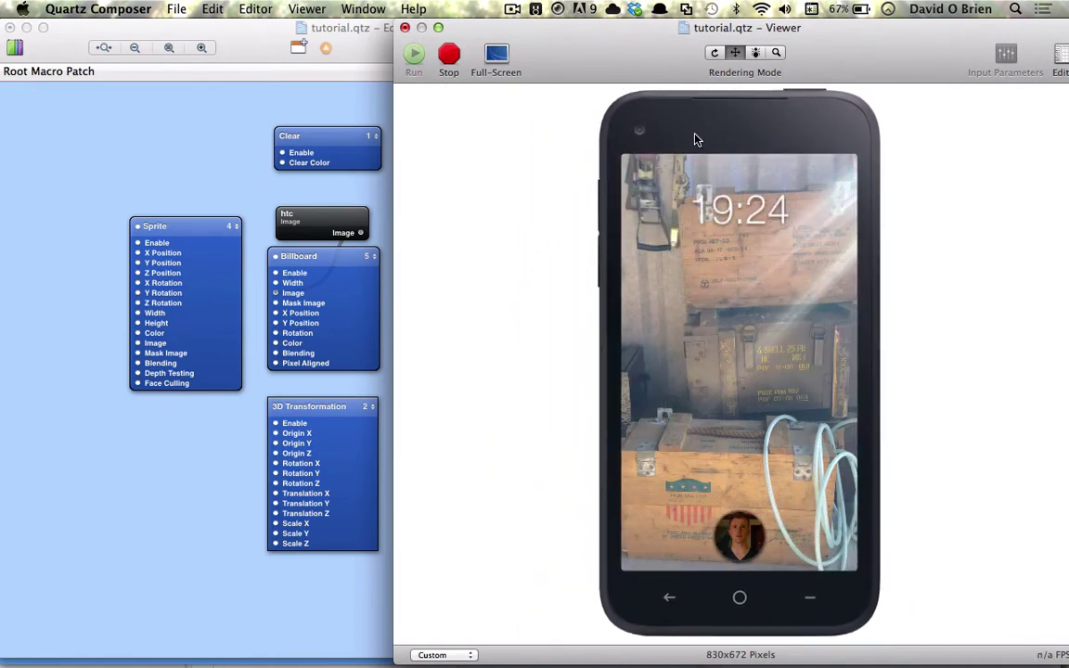
{"action": "left_click_drag", "start_coordinate": [698, 139], "coordinate": [699, 140]}
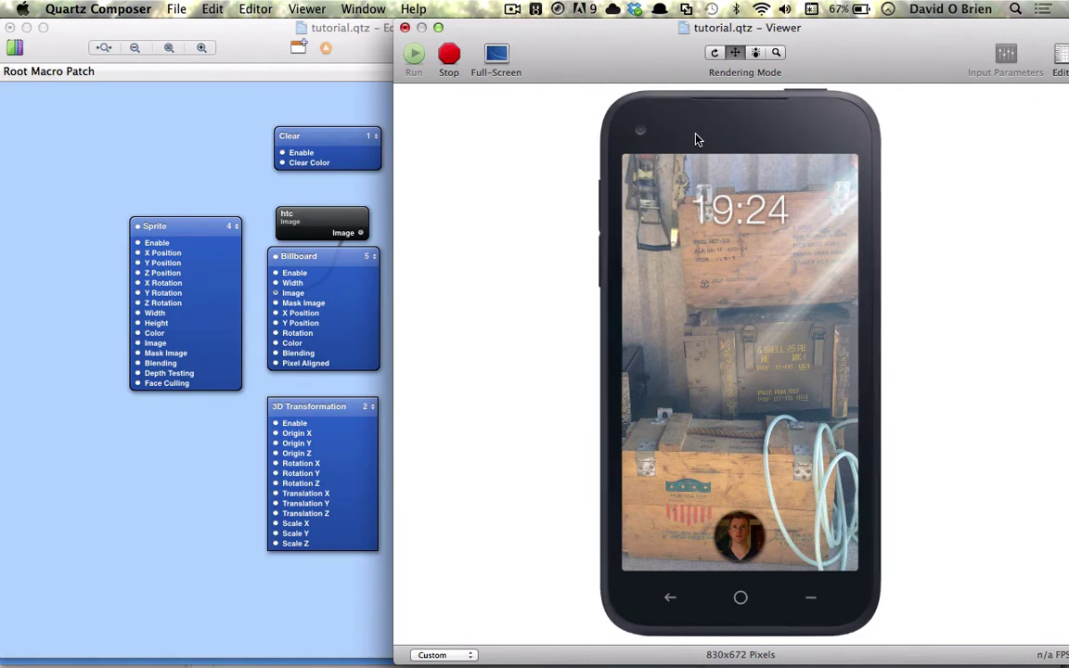
{"action": "left_click", "coordinate": [754, 53]}
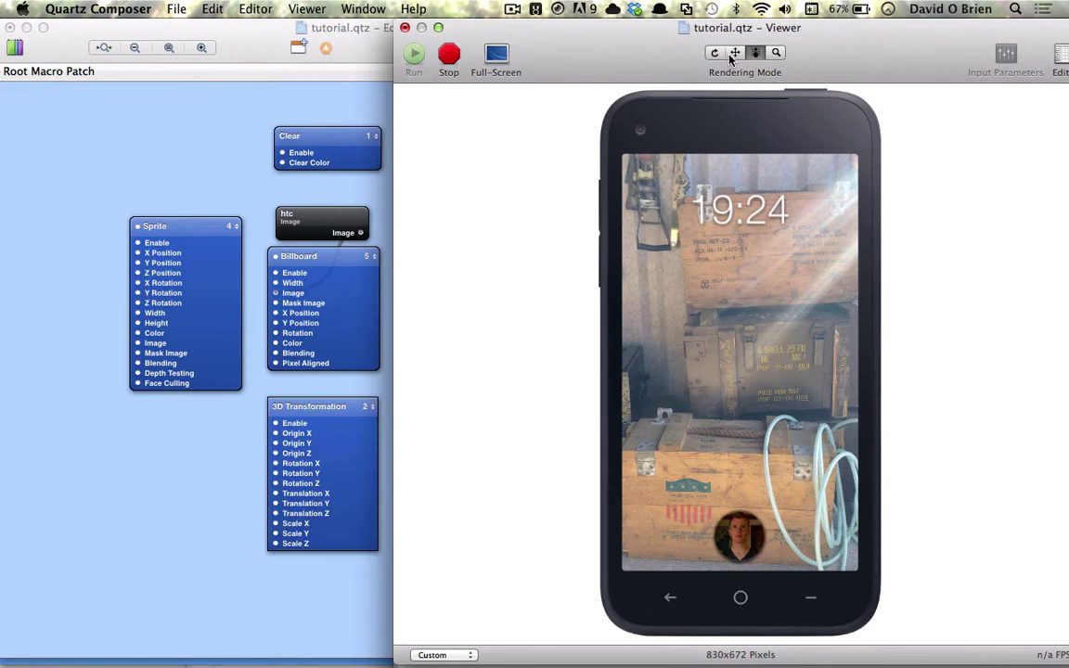
Switch the Viewer back to the first (normal) rendering mode and drag it further left
{"action": "left_click", "coordinate": [370, 444]}
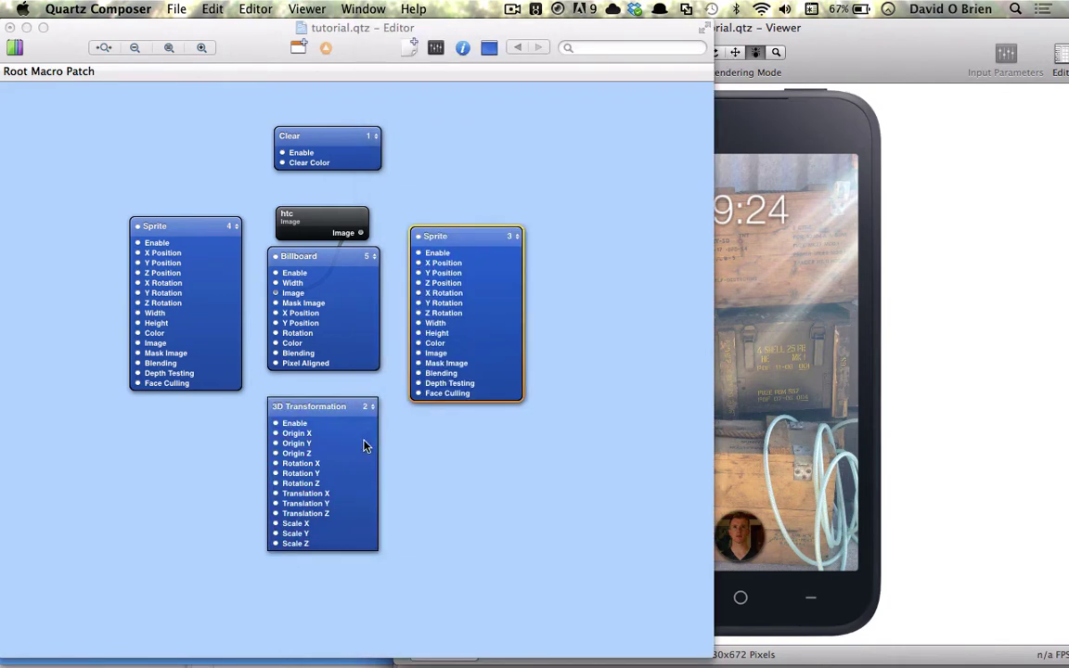
{"action": "left_click", "coordinate": [733, 139]}
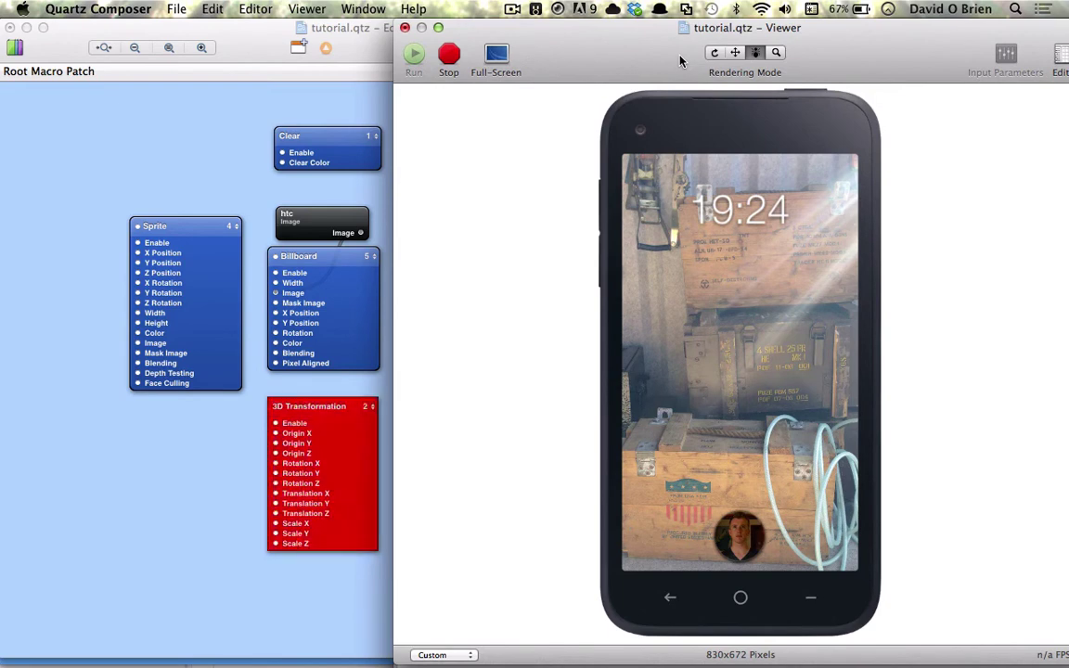
{"action": "key", "text": "super+grave"}
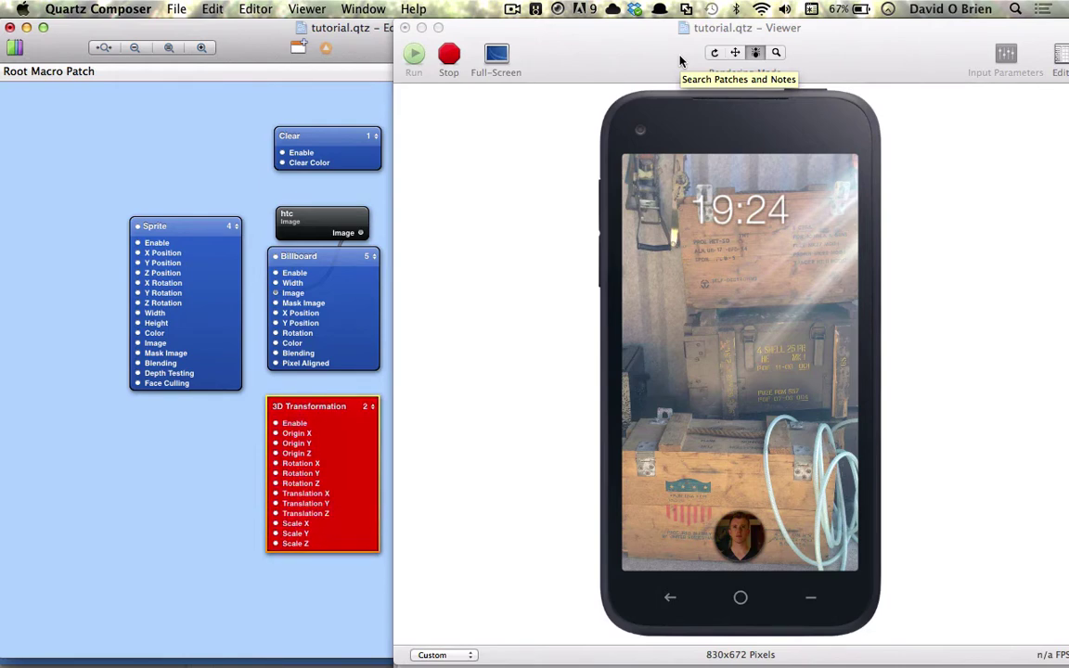
{"action": "left_click", "coordinate": [714, 56]}
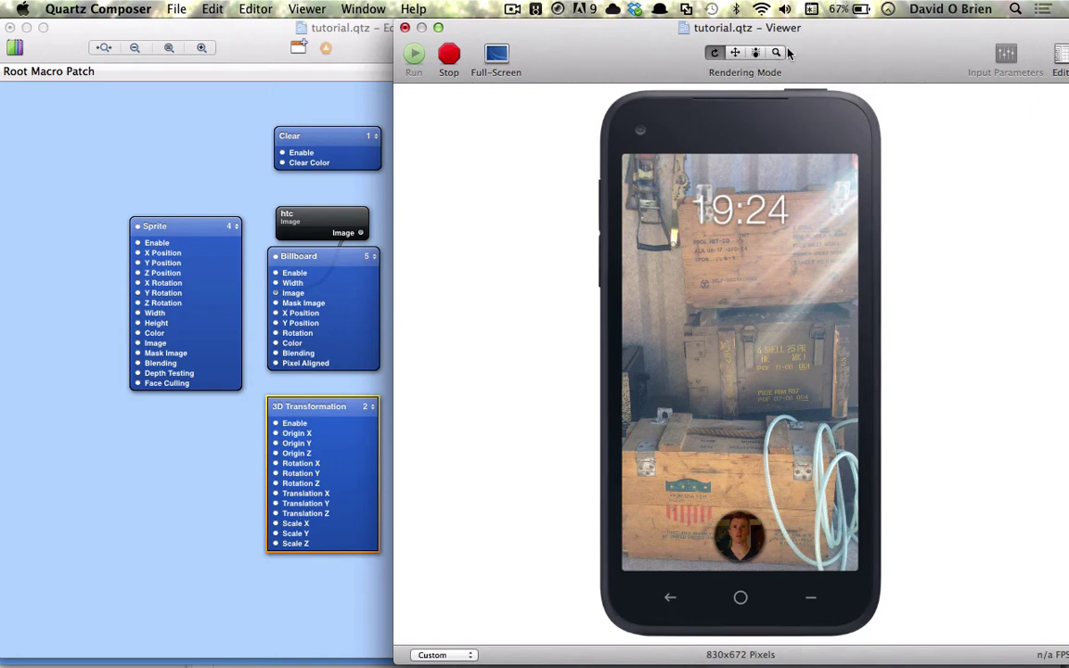
{"action": "left_click_drag", "start_coordinate": [816, 45], "coordinate": [524, 42]}
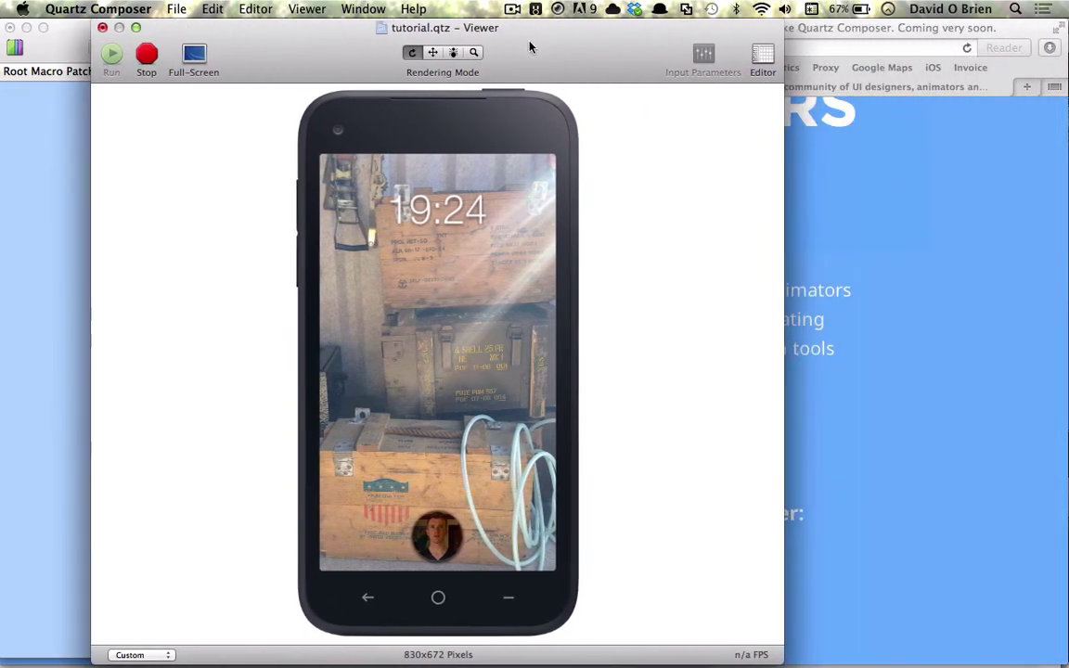
Drag the chathead with the profiler graph on, then restore normal mode and move the Viewer right
{"action": "left_click", "coordinate": [475, 52]}
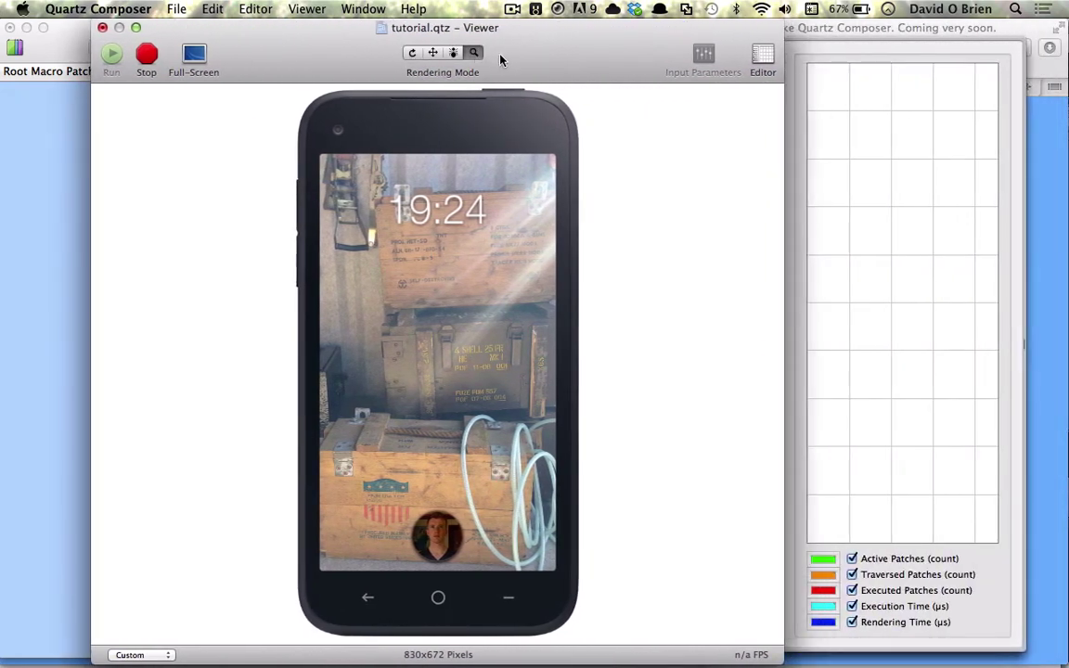
{"action": "left_click", "coordinate": [437, 535]}
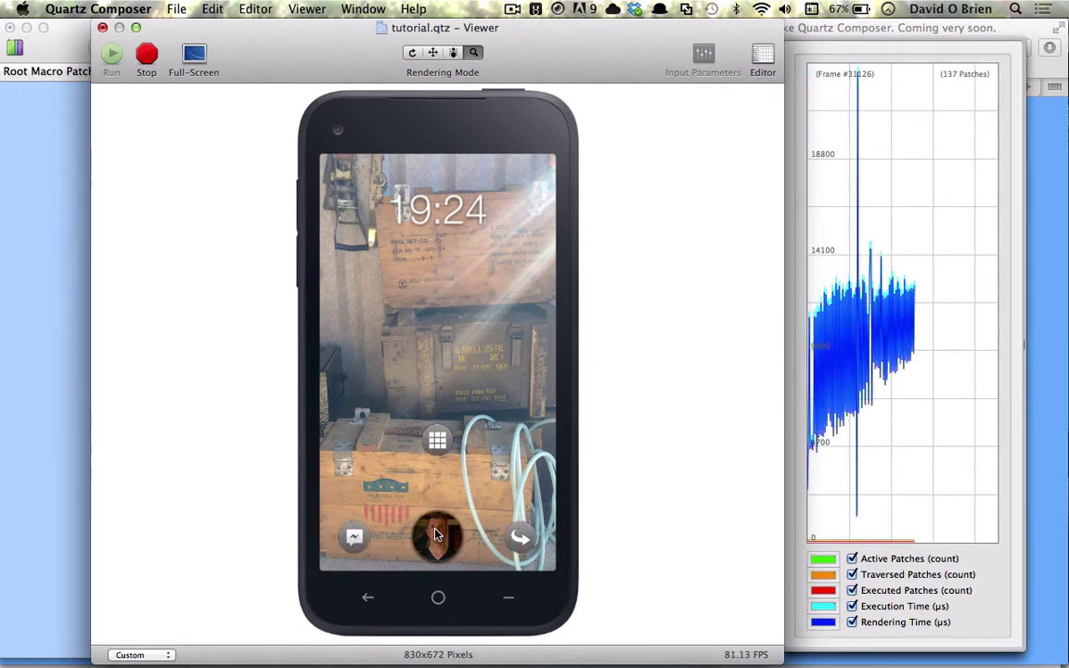
{"action": "left_click_drag", "start_coordinate": [437, 535], "coordinate": [492, 376]}
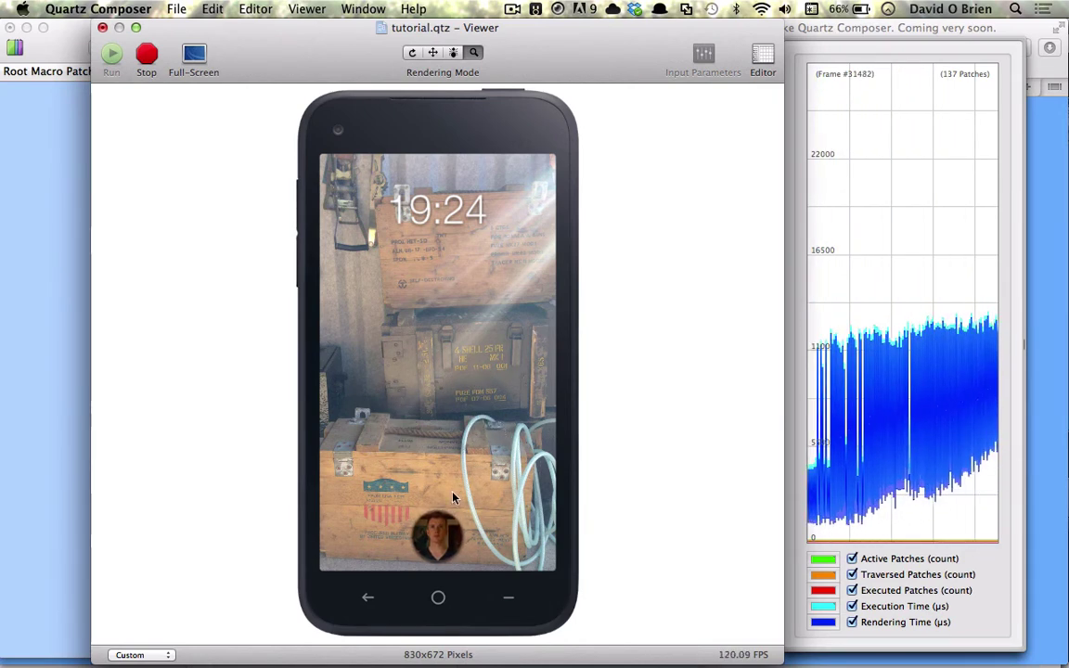
{"action": "left_click_drag", "start_coordinate": [438, 542], "coordinate": [439, 545]}
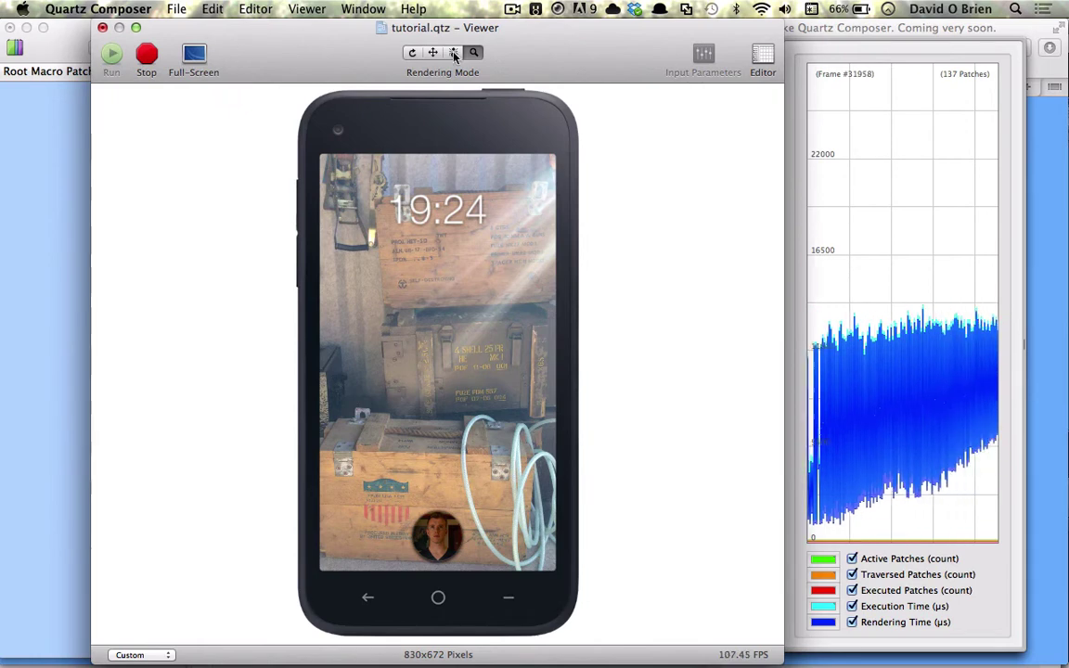
{"action": "left_click", "coordinate": [412, 52]}
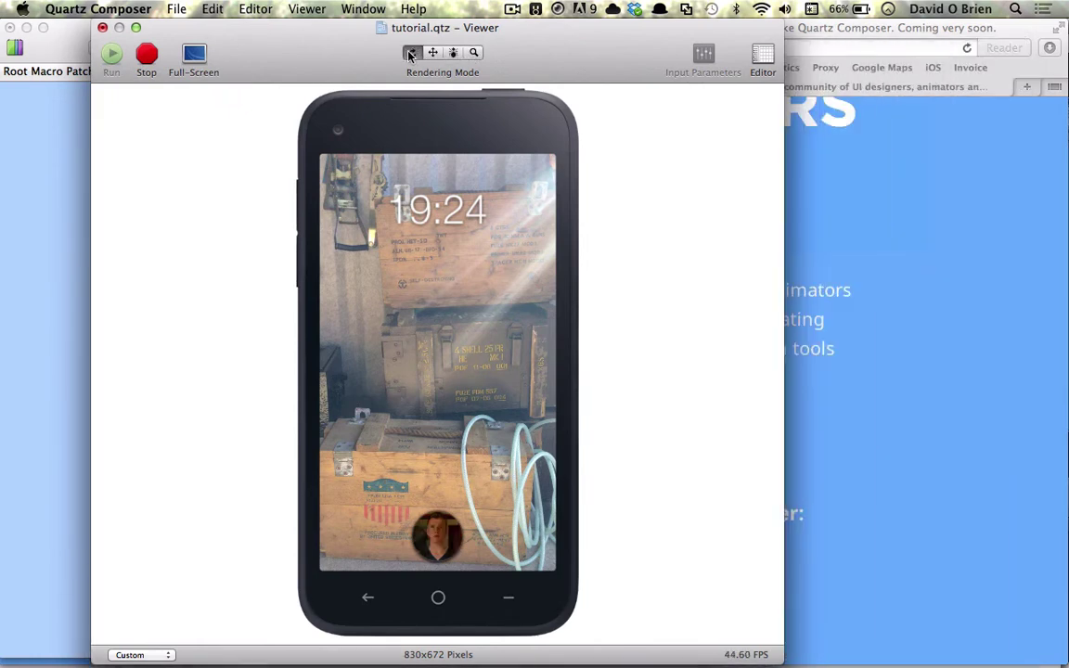
{"action": "left_click_drag", "start_coordinate": [536, 51], "coordinate": [994, 27]}
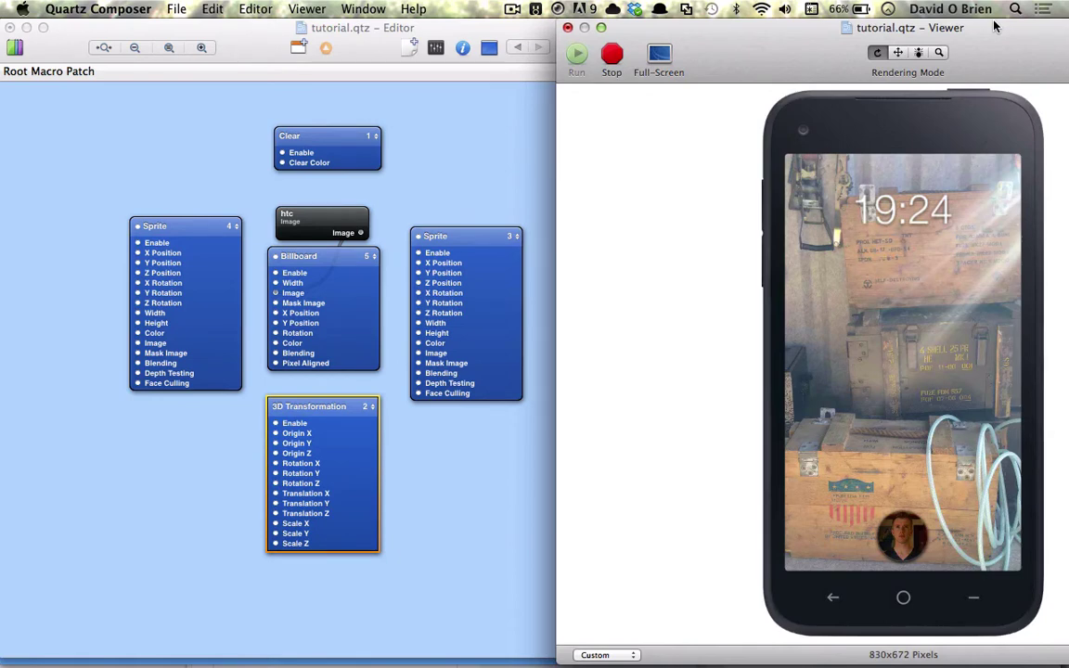
Open the 3D Transformation macro, look over its patches, and test the chathead in the Viewer
{"action": "left_click", "coordinate": [460, 206]}
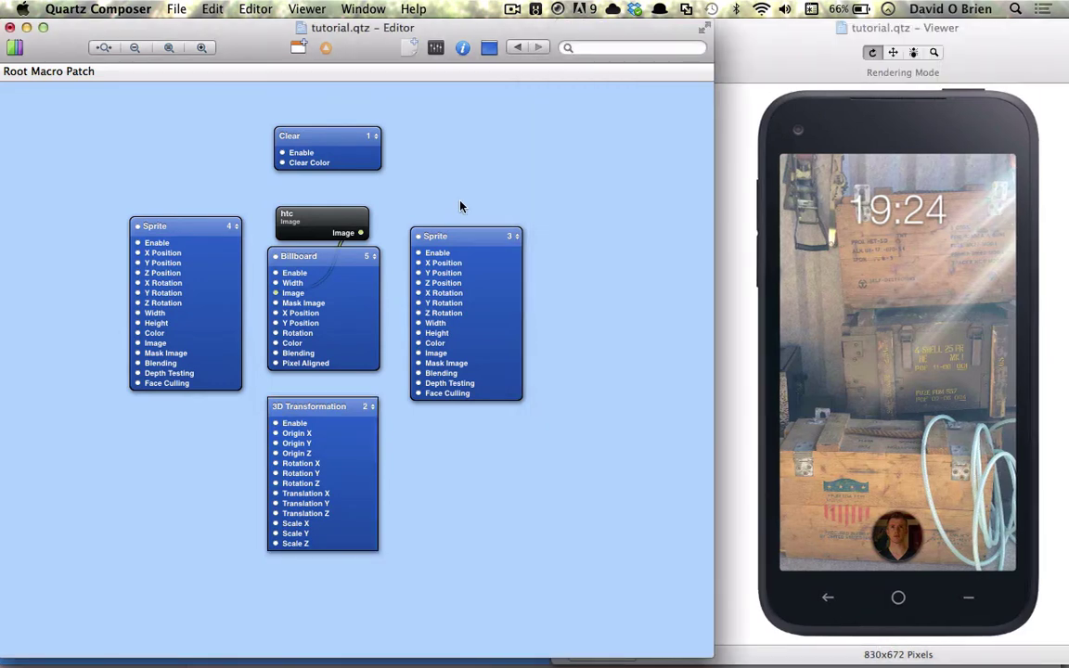
{"action": "double_click", "coordinate": [341, 469]}
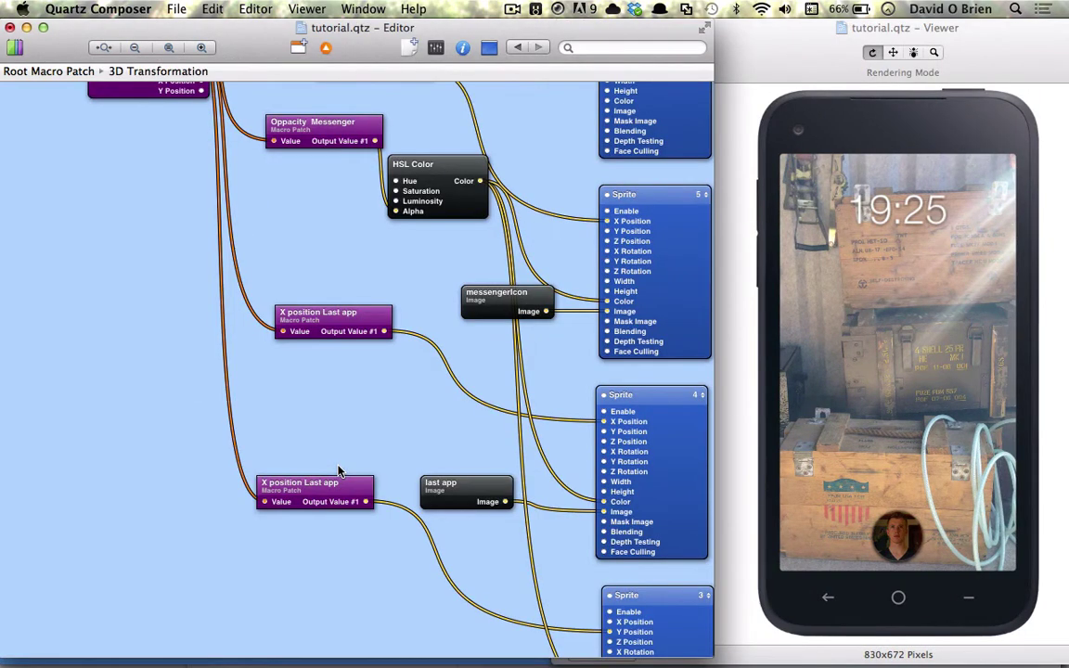
{"action": "scroll", "coordinate": [402, 437], "scroll_direction": "up", "scroll_amount": 10}
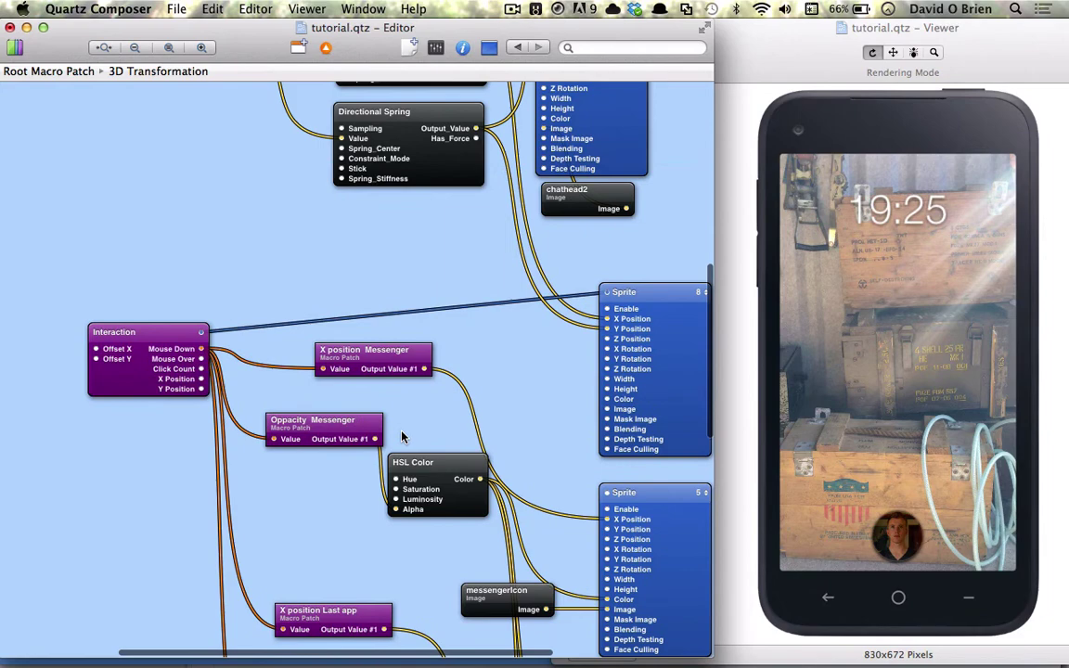
{"action": "scroll", "coordinate": [401, 437], "scroll_direction": "up", "scroll_amount": 12}
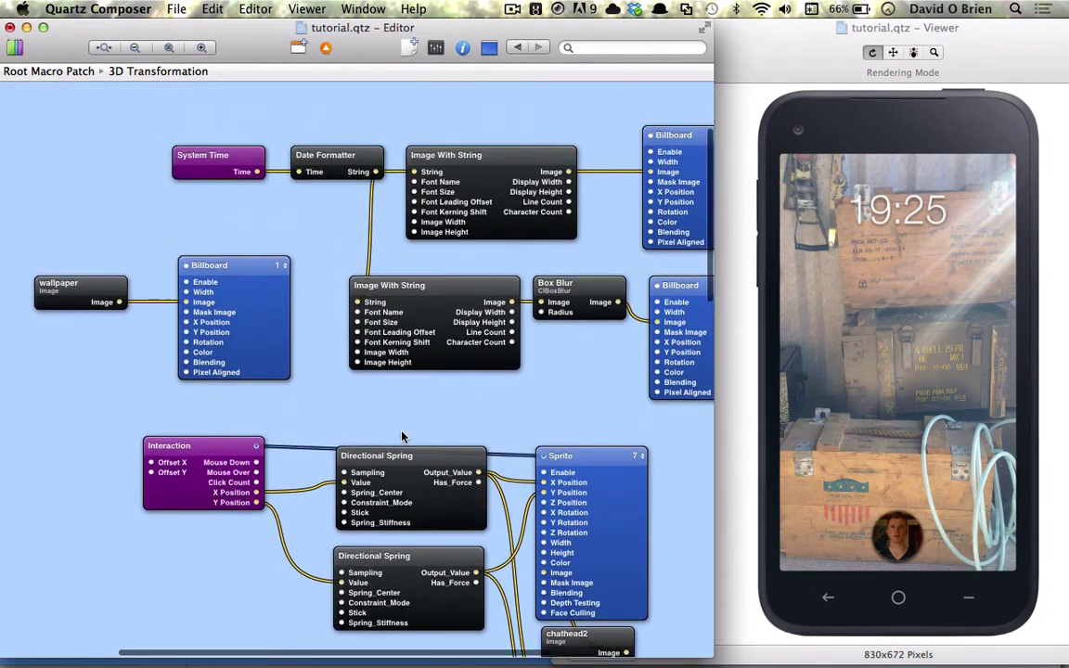
{"action": "scroll", "coordinate": [401, 437], "scroll_direction": "down", "scroll_amount": 10}
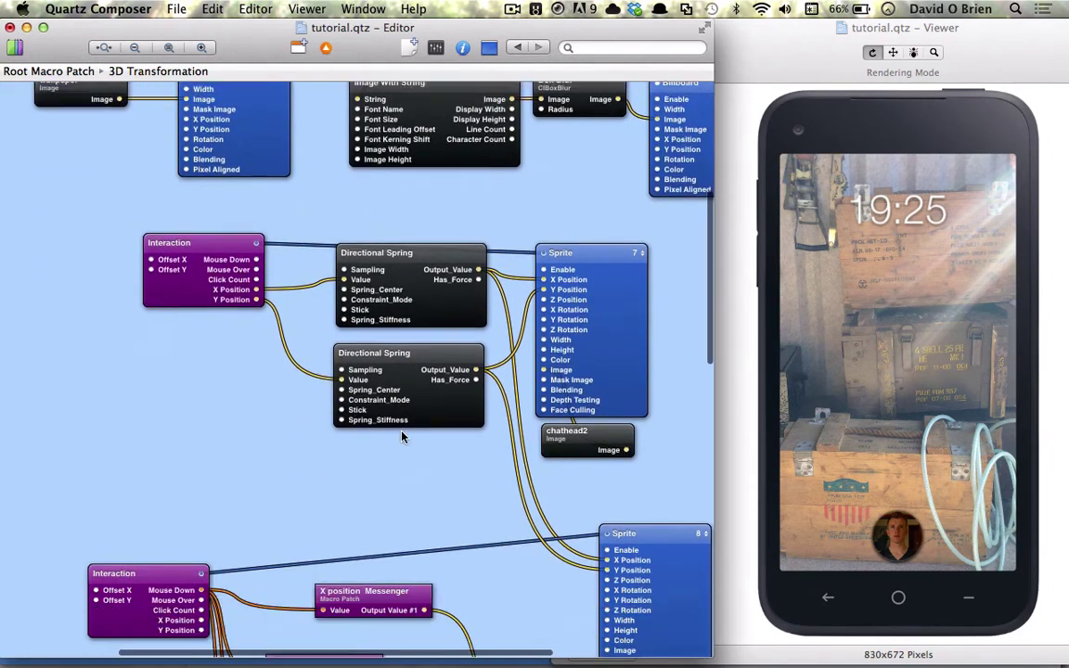
{"action": "scroll", "coordinate": [402, 437], "scroll_direction": "down", "scroll_amount": 15}
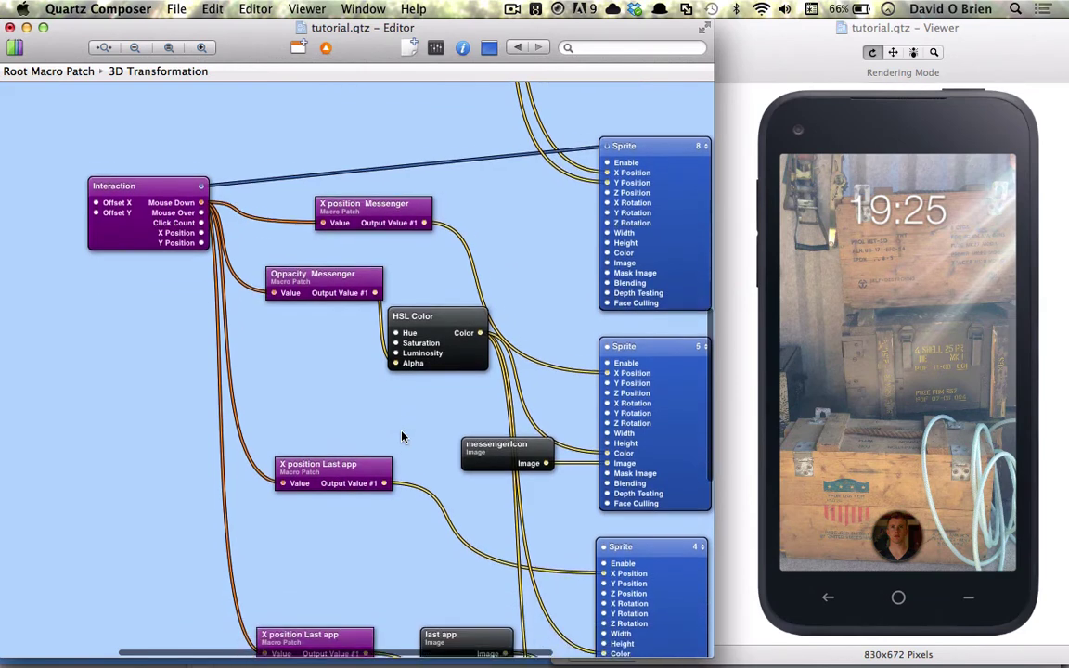
{"action": "scroll", "coordinate": [402, 437], "scroll_direction": "down", "scroll_amount": 3}
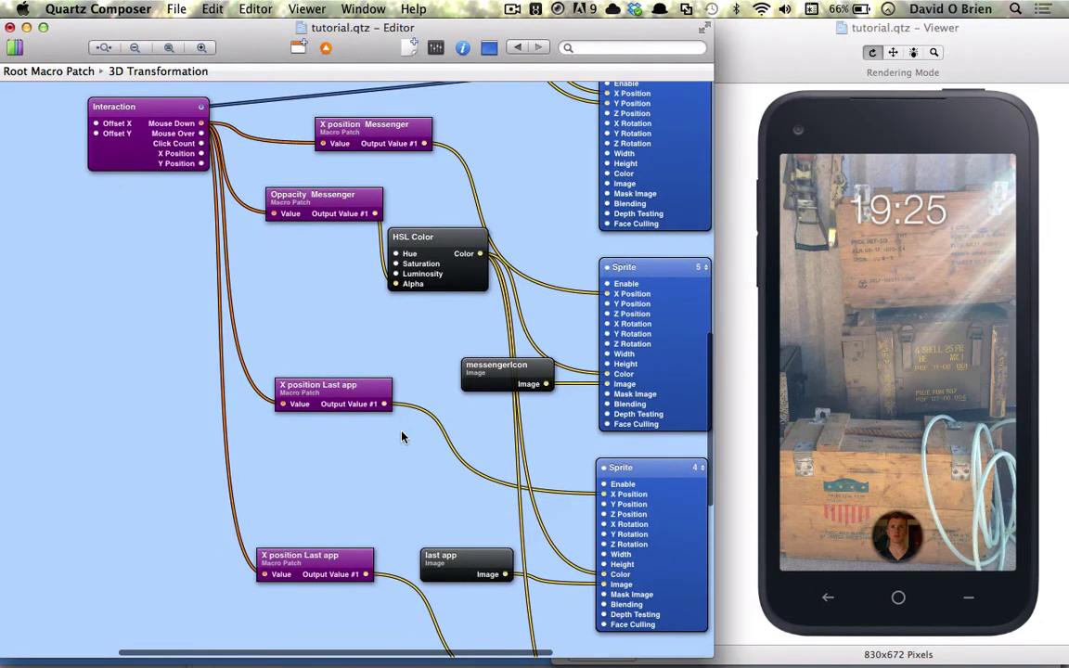
{"action": "left_click", "coordinate": [904, 538]}
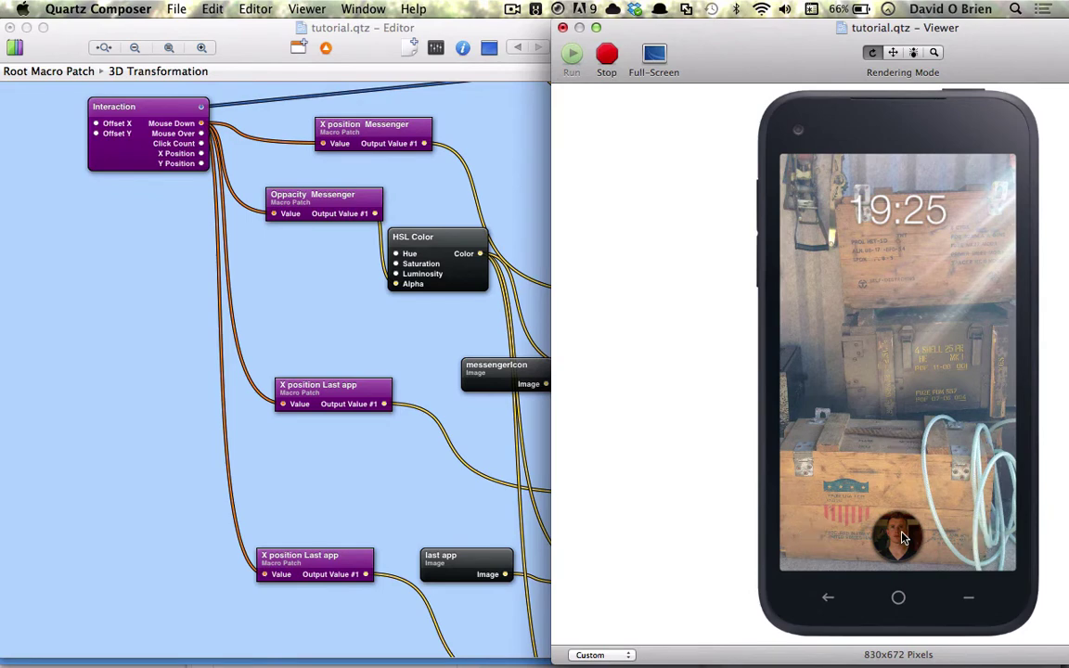
{"action": "left_click", "coordinate": [417, 334]}
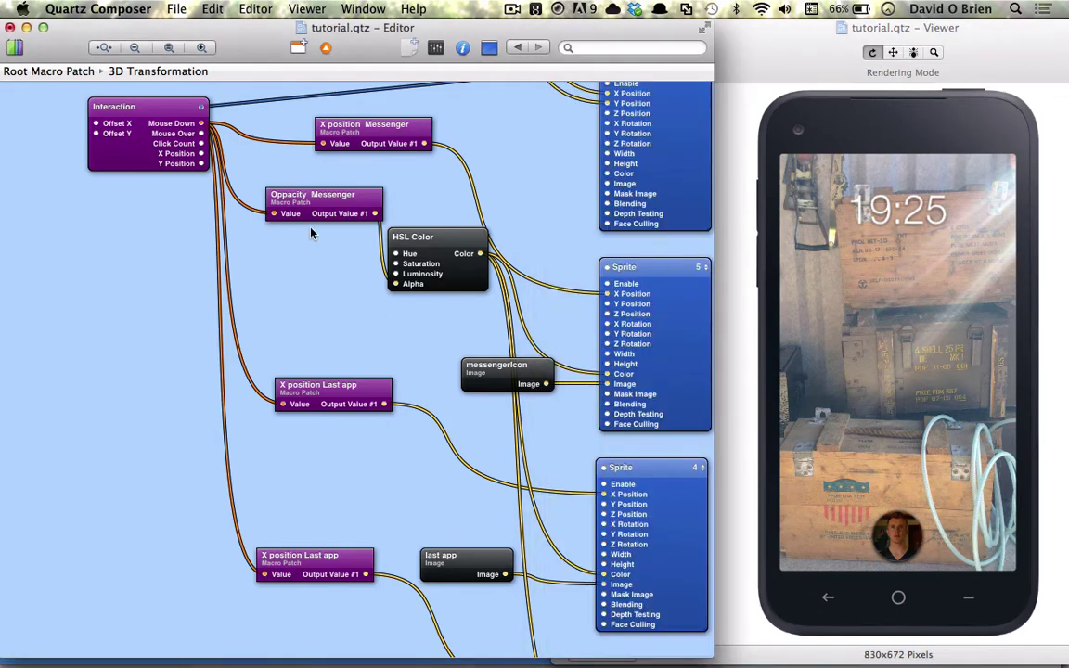
Inside Opacity Messenger, set the Math patch's Initial Value to .8
{"action": "double_click", "coordinate": [306, 203]}
{"action": "left_click", "coordinate": [304, 317]}
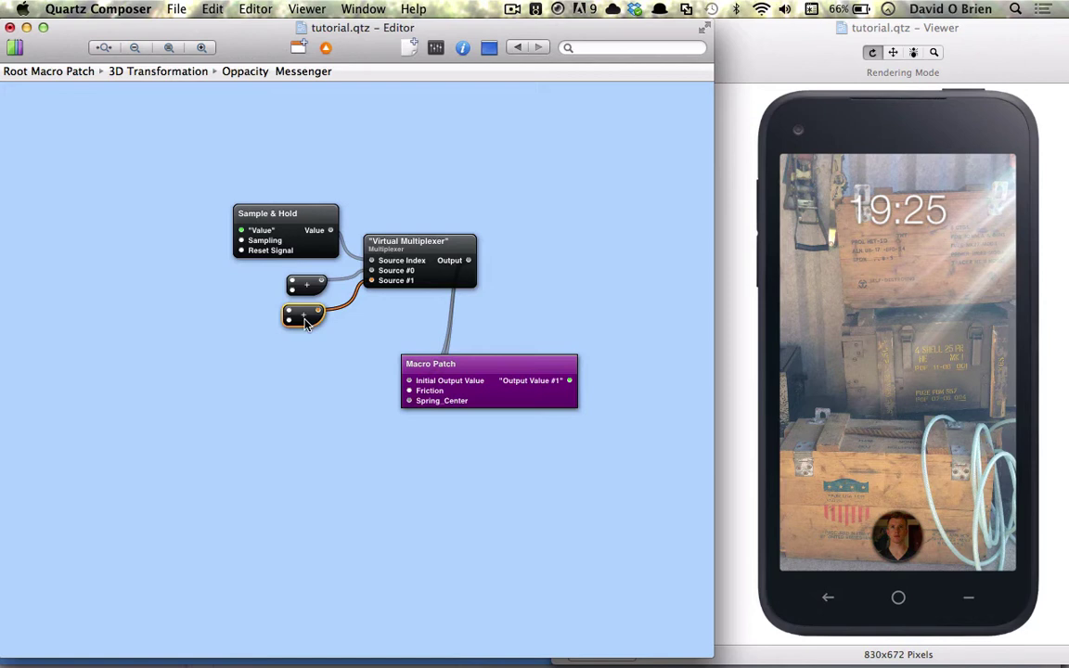
{"action": "key", "text": "super+i"}
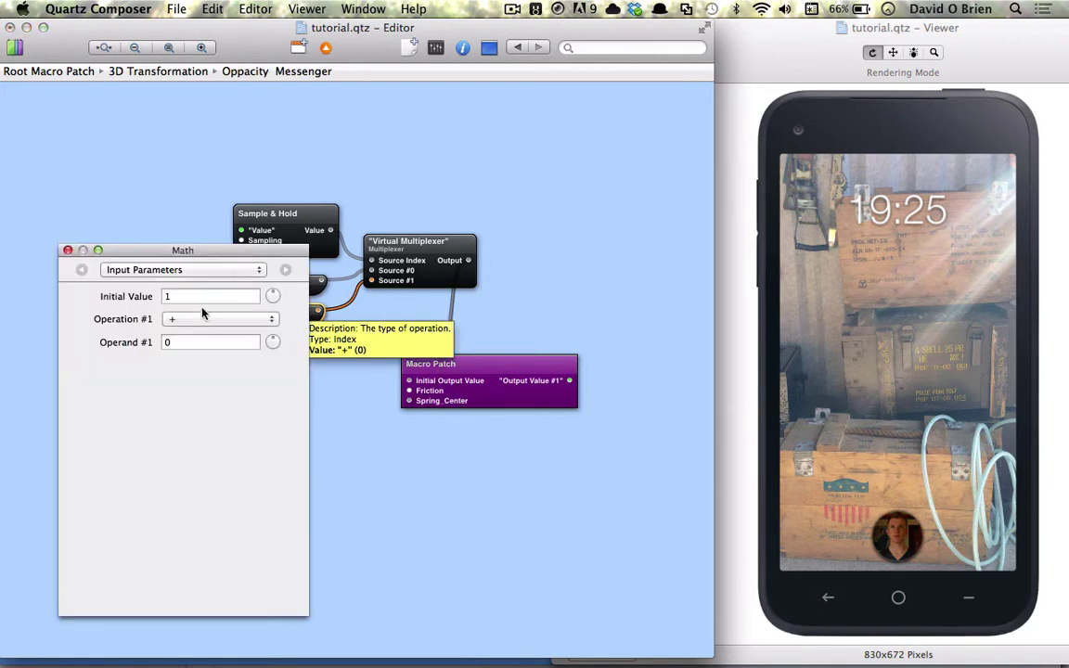
{"action": "left_click", "coordinate": [194, 296]}
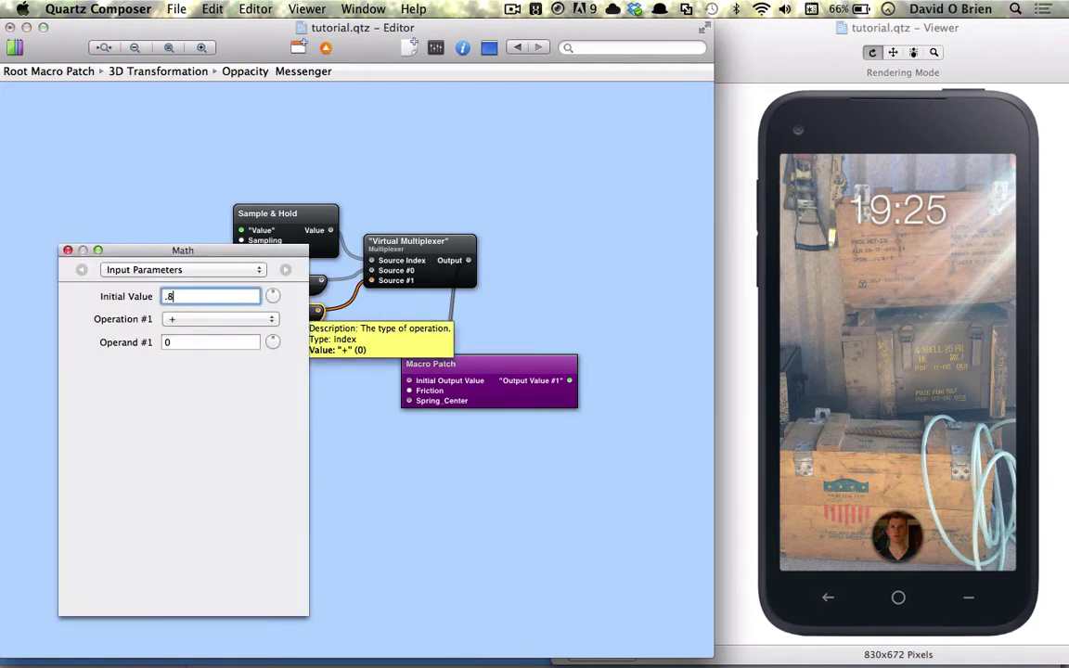
{"action": "key", "text": "Return"}
{"action": "left_click", "coordinate": [68, 250]}
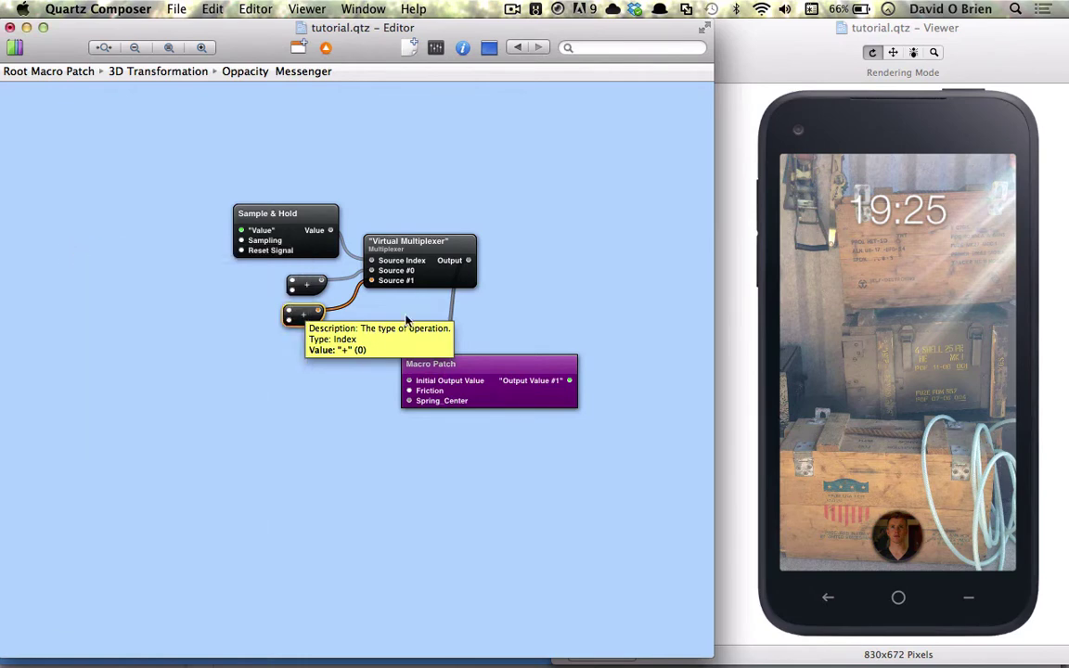
Test the chathead in the Viewer, then go back up to the 3D Transformation graph
{"action": "left_click", "coordinate": [900, 539]}
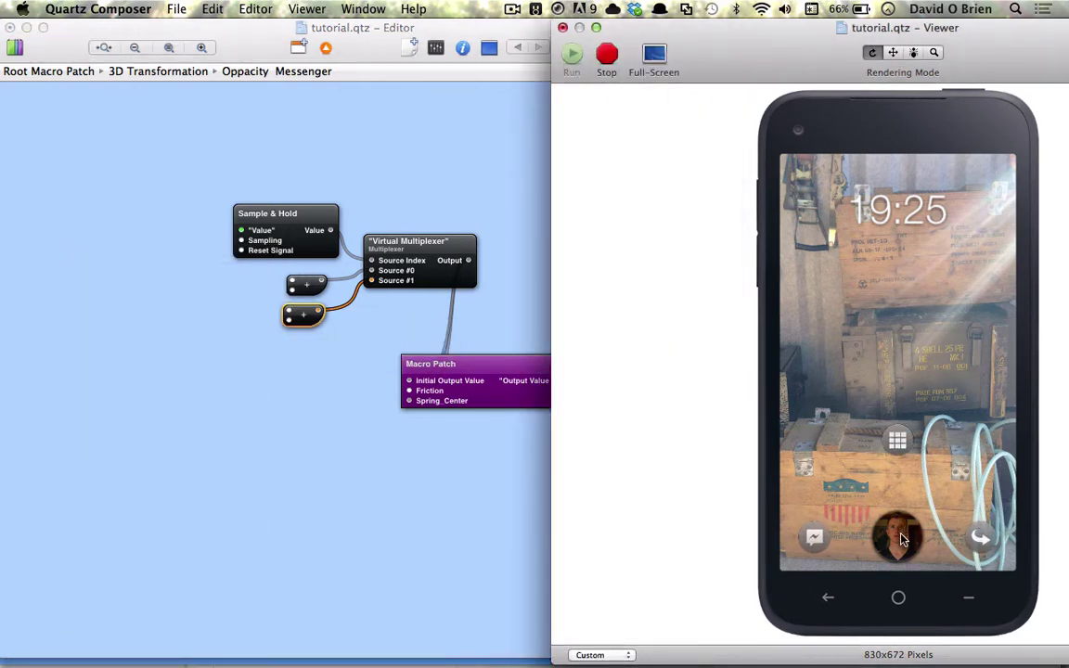
{"action": "left_click", "coordinate": [351, 178]}
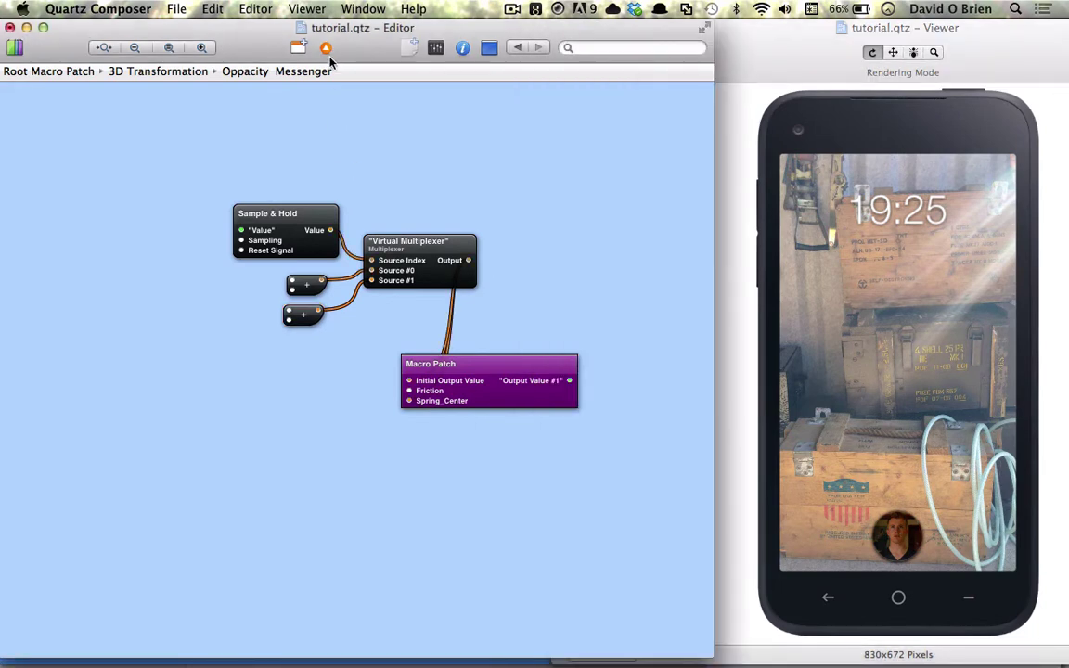
{"action": "left_click", "coordinate": [297, 46]}
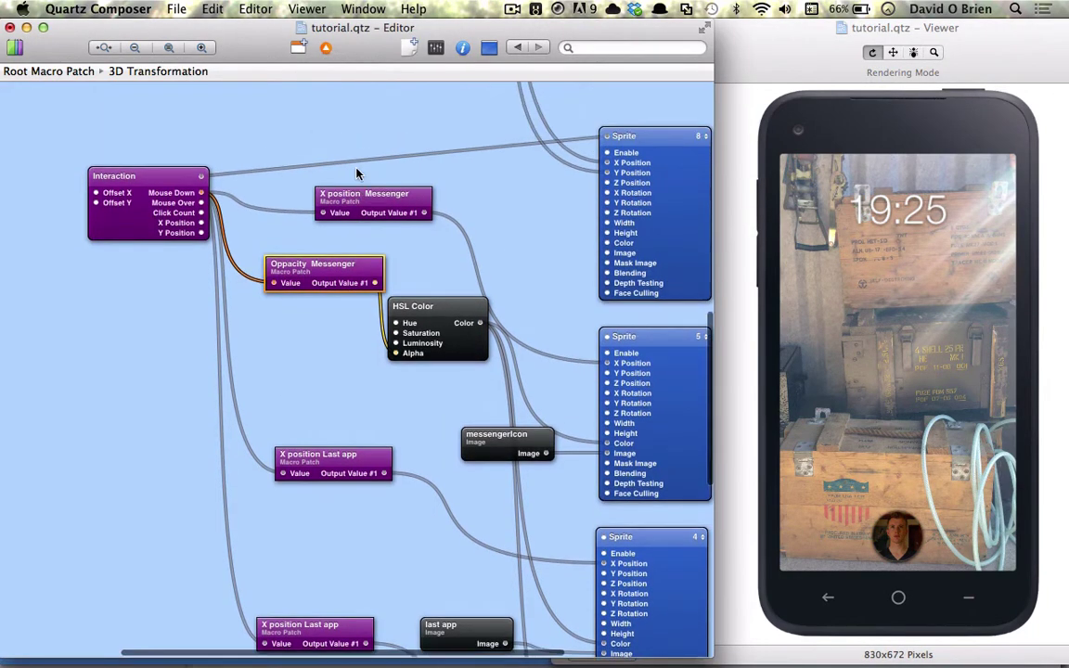
{"action": "scroll", "coordinate": [356, 174], "scroll_direction": "up", "scroll_amount": 2}
{"action": "scroll", "coordinate": [356, 174], "scroll_direction": "up", "scroll_amount": 10}
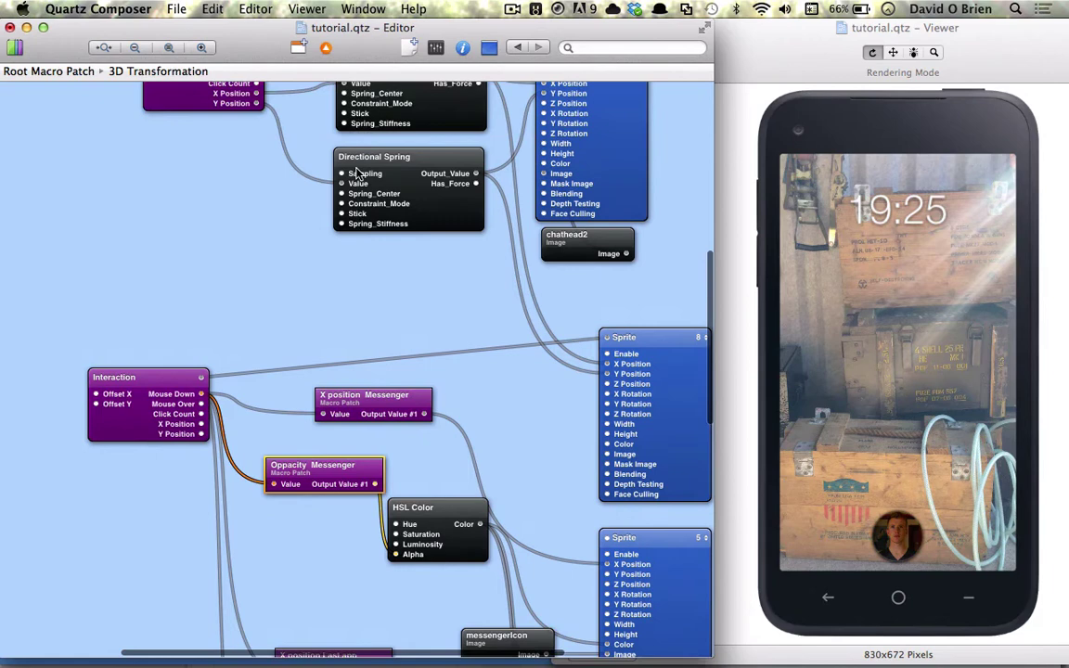
Add a note spanning the Interaction, messenger, HSL Color and icon Sprite patches, titled 'Icons'
{"action": "right_click", "coordinate": [63, 286]}
{"action": "left_click", "coordinate": [94, 358]}
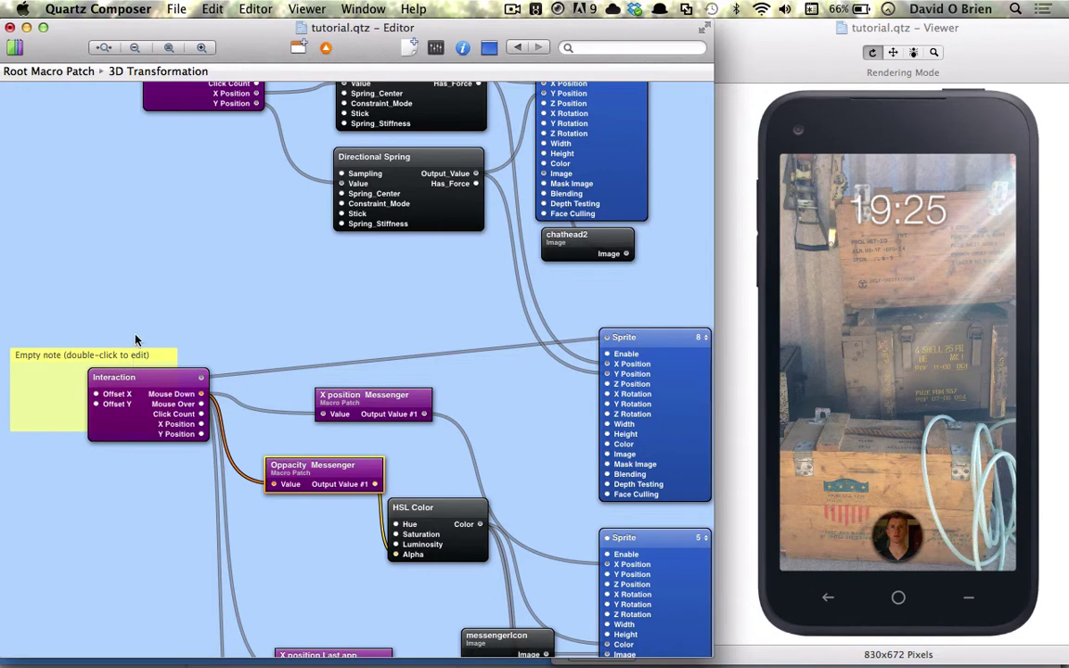
{"action": "left_click_drag", "start_coordinate": [135, 350], "coordinate": [174, 297]}
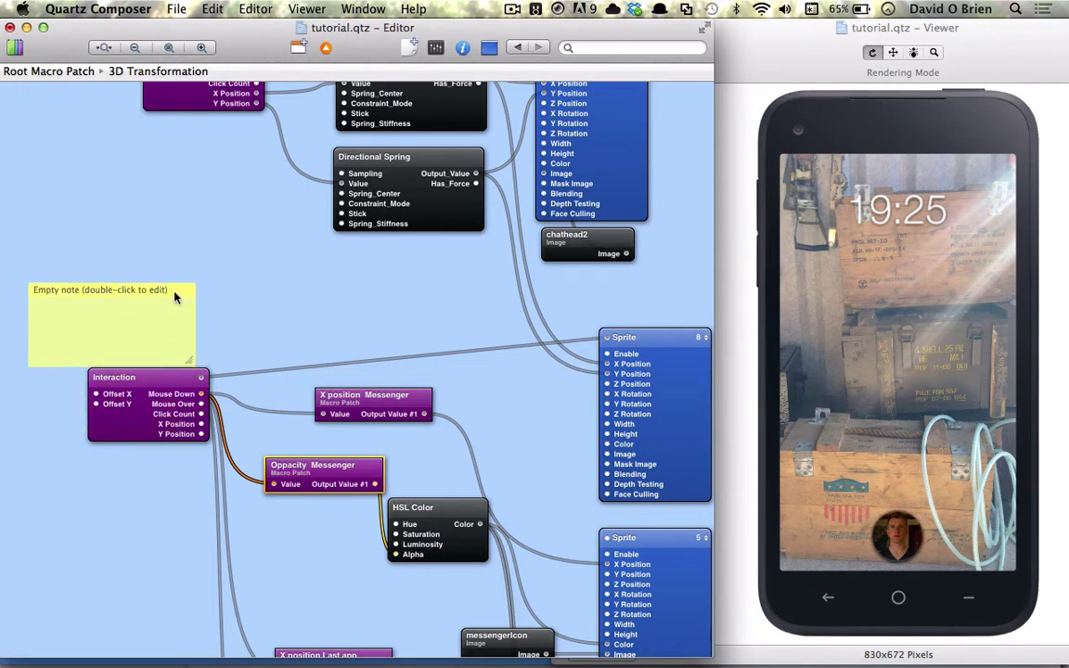
{"action": "left_click_drag", "start_coordinate": [190, 361], "coordinate": [692, 587]}
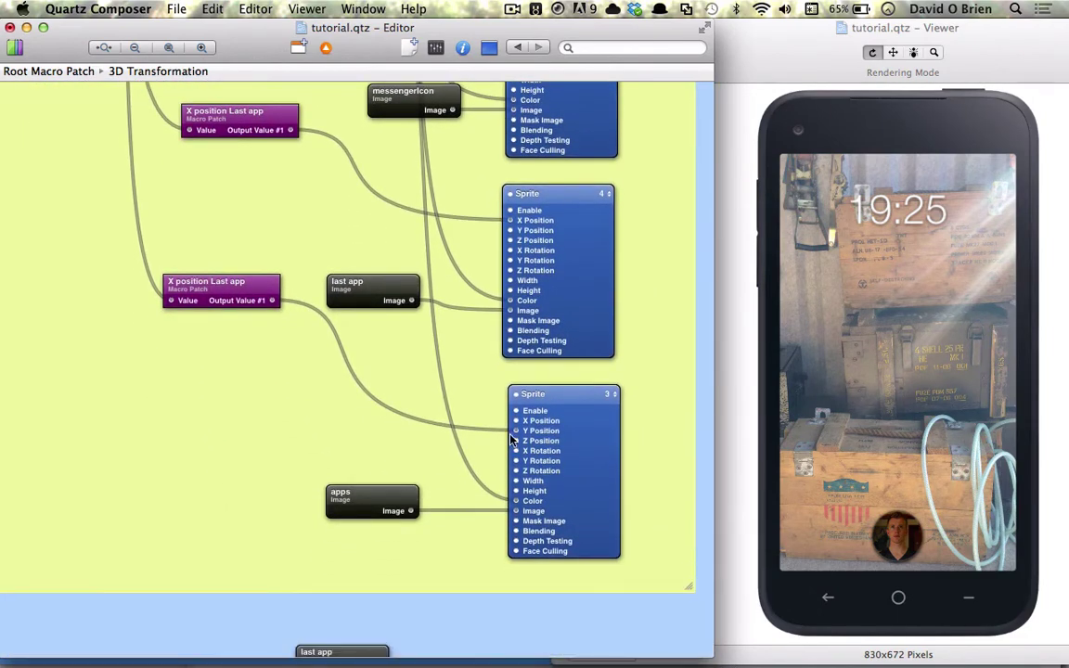
{"action": "scroll", "coordinate": [510, 440], "scroll_direction": "up", "scroll_amount": 5}
{"action": "scroll", "coordinate": [510, 439], "scroll_direction": "up", "scroll_amount": 10}
{"action": "scroll", "coordinate": [510, 439], "scroll_direction": "left", "scroll_amount": 5}
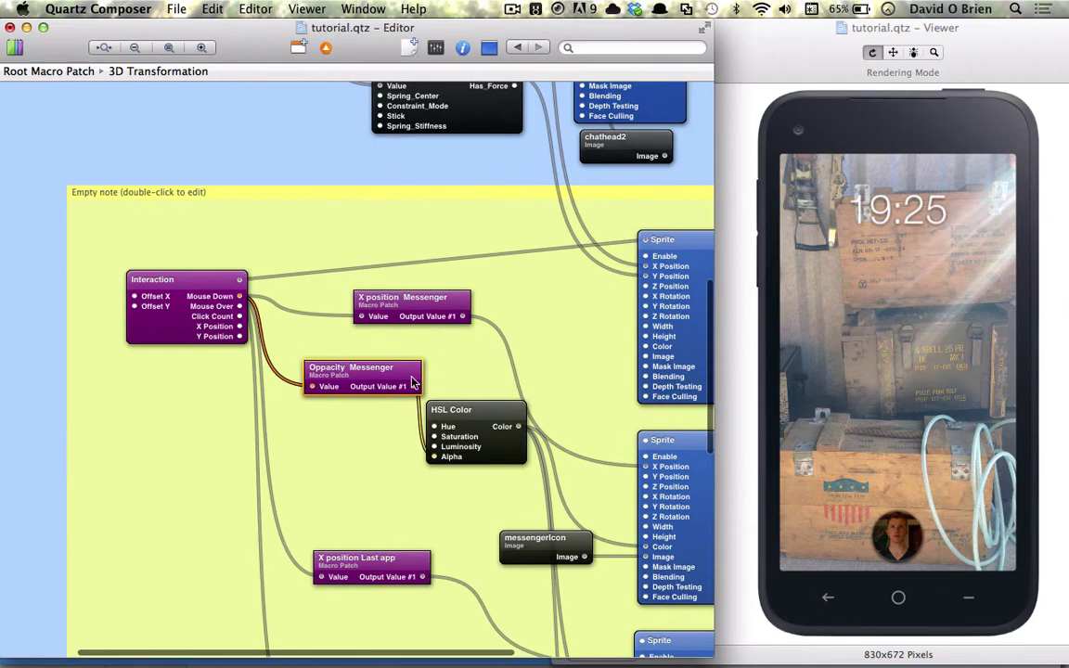
{"action": "double_click", "coordinate": [137, 194]}
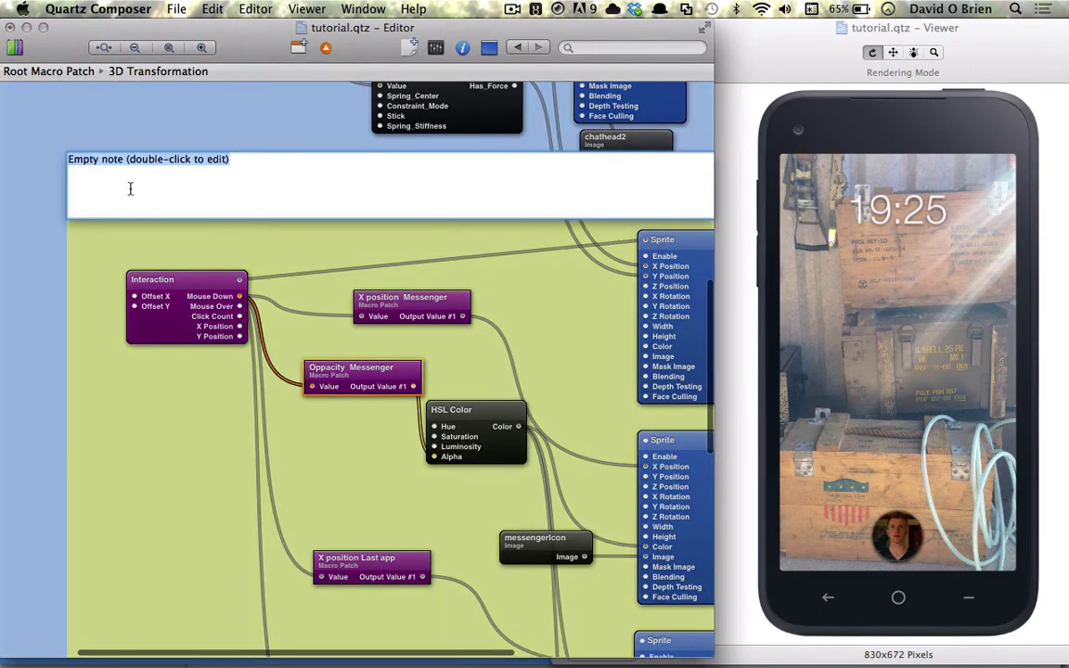
{"action": "type", "text": "Icons"}
{"action": "left_click", "coordinate": [155, 191]}
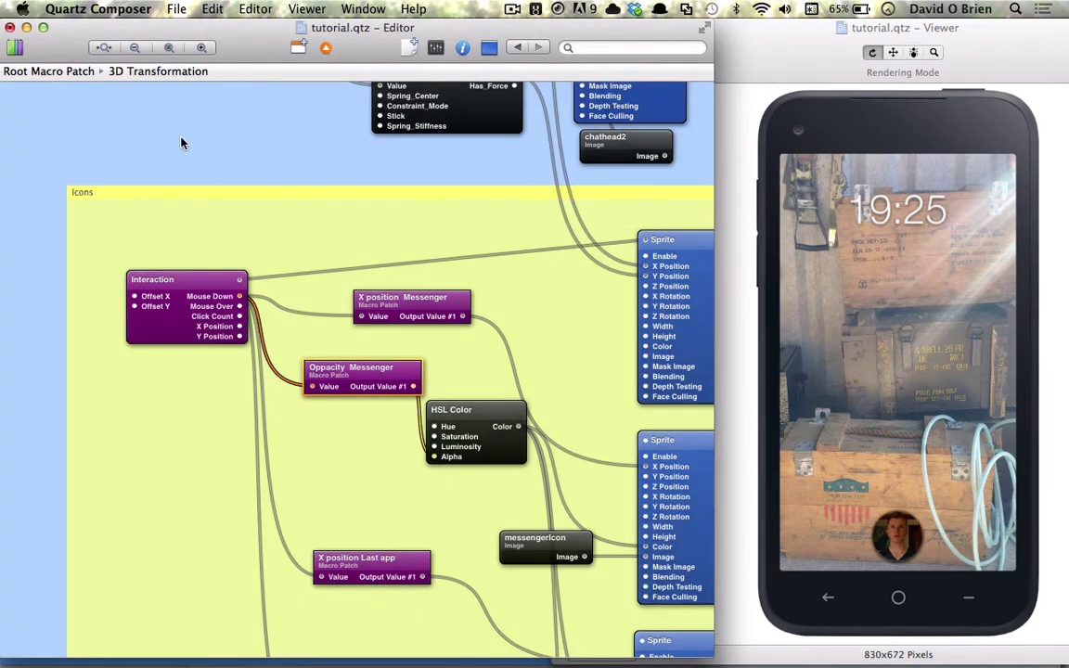
{"action": "scroll", "coordinate": [183, 143], "scroll_direction": "up", "scroll_amount": 4}
{"action": "scroll", "coordinate": [182, 143], "scroll_direction": "up", "scroll_amount": 15}
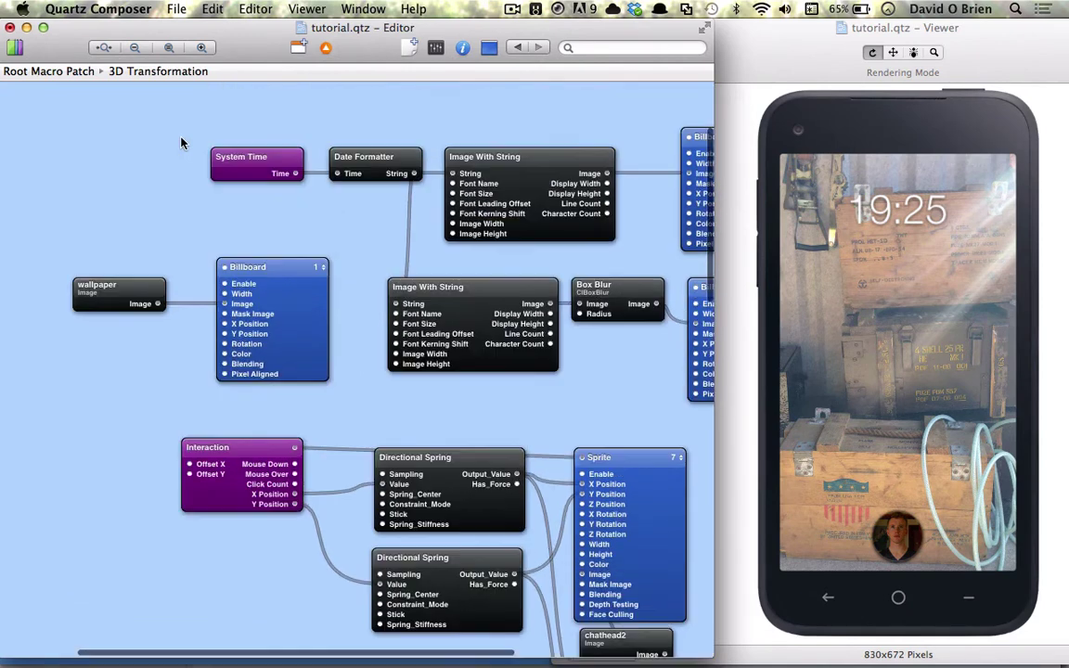
Move the Billboard and wallpaper patches to the left
{"action": "scroll", "coordinate": [181, 142], "scroll_direction": "right", "scroll_amount": 5}
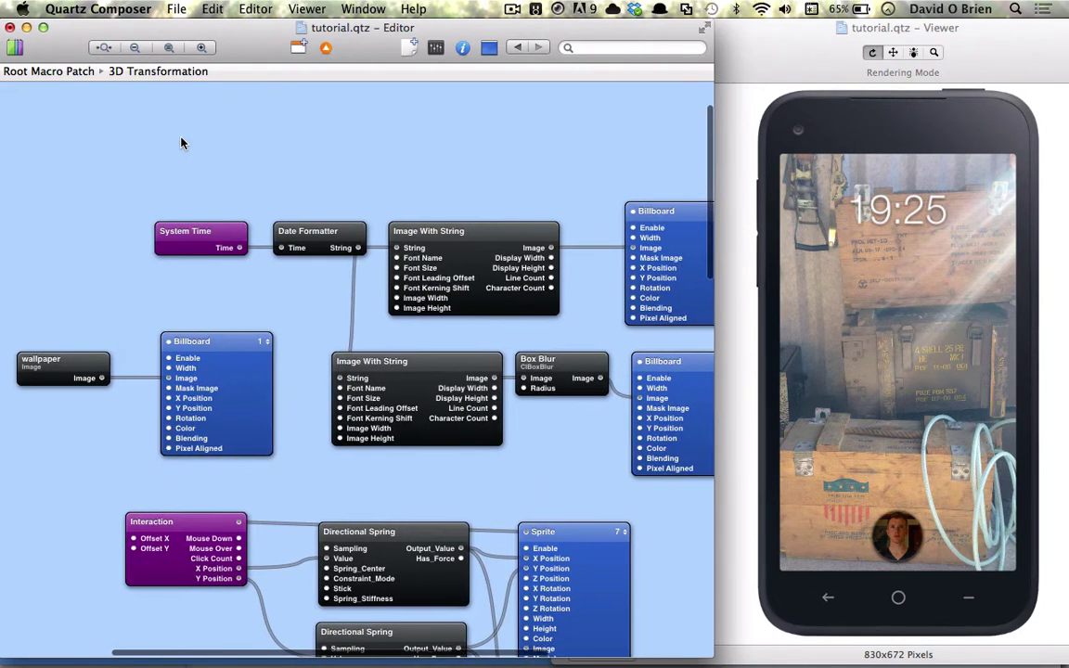
{"action": "left_click", "coordinate": [212, 375]}
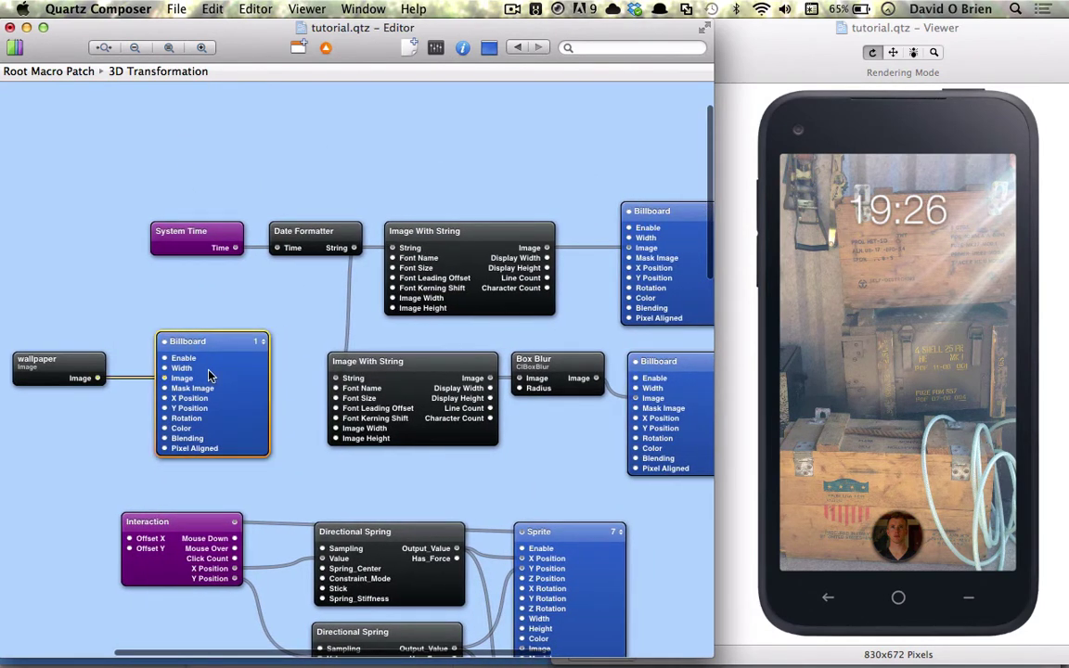
{"action": "left_click", "coordinate": [63, 376], "text": "shift"}
{"action": "left_click_drag", "start_coordinate": [63, 375], "coordinate": [2, 375]}
Add a note over the System Time, Date Formatter and Image With String patches, titled 'Time'
{"action": "right_click", "coordinate": [250, 172]}
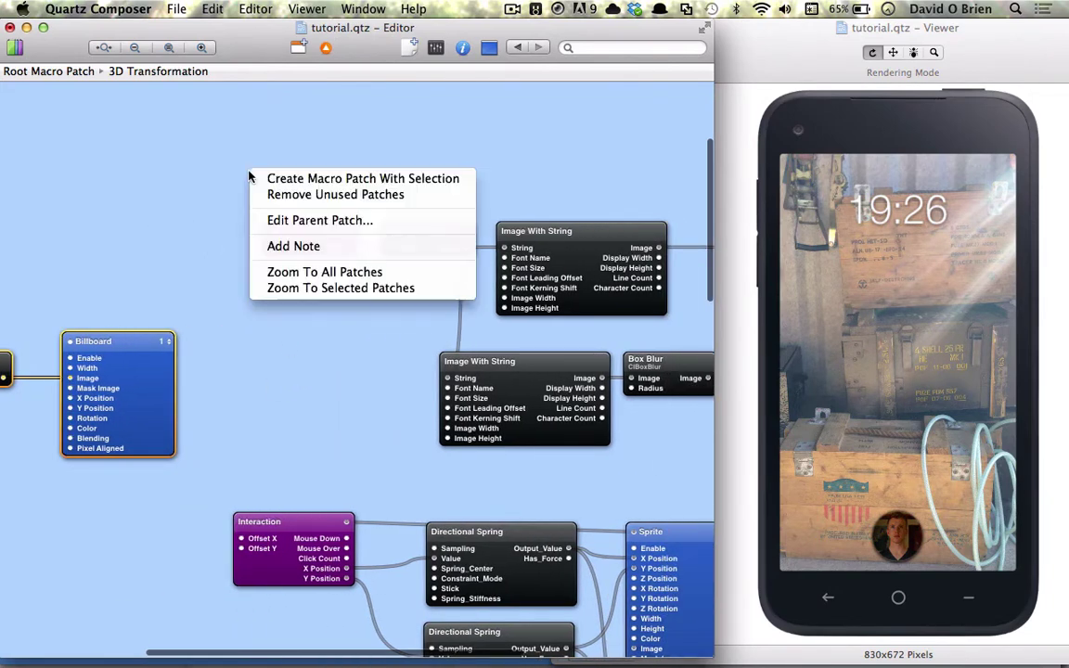
{"action": "left_click", "coordinate": [278, 246]}
{"action": "left_click_drag", "start_coordinate": [141, 214], "coordinate": [226, 196]}
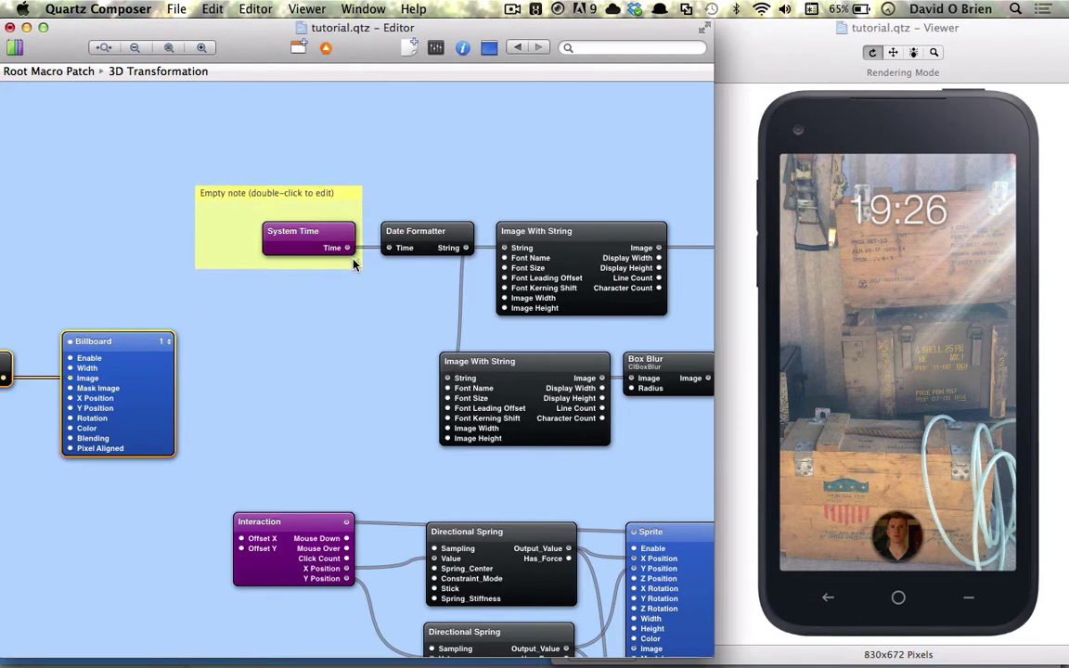
{"action": "left_click_drag", "start_coordinate": [318, 231], "coordinate": [615, 489]}
{"action": "scroll", "coordinate": [509, 397], "scroll_direction": "left", "scroll_amount": 5}
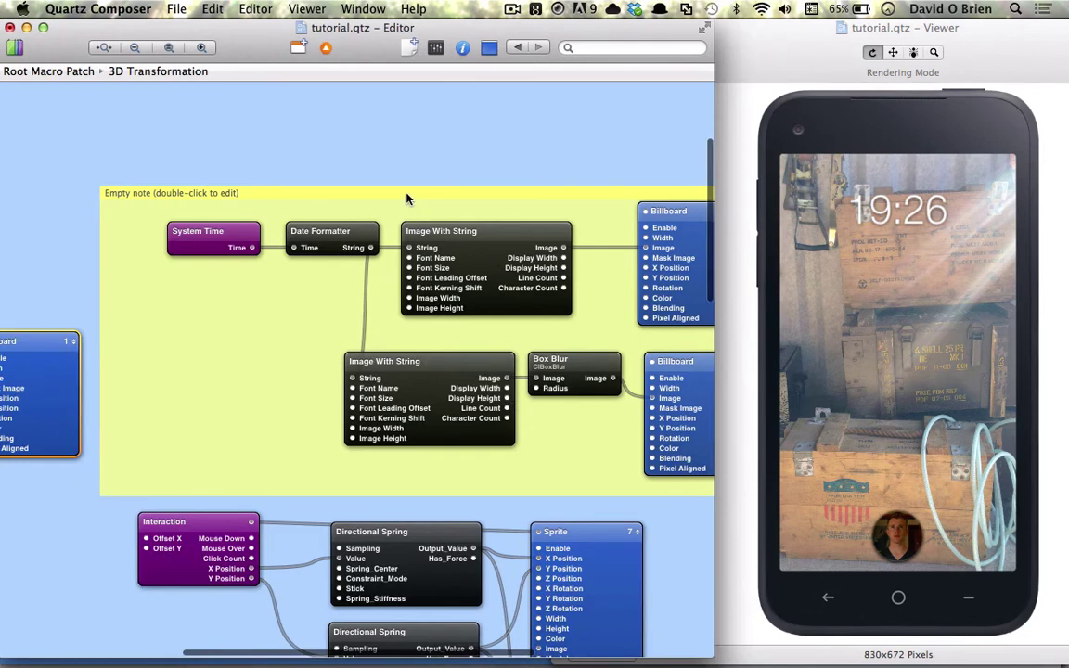
{"action": "left_click_drag", "start_coordinate": [406, 198], "coordinate": [406, 182]}
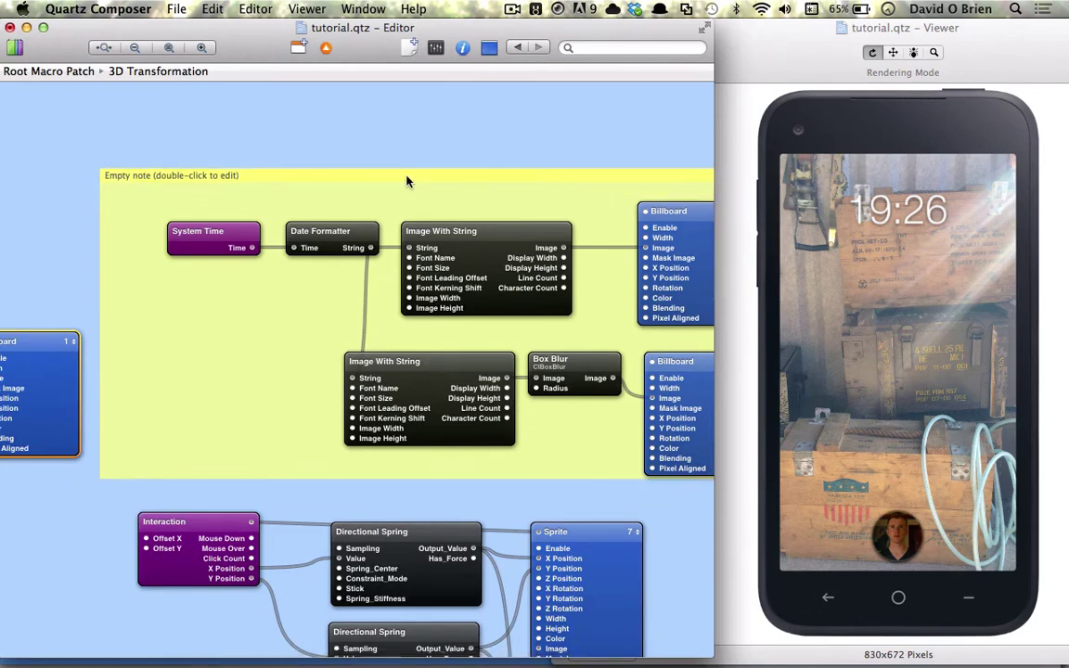
{"action": "double_click", "coordinate": [183, 180]}
{"action": "type", "text": "Time"}
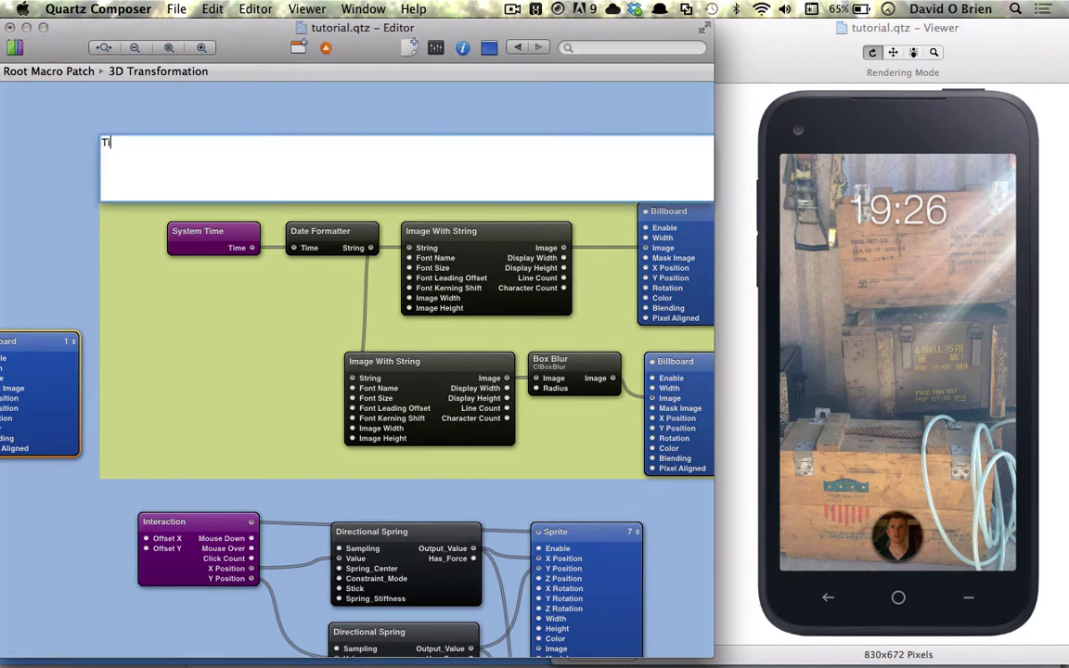
{"action": "key", "text": "Return"}
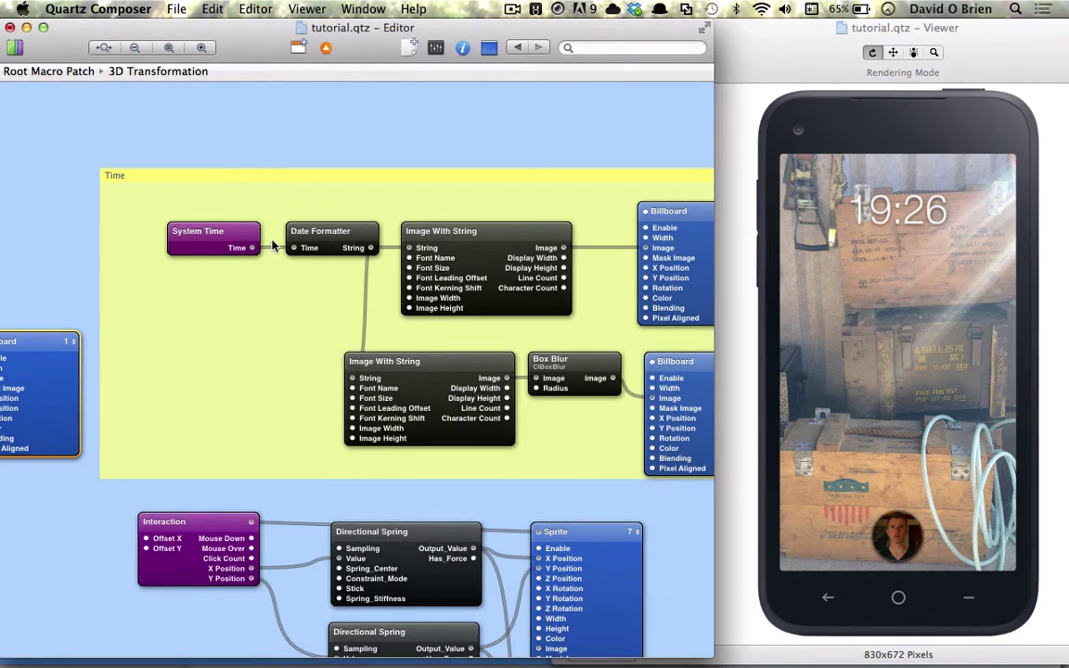
Colour the Time note green
{"action": "right_click", "coordinate": [288, 208]}
{"action": "mouse_move", "coordinate": [371, 227]}
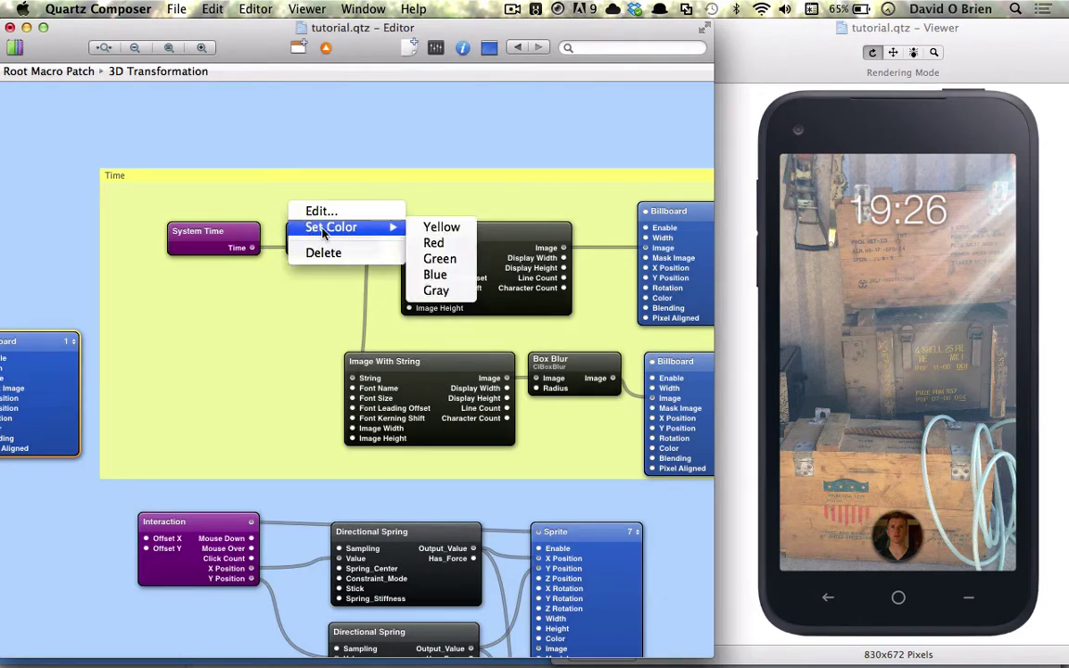
{"action": "left_click", "coordinate": [437, 259]}
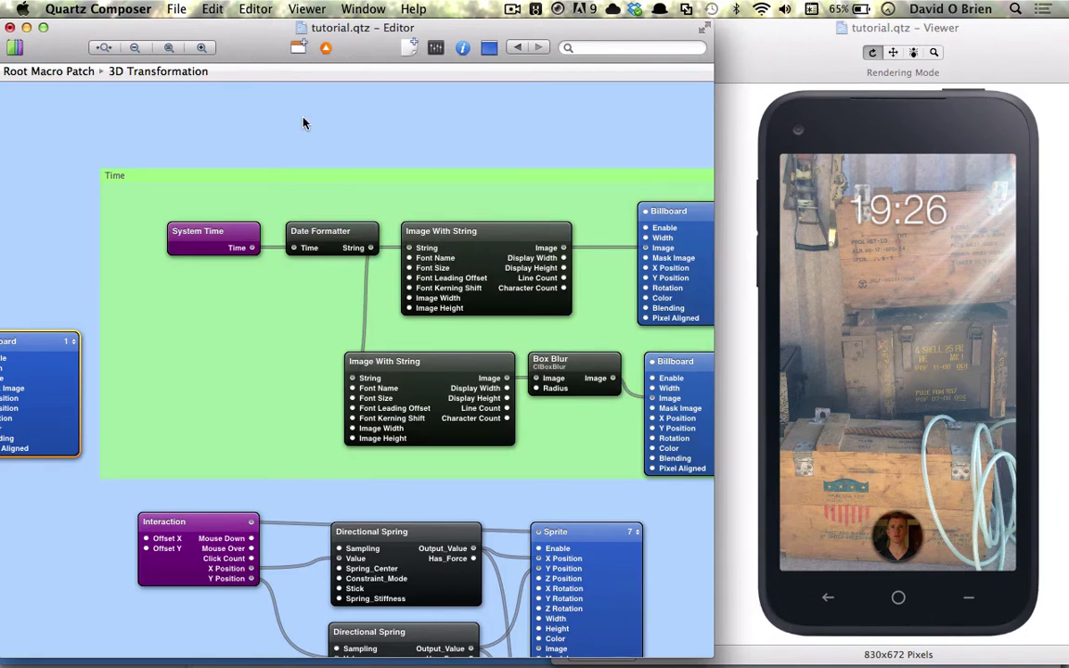
{"action": "key", "text": "super+f"}
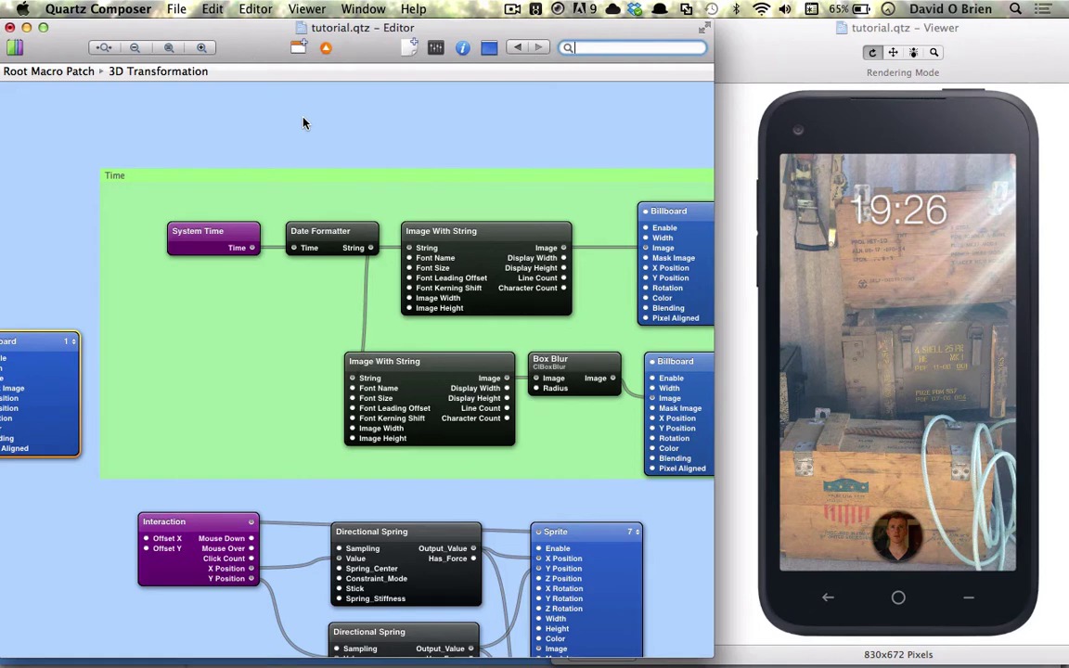
Search the graph for 'ico' and jump to the Icons note
{"action": "type", "text": "icon"}
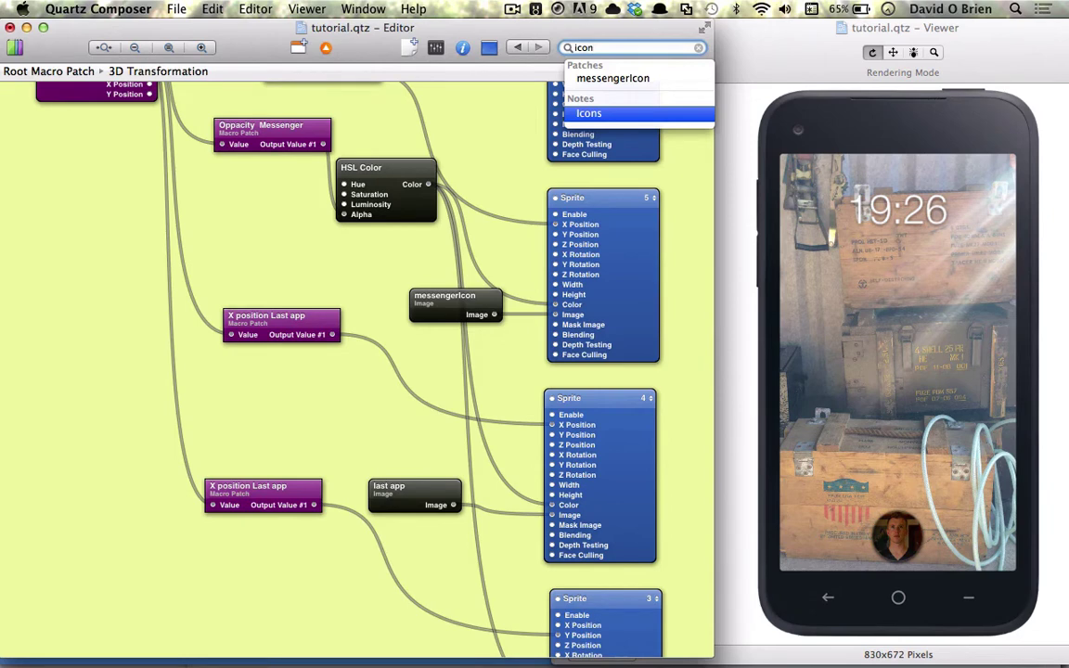
{"action": "key", "text": "Return"}
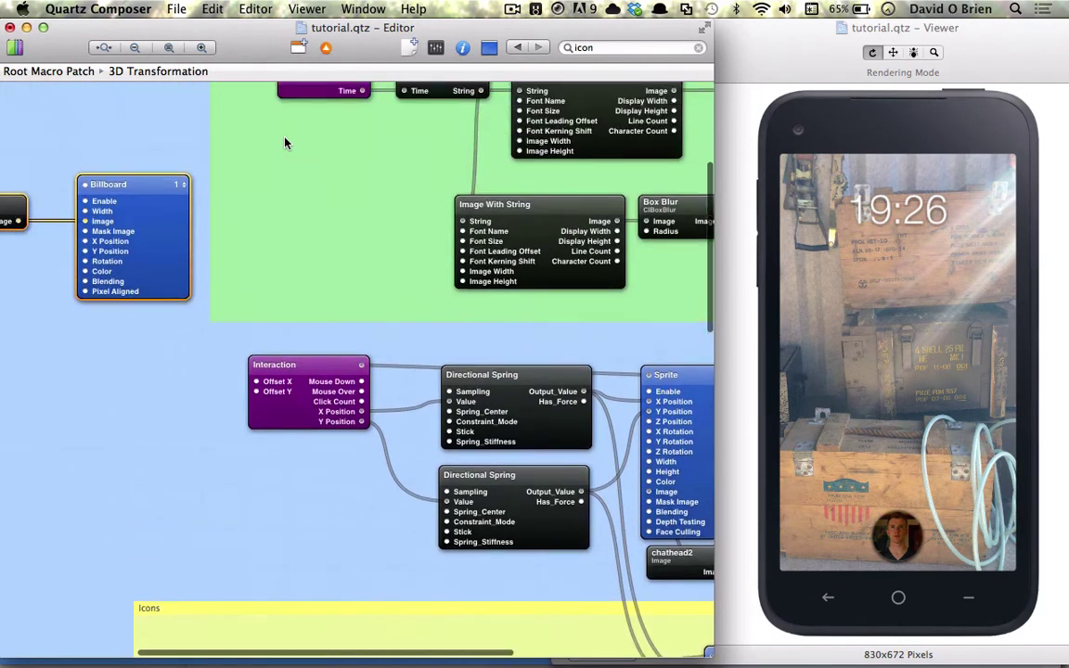
{"action": "scroll", "coordinate": [284, 142], "scroll_direction": "right", "scroll_amount": 5}
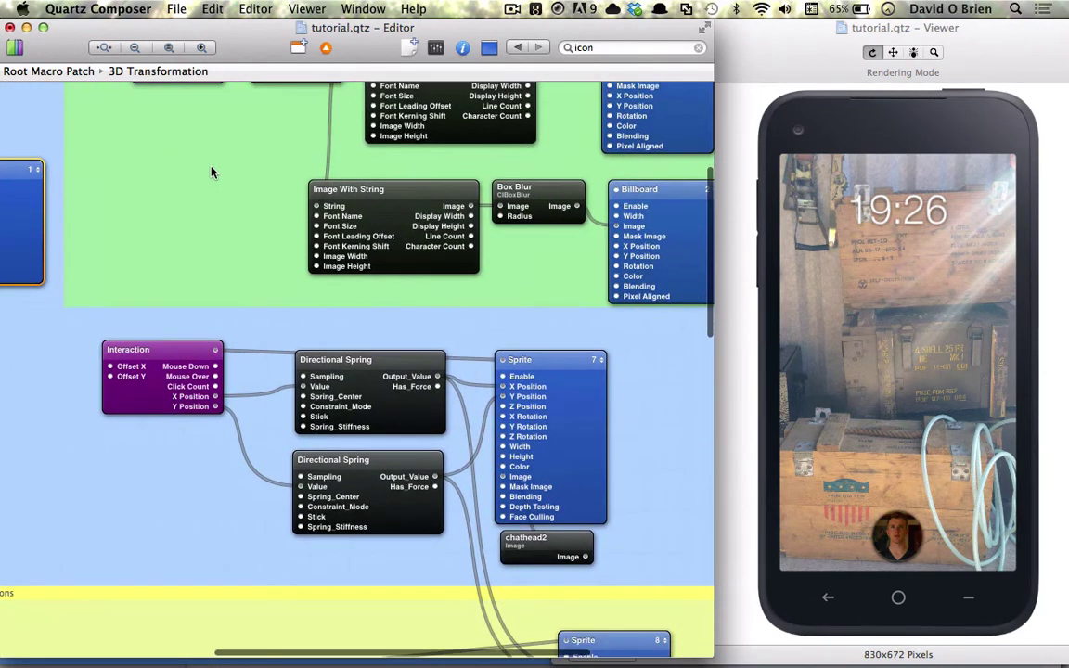
Rename the chathead2 image patch to 'Avatar/Profile Pic'
{"action": "double_click", "coordinate": [516, 536]}
{"action": "type", "text": "Ava"}
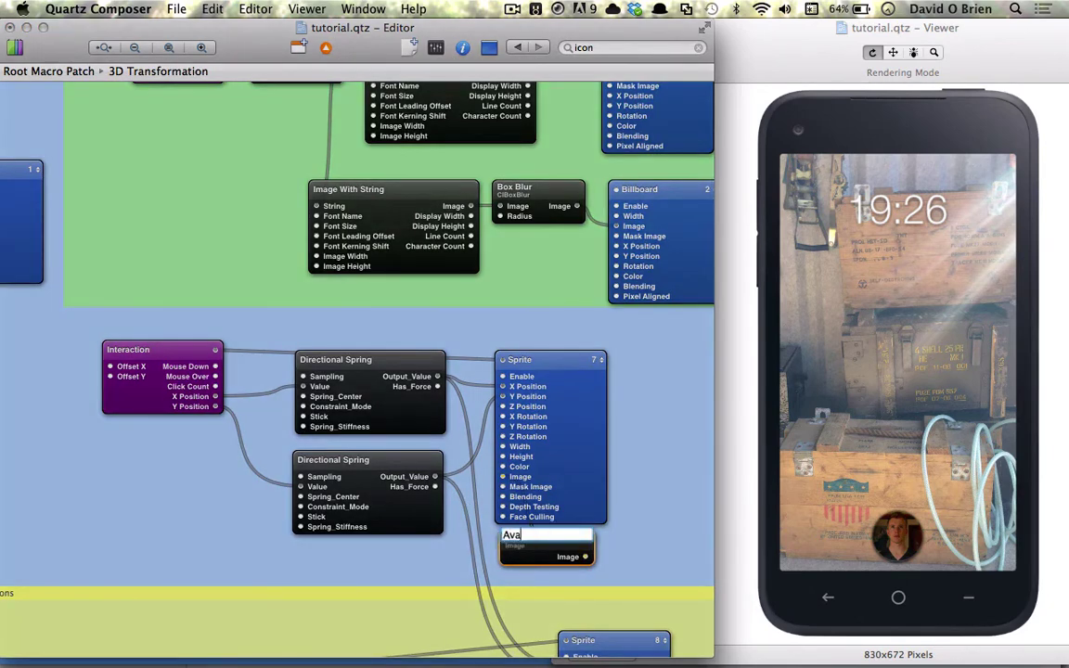
{"action": "type", "text": "tar/Profile Pic"}
{"action": "key", "text": "Return"}
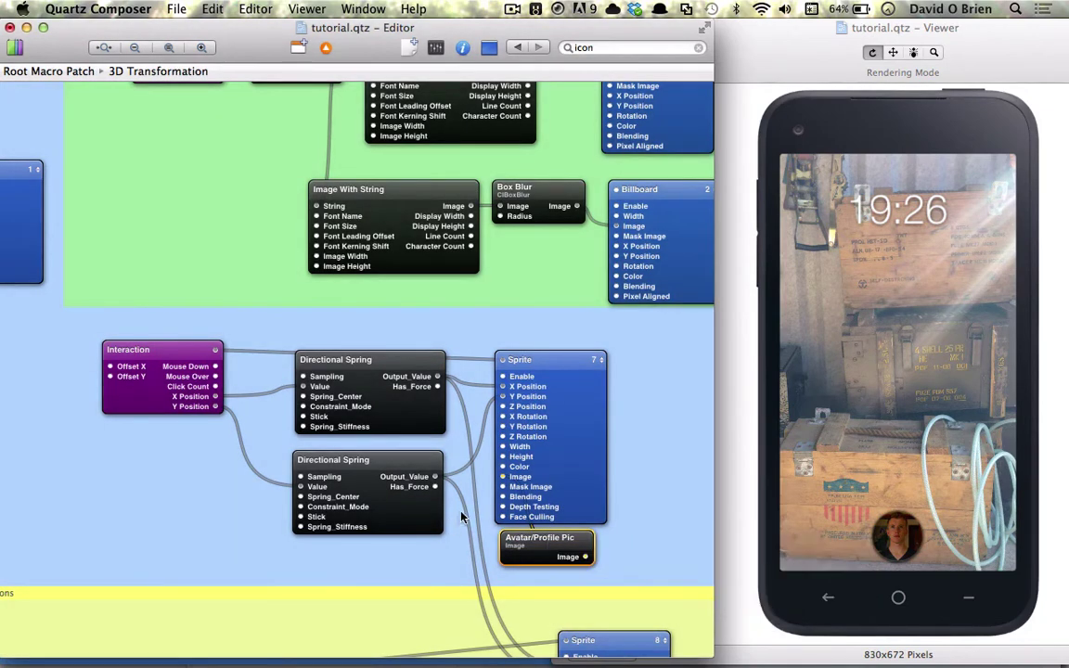
Add a red note enclosing the Interaction, Directional Spring and chathead Sprite patches
{"action": "right_click", "coordinate": [73, 331]}
{"action": "left_click", "coordinate": [119, 401]}
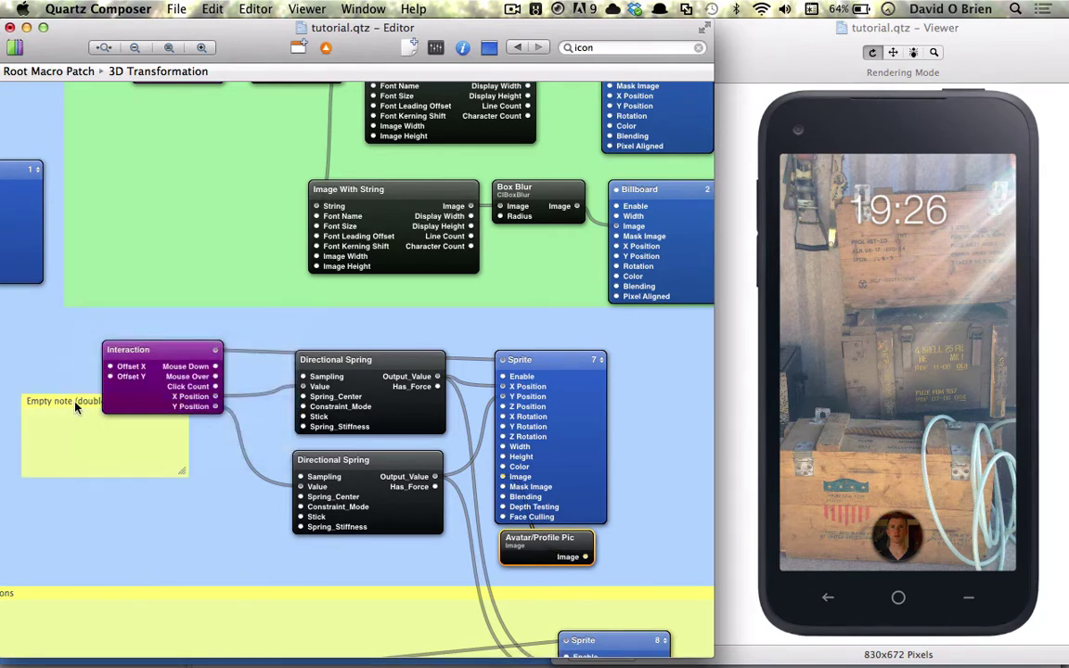
{"action": "left_click_drag", "start_coordinate": [75, 402], "coordinate": [124, 329]}
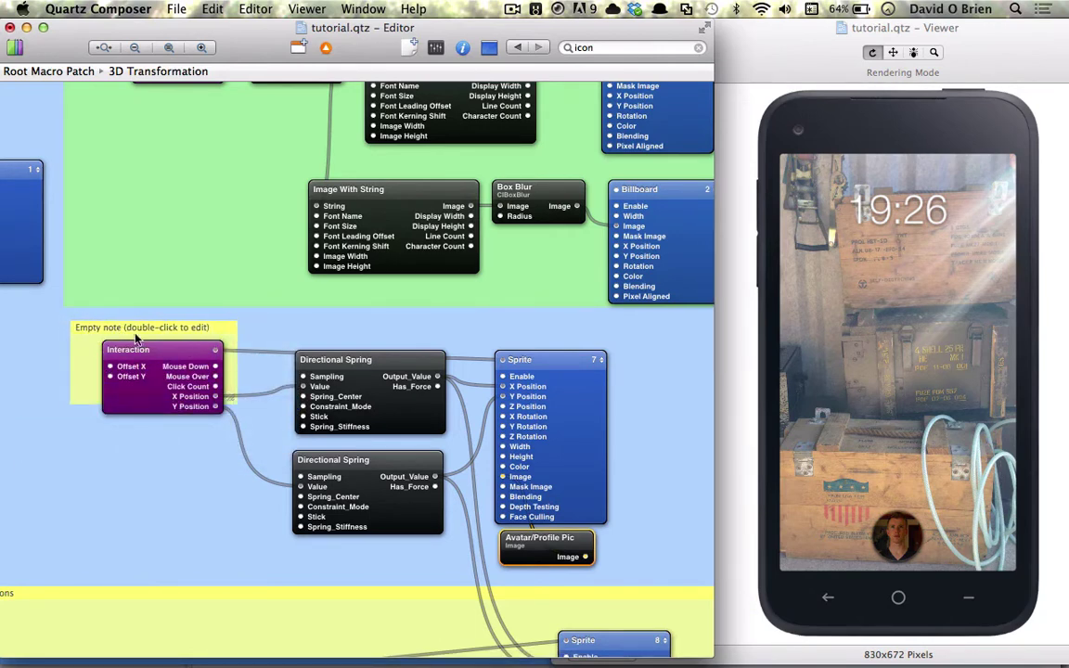
{"action": "left_click_drag", "start_coordinate": [230, 402], "coordinate": [667, 572]}
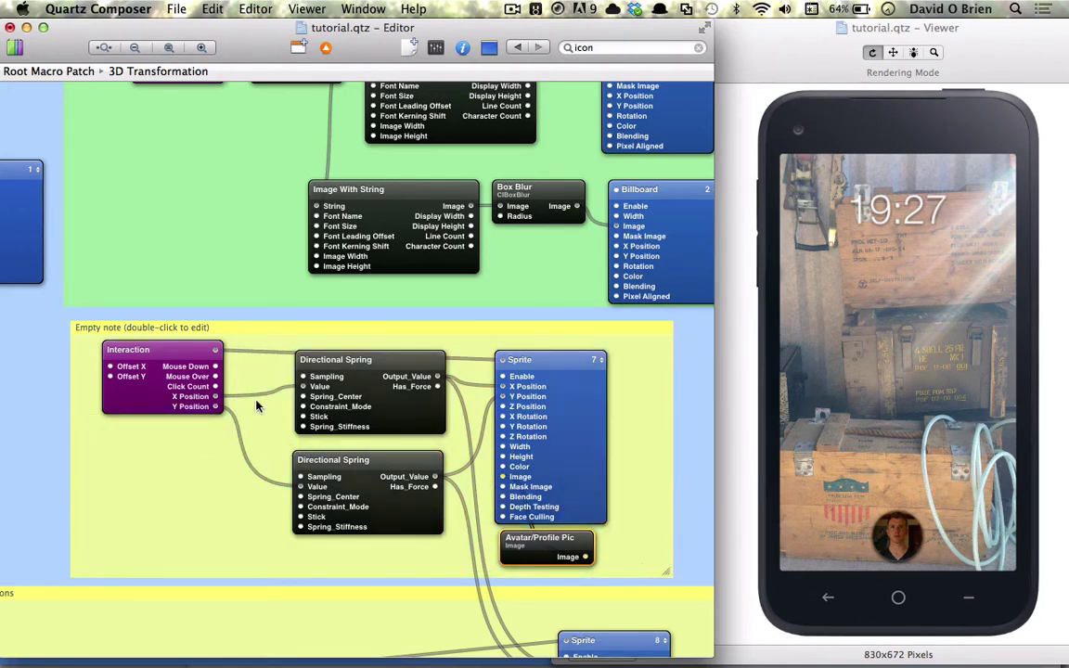
{"action": "right_click", "coordinate": [108, 488]}
{"action": "mouse_move", "coordinate": [158, 509]}
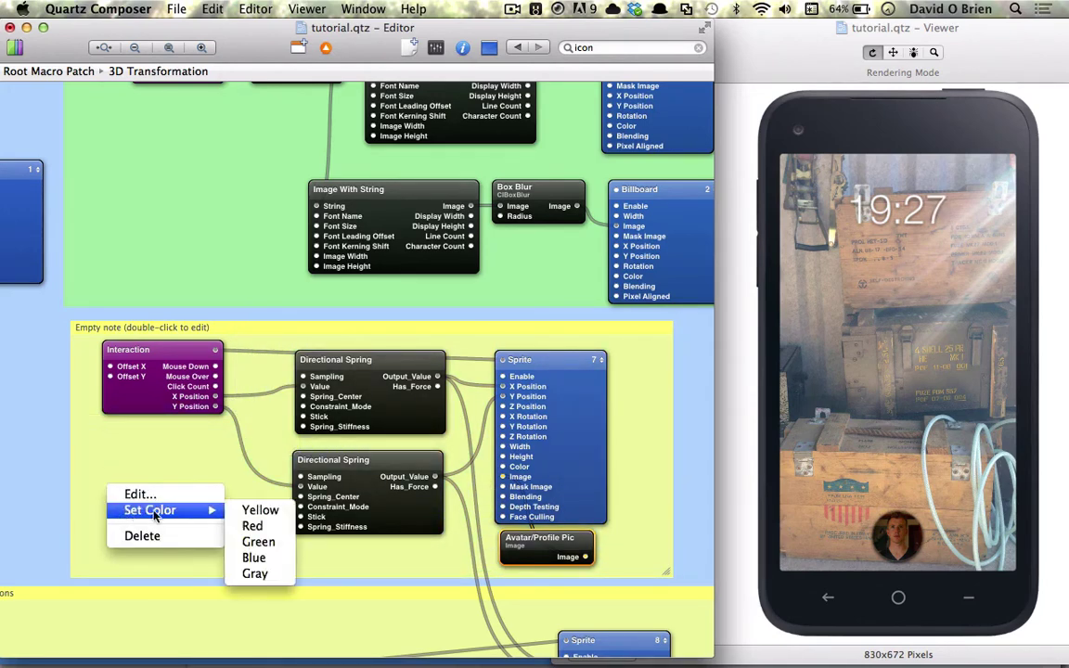
{"action": "left_click", "coordinate": [252, 526]}
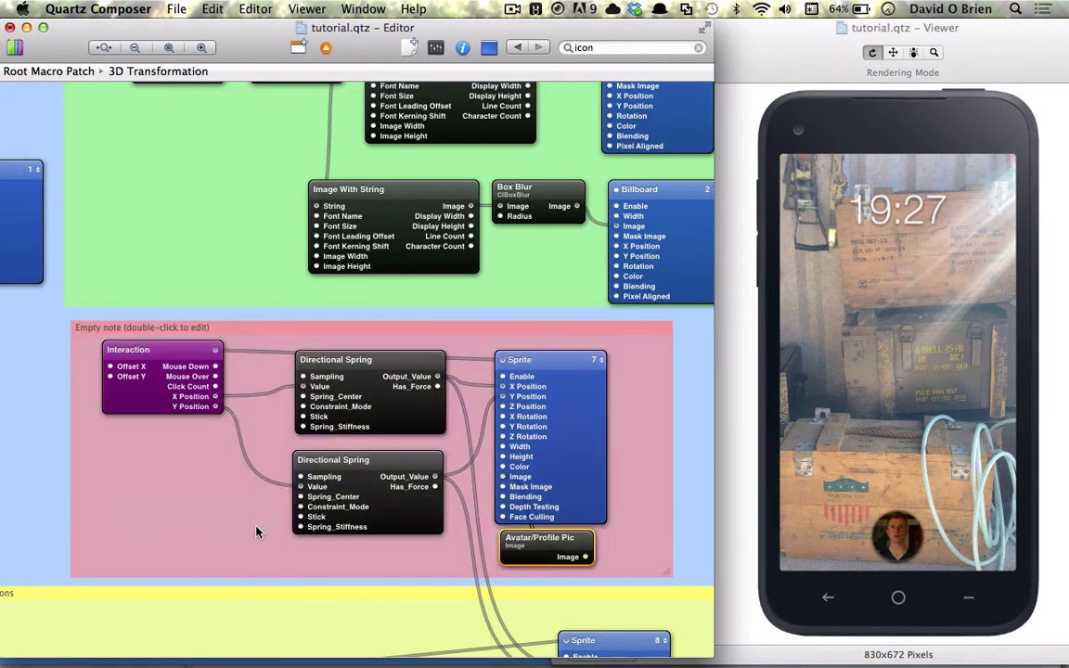
{"action": "scroll", "coordinate": [28, 490], "scroll_direction": "down", "scroll_amount": 5}
{"action": "scroll", "coordinate": [28, 490], "scroll_direction": "left", "scroll_amount": 6}
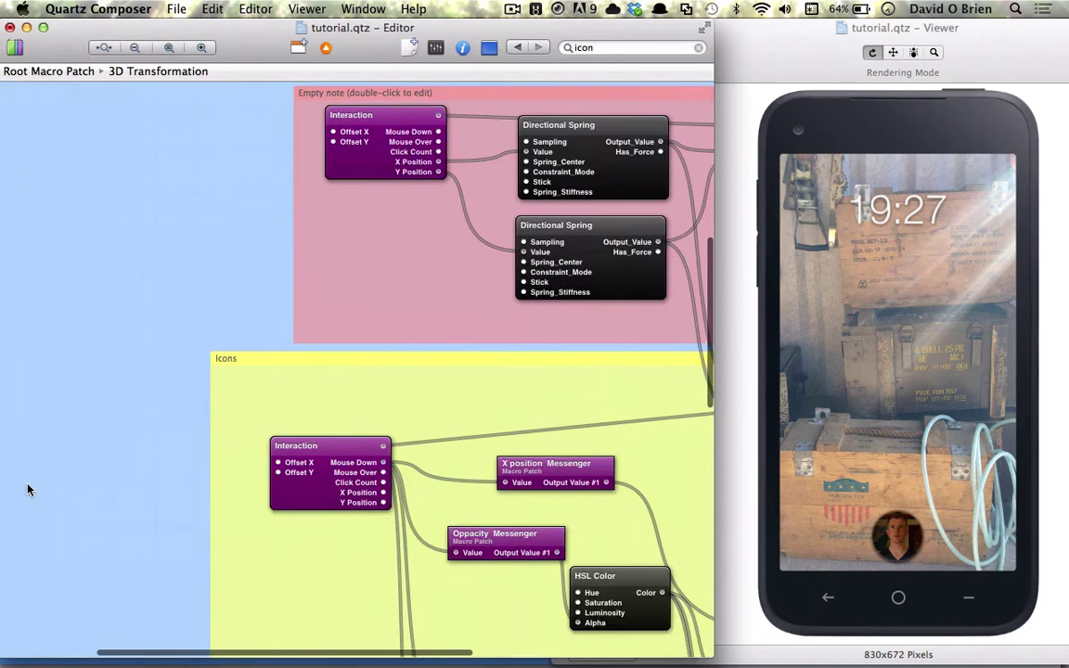
Create a new macro patch named 'Notification' and go inside it
{"action": "scroll", "coordinate": [28, 490], "scroll_direction": "up", "scroll_amount": 7}
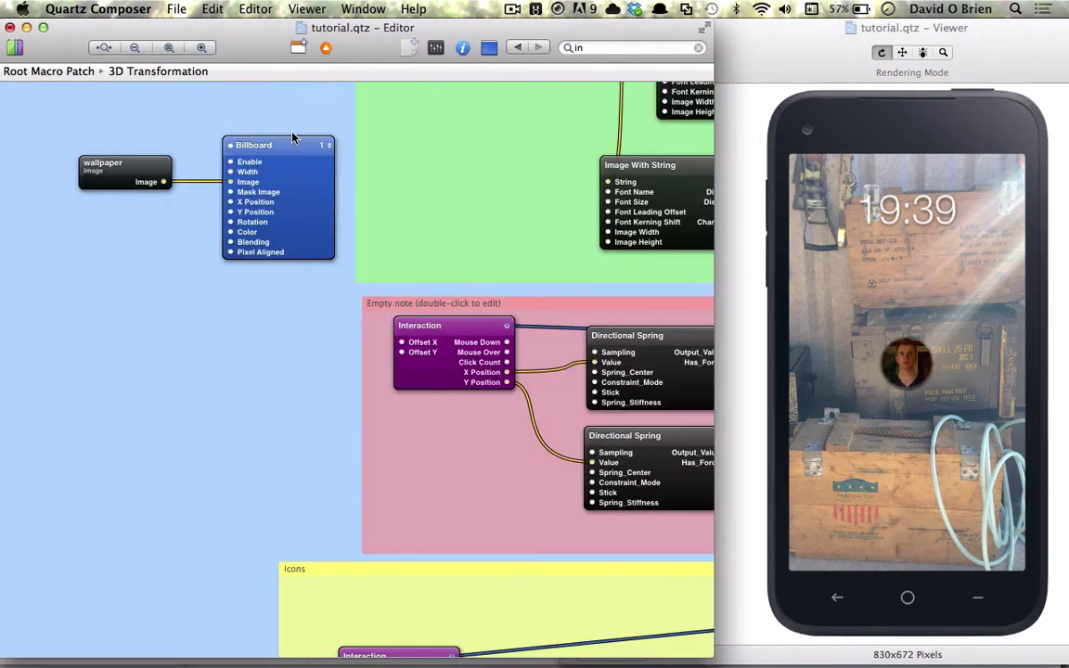
{"action": "left_click", "coordinate": [298, 44]}
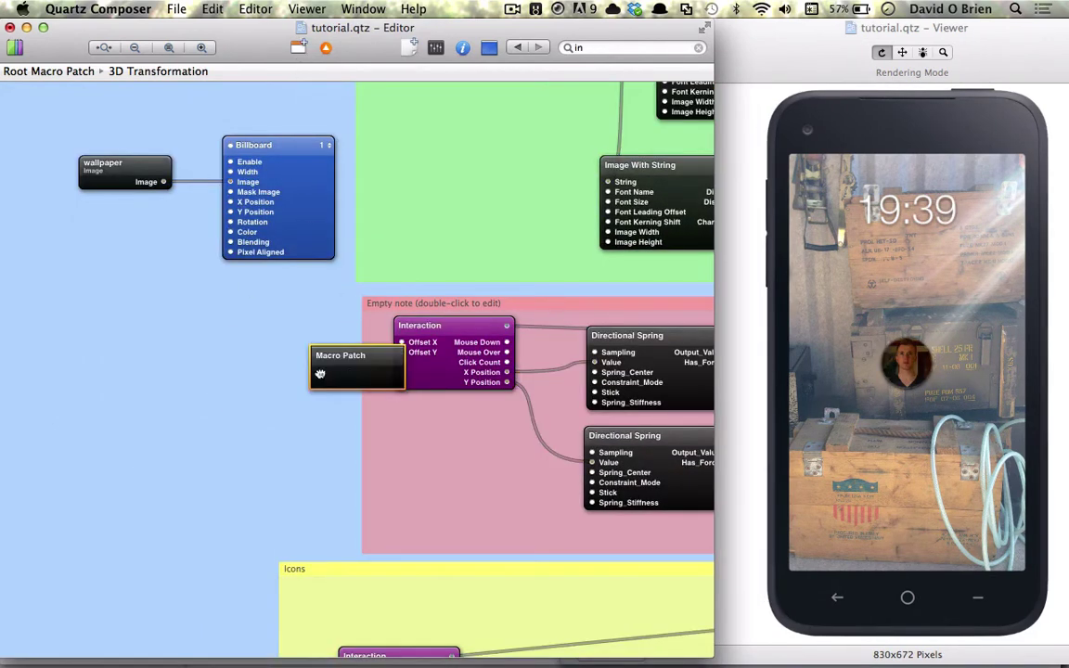
{"action": "left_click_drag", "start_coordinate": [339, 360], "coordinate": [162, 360]}
{"action": "double_click", "coordinate": [162, 358]}
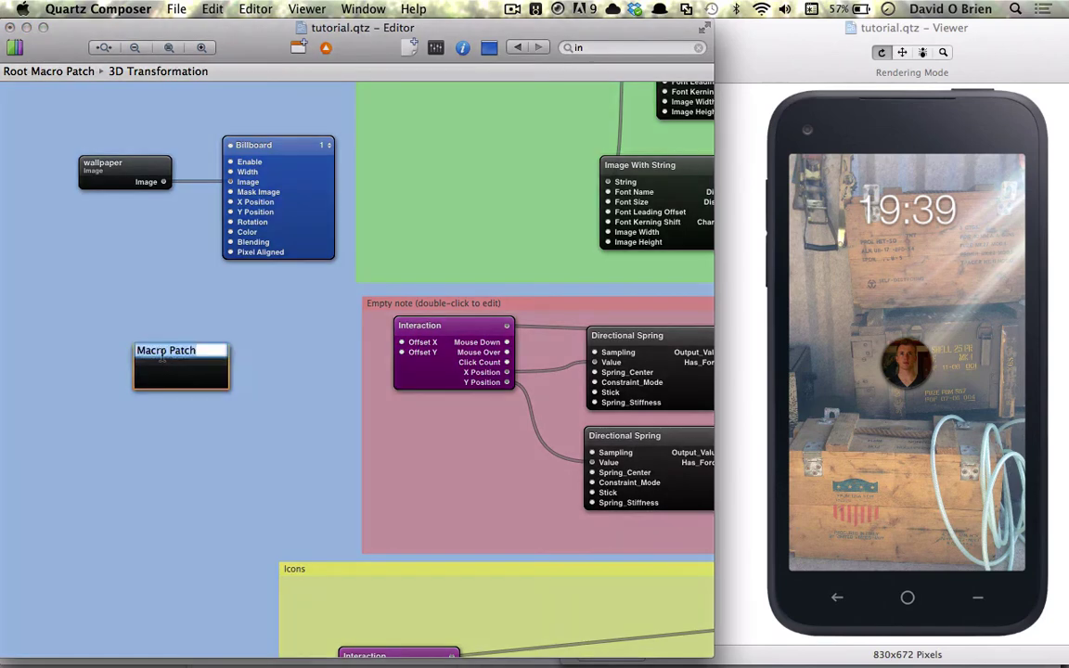
{"action": "type", "text": "Notifica"}
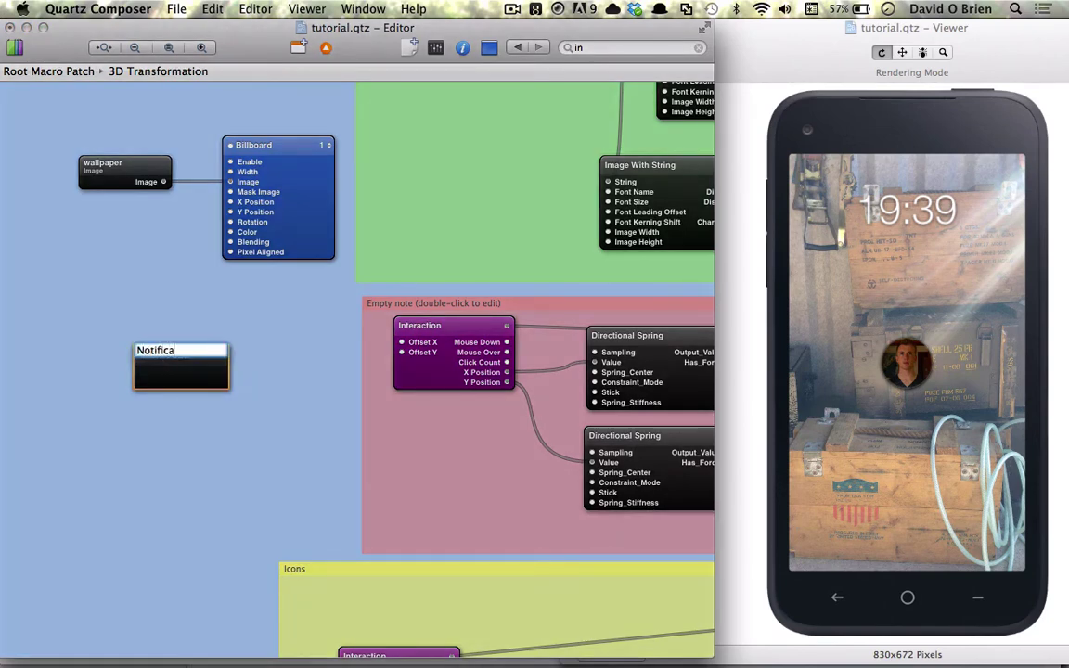
{"action": "type", "text": "tion"}
{"action": "key", "text": "Return"}
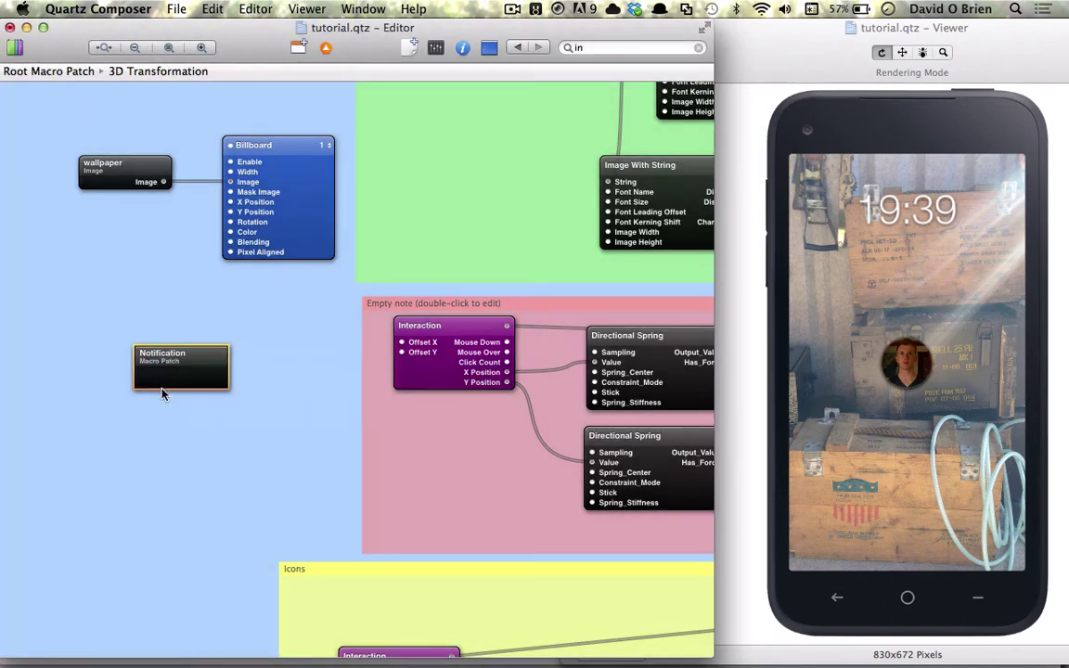
{"action": "double_click", "coordinate": [164, 386]}
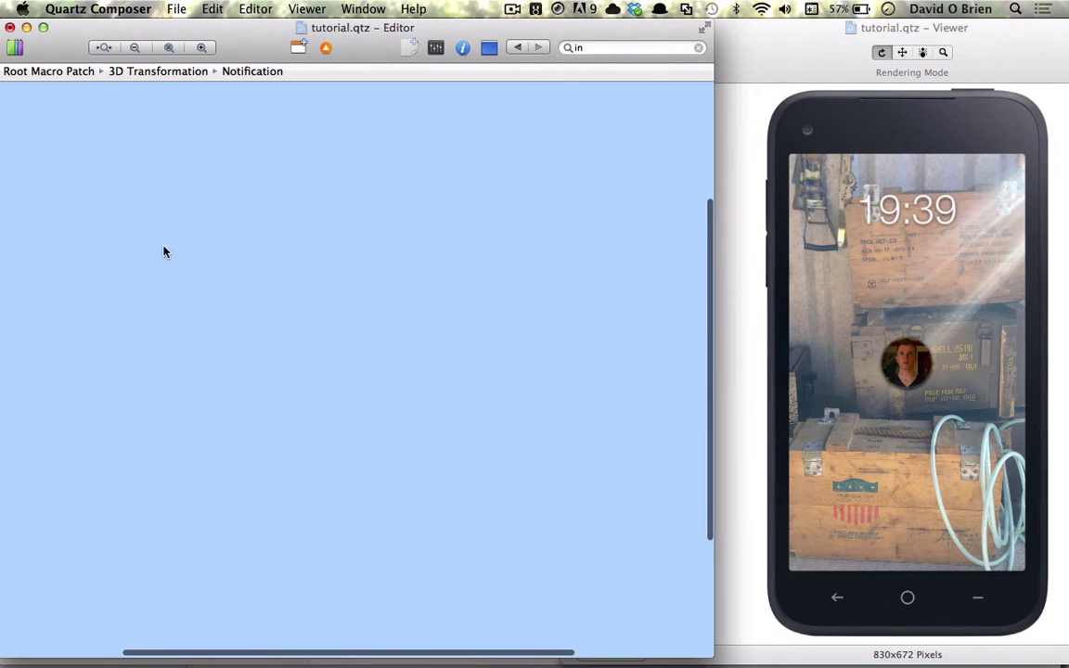
Add Keyboard, Sample & Hold and Billboard patches from the Library
{"action": "key", "text": "super+Return"}
{"action": "type", "text": "key"}
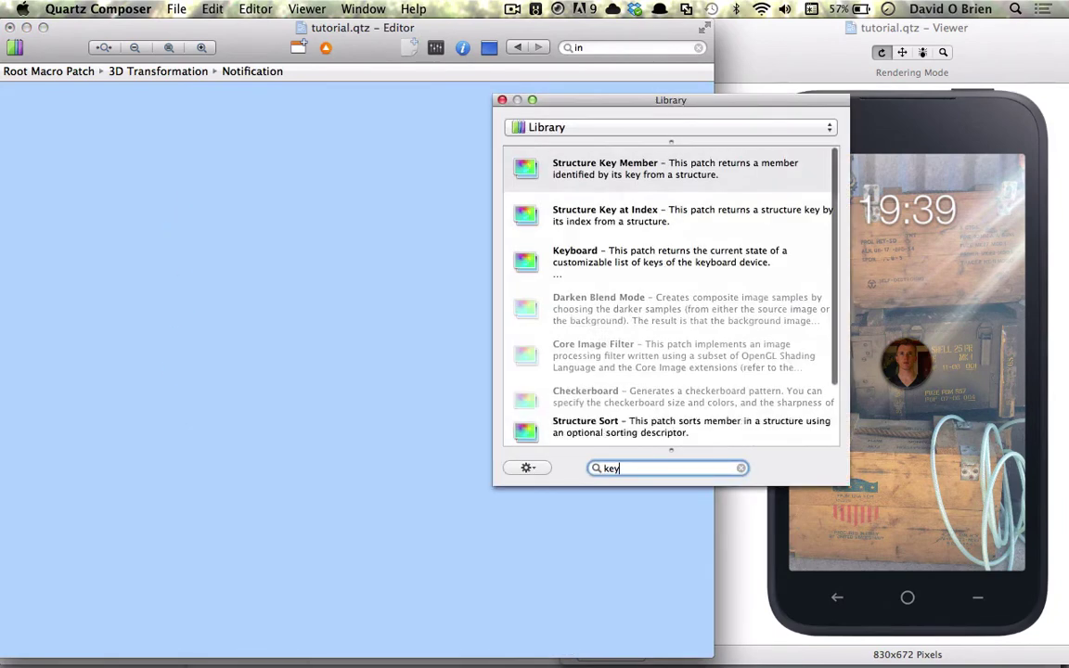
{"action": "key", "text": "Down"}
{"action": "key", "text": "Down"}
{"action": "key", "text": "Return"}
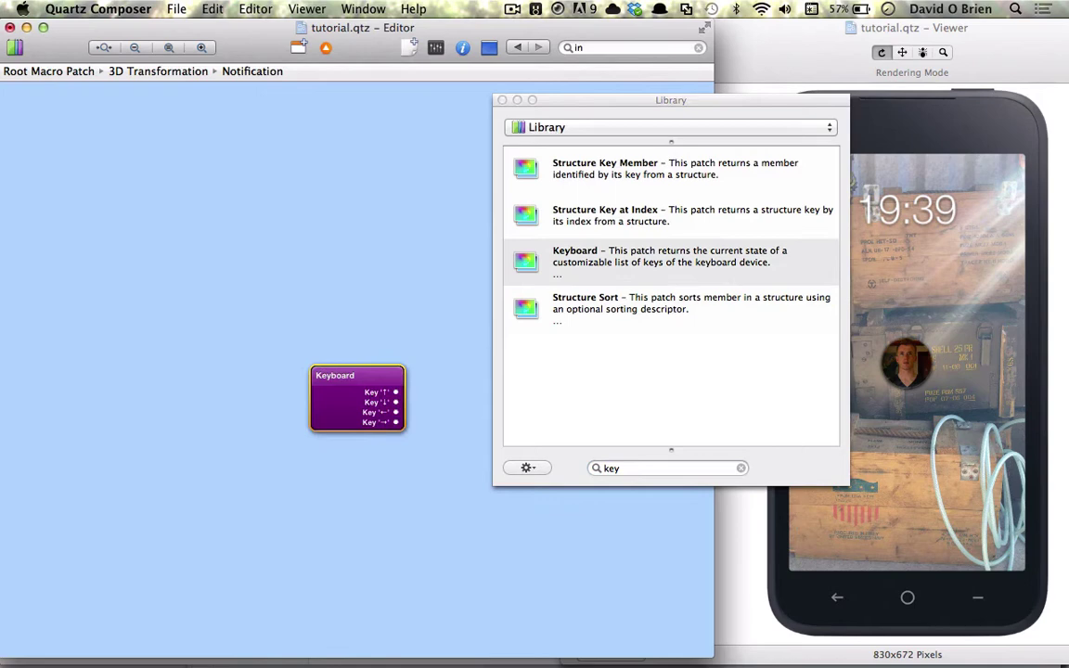
{"action": "key", "text": "super+Return"}
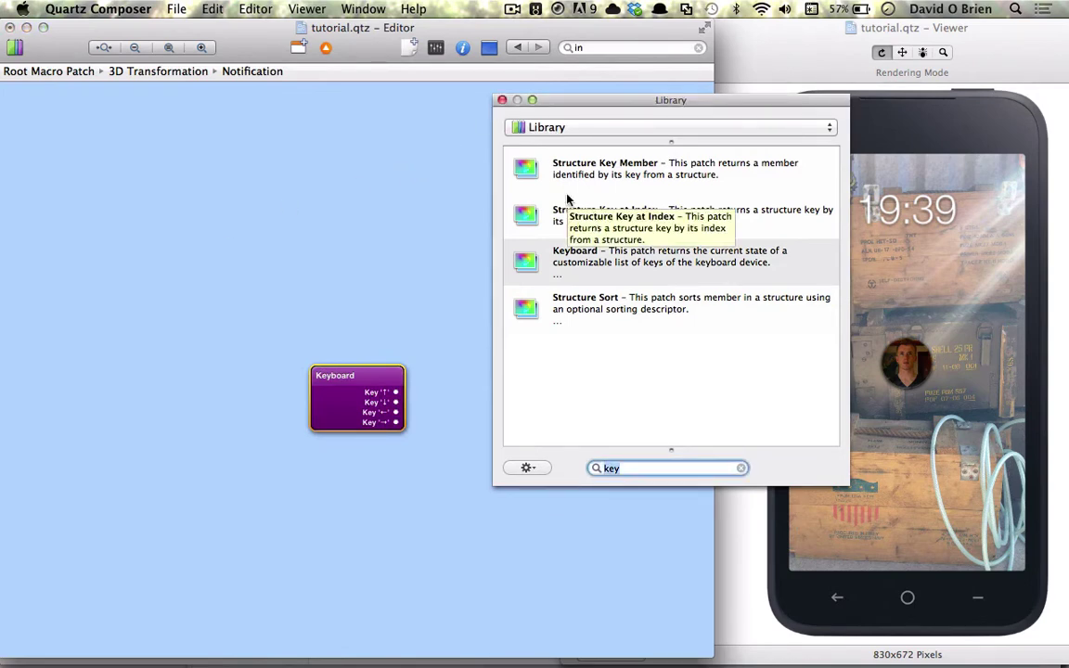
{"action": "type", "text": "sampl"}
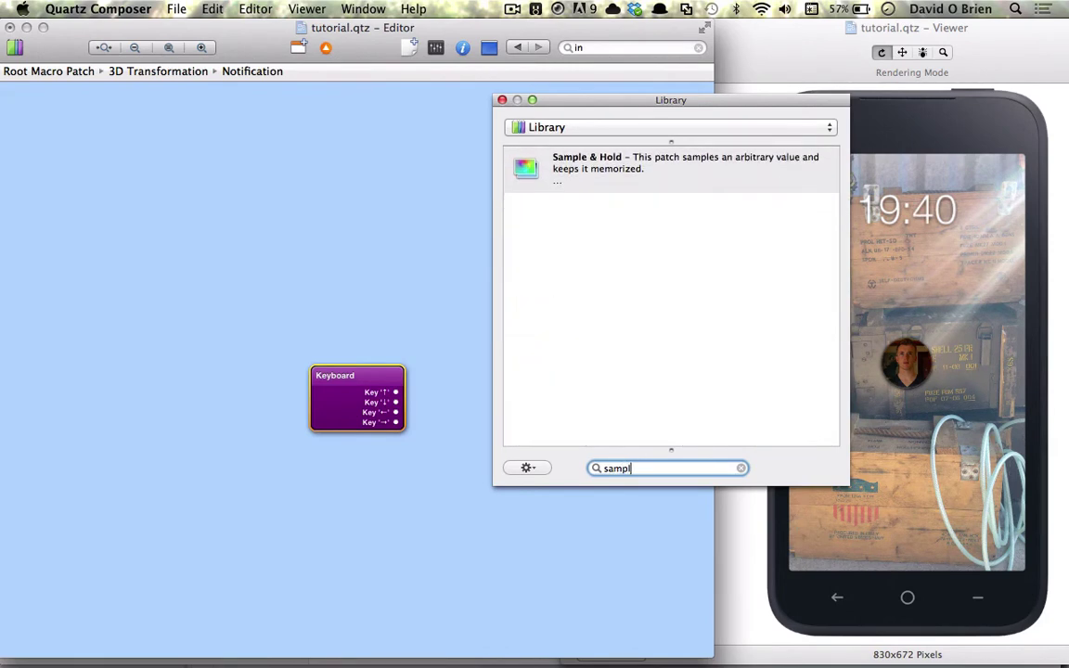
{"action": "key", "text": "Return"}
{"action": "key", "text": "super+shift+l"}
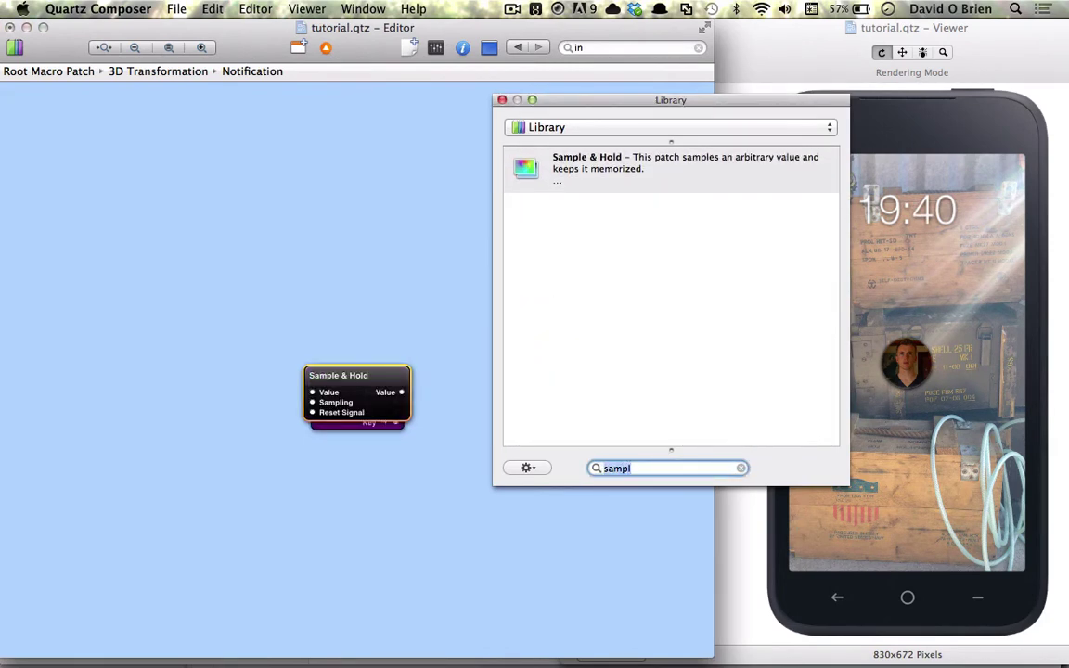
{"action": "type", "text": "bill"}
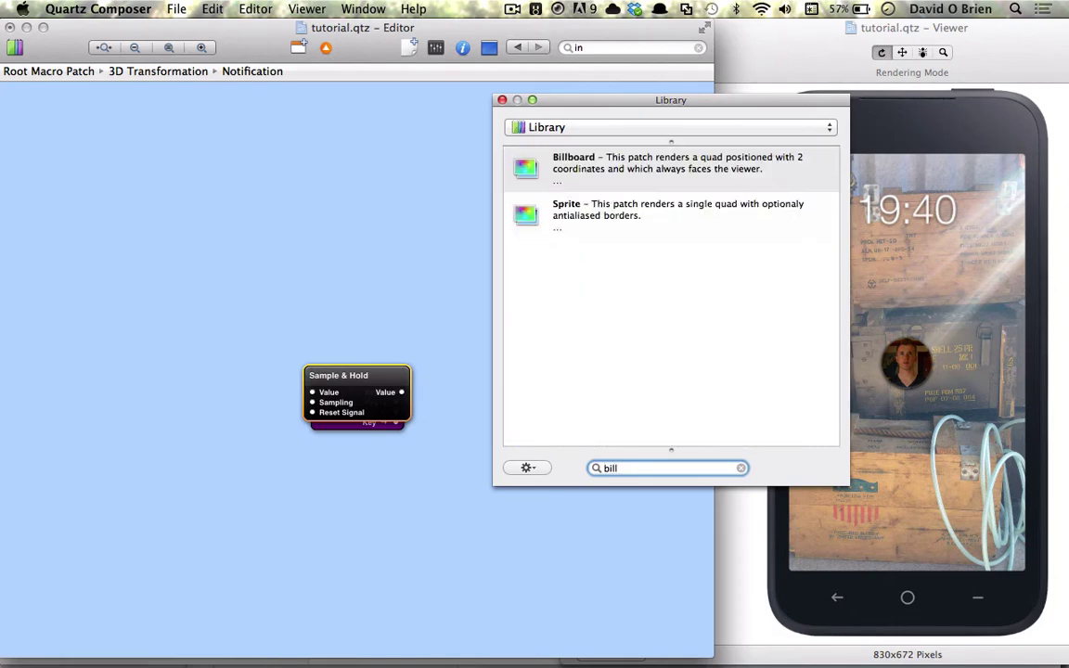
{"action": "key", "text": "Return"}
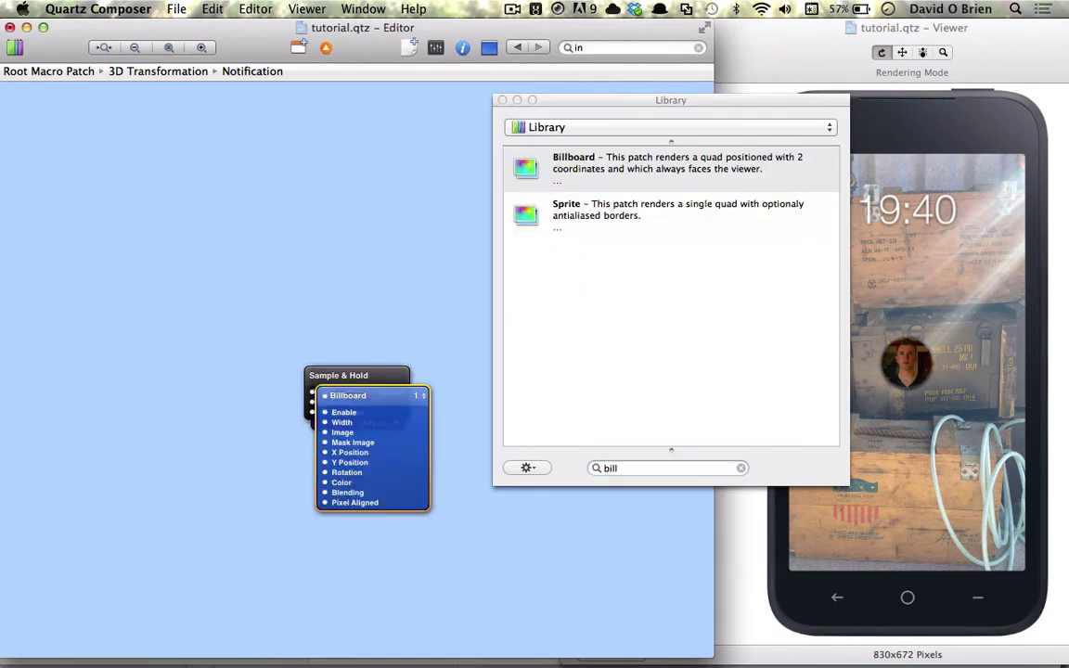
Lay out Keyboard, Sample & Hold and Billboard side by side, left to right
{"action": "left_click", "coordinate": [502, 100]}
{"action": "left_click_drag", "start_coordinate": [405, 398], "coordinate": [483, 353]}
{"action": "left_click_drag", "start_coordinate": [320, 372], "coordinate": [289, 291]}
{"action": "left_click_drag", "start_coordinate": [340, 389], "coordinate": [127, 260]}
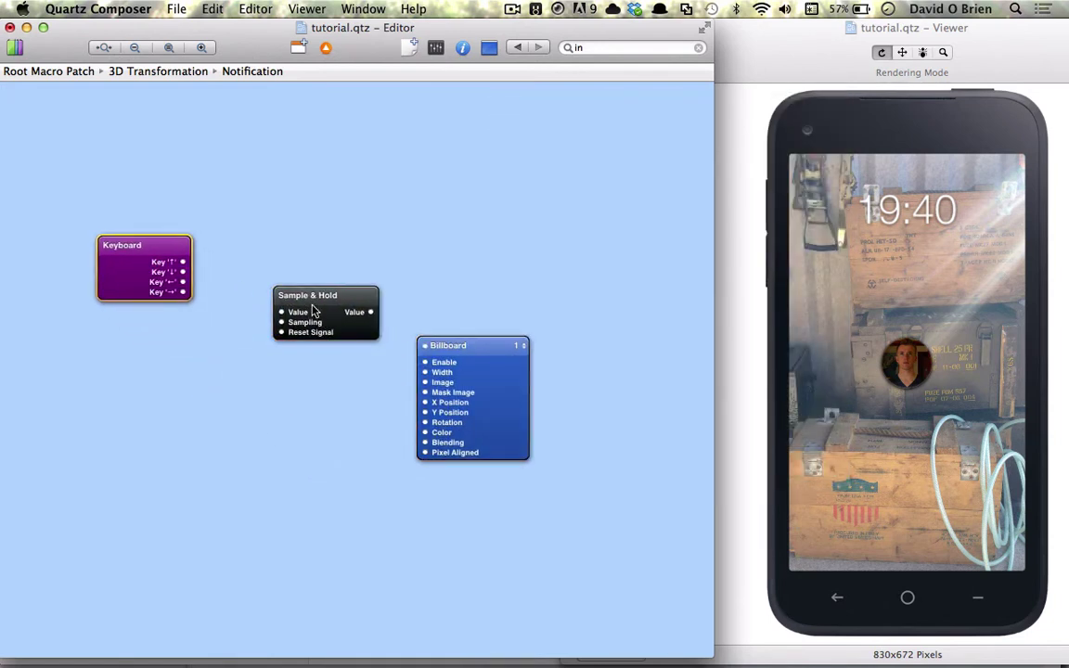
{"action": "left_click_drag", "start_coordinate": [313, 310], "coordinate": [308, 263]}
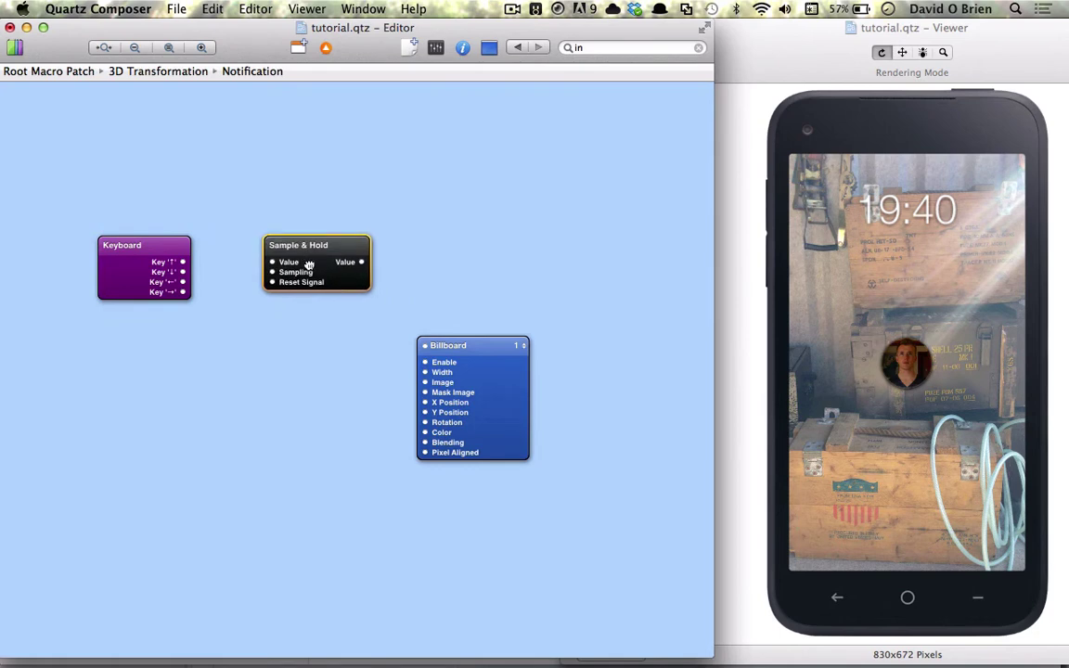
{"action": "left_click_drag", "start_coordinate": [477, 401], "coordinate": [559, 301]}
Drag call.png from Finder's Home Assets folder onto the canvas as a 'call' image patch
{"action": "left_click", "coordinate": [162, 630]}
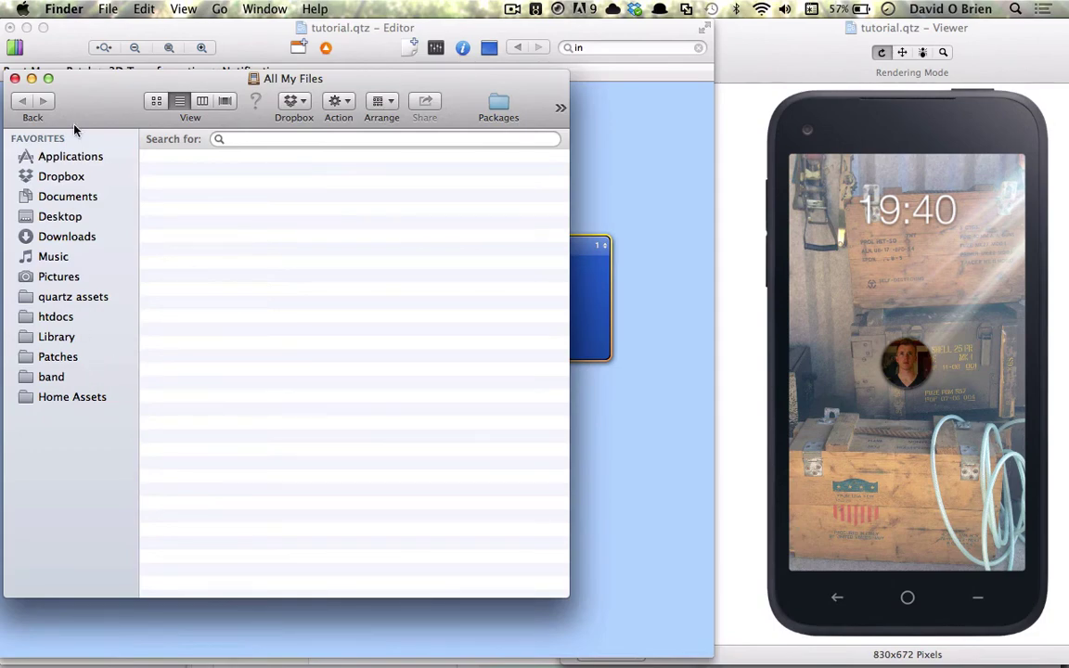
{"action": "left_click_drag", "start_coordinate": [70, 113], "coordinate": [385, 98]}
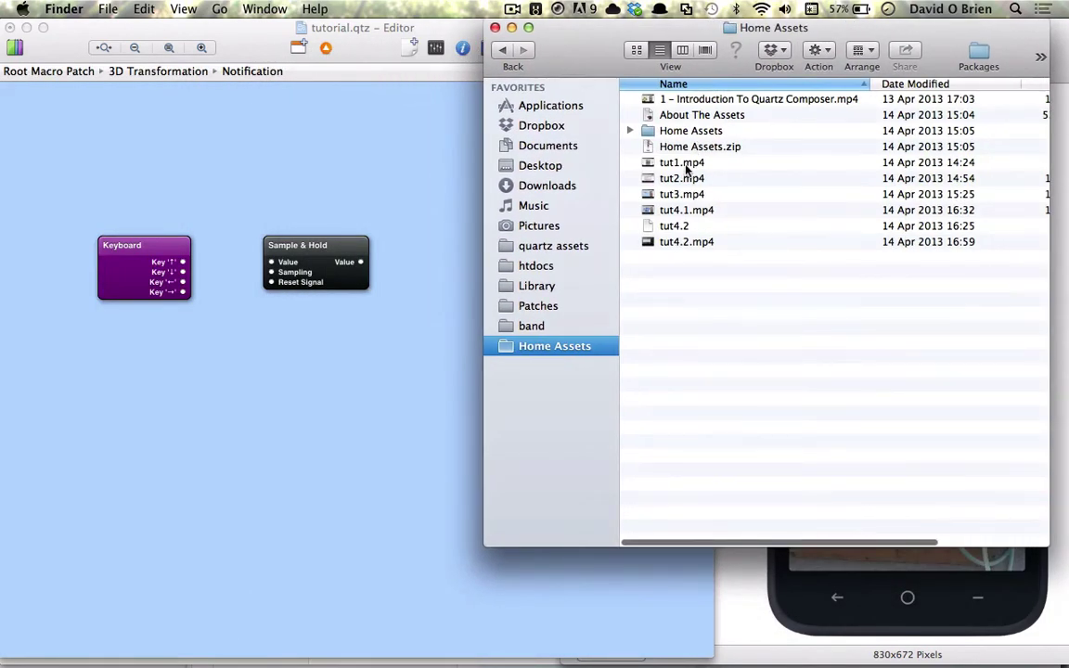
{"action": "double_click", "coordinate": [682, 130]}
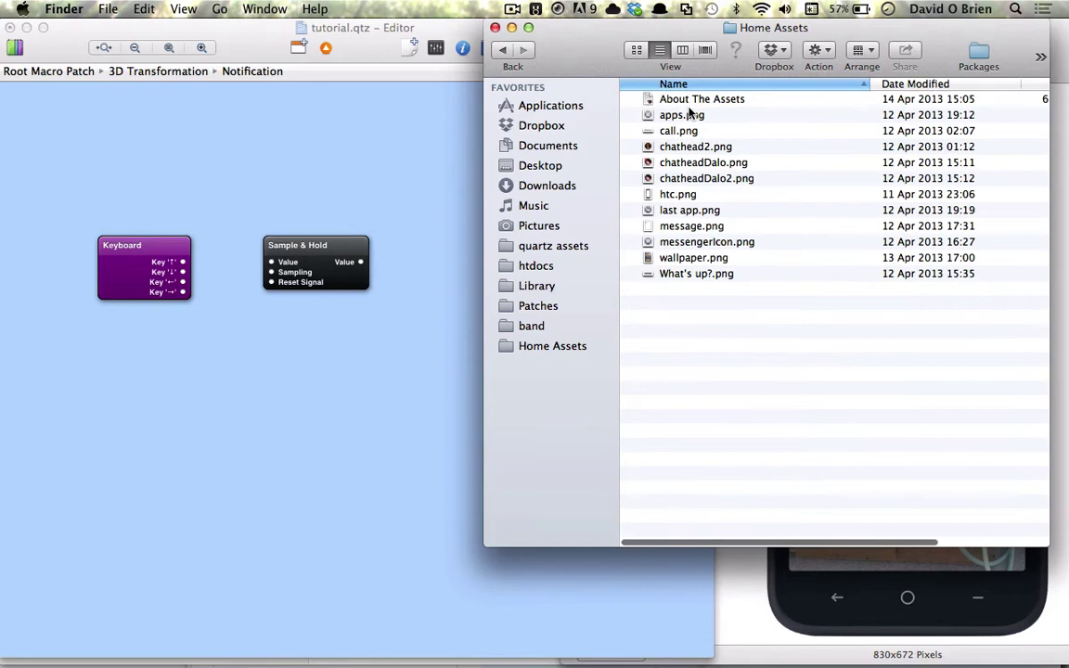
{"action": "left_click_drag", "start_coordinate": [679, 131], "coordinate": [403, 316]}
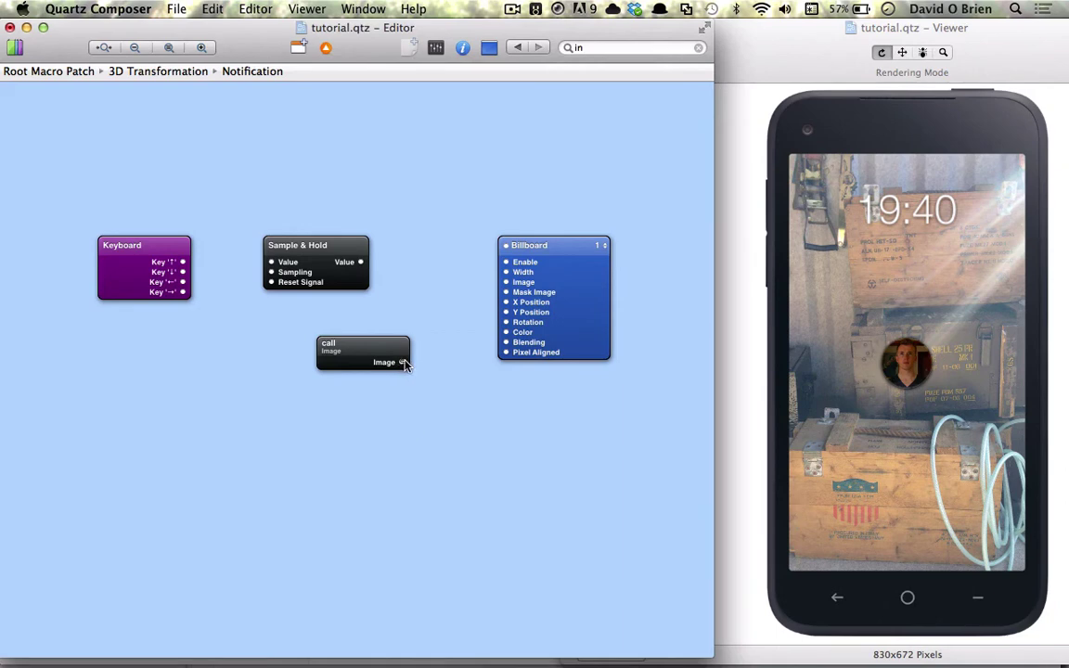
Wire the call image into the Billboard's Image input and place it above Billboard
{"action": "left_click_drag", "start_coordinate": [401, 362], "coordinate": [501, 290]}
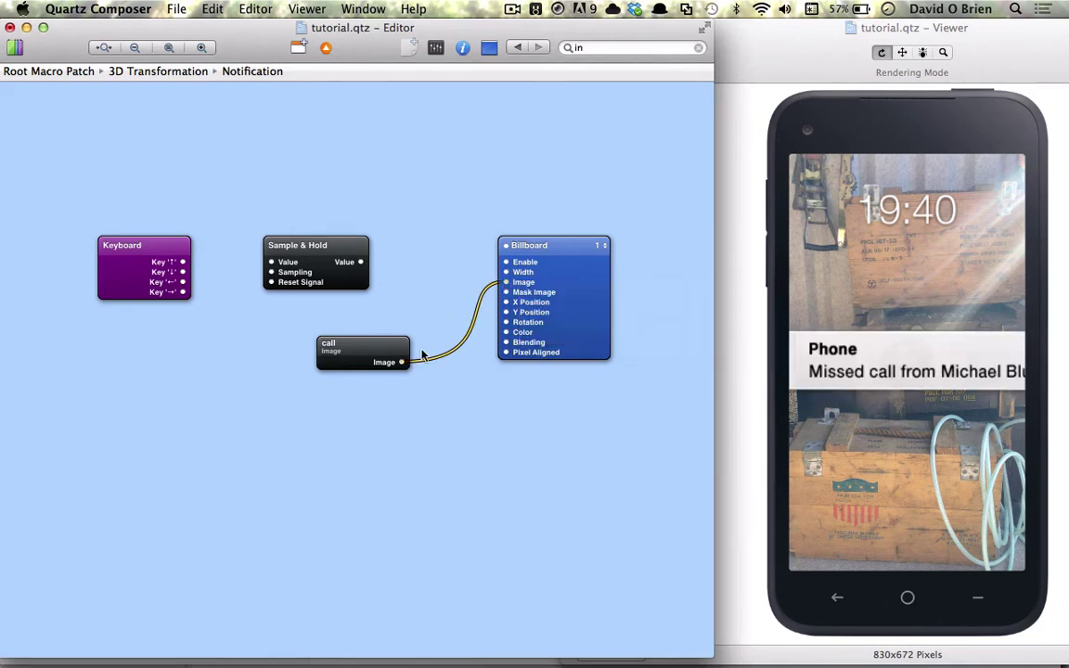
{"action": "left_click", "coordinate": [378, 354]}
{"action": "left_click_drag", "start_coordinate": [377, 354], "coordinate": [565, 220]}
Set the Billboard's Width to 0.6 in its inspector
{"action": "left_click", "coordinate": [565, 303]}
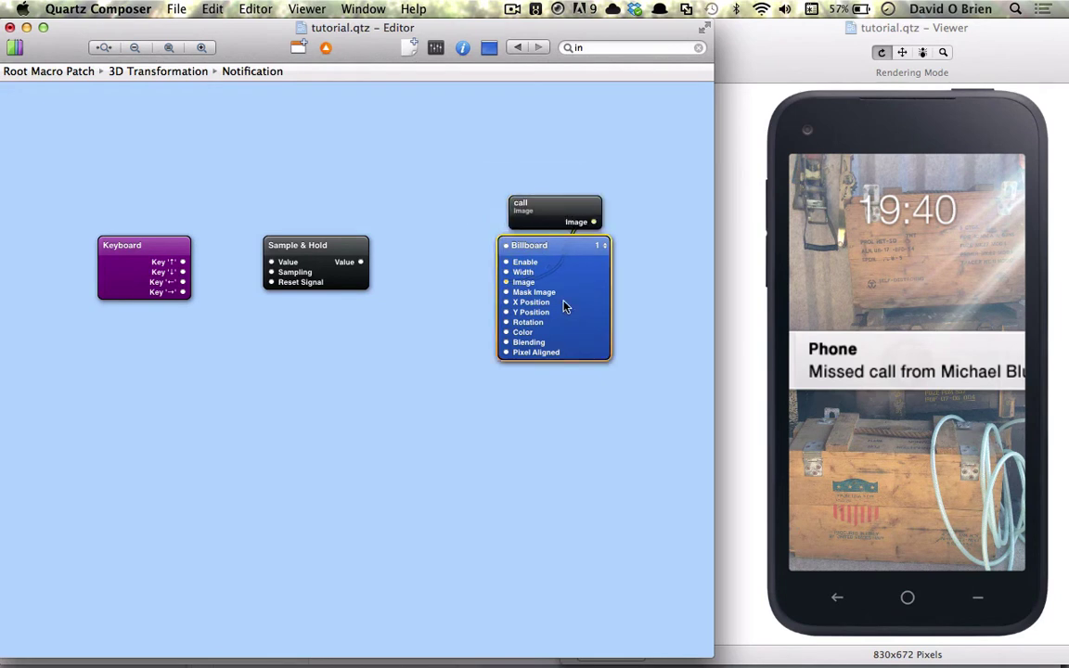
{"action": "key", "text": "super+i"}
{"action": "left_click", "coordinate": [210, 315]}
{"action": "type", "text": "."}
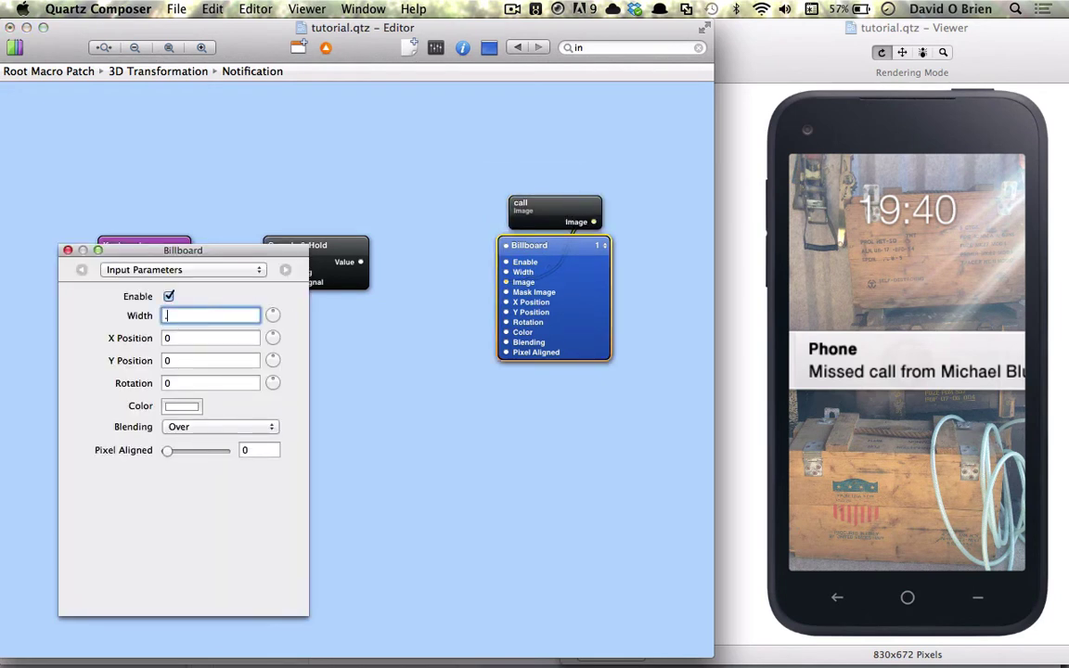
{"action": "type", "text": "8"}
{"action": "key", "text": "Return"}
{"action": "type", "text": "0.6"}
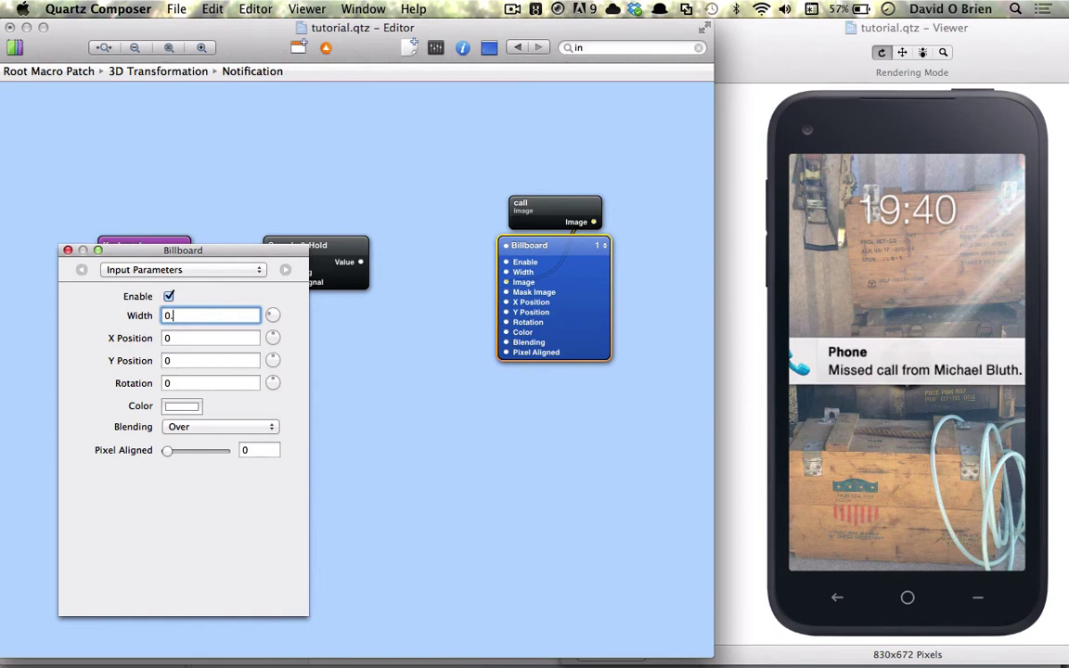
{"action": "key", "text": "Return"}
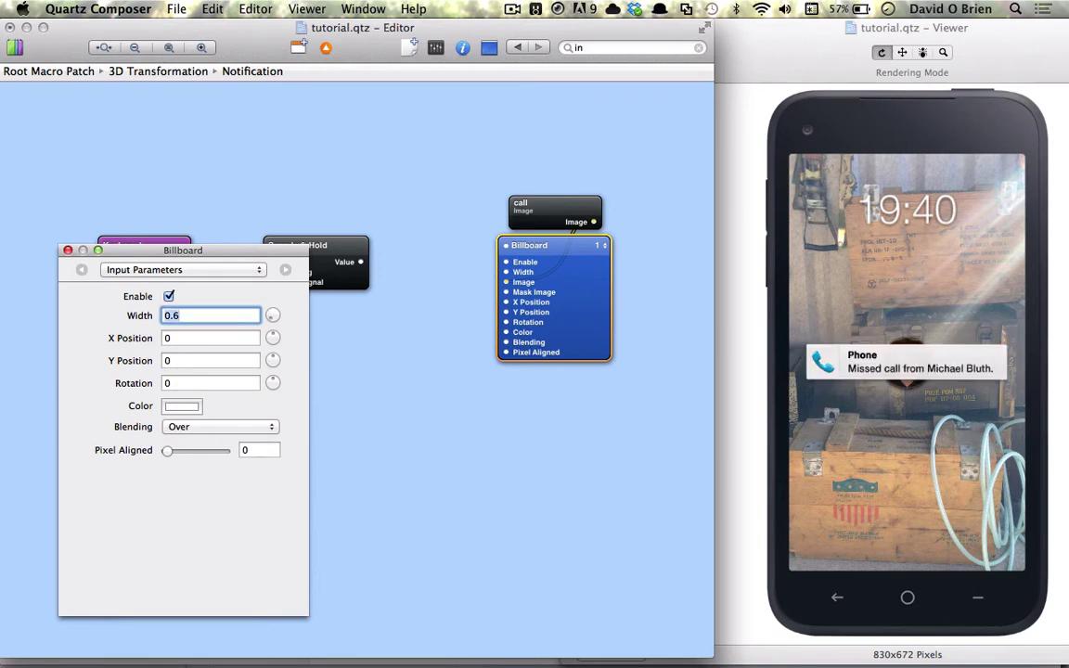
{"action": "left_click", "coordinate": [68, 251]}
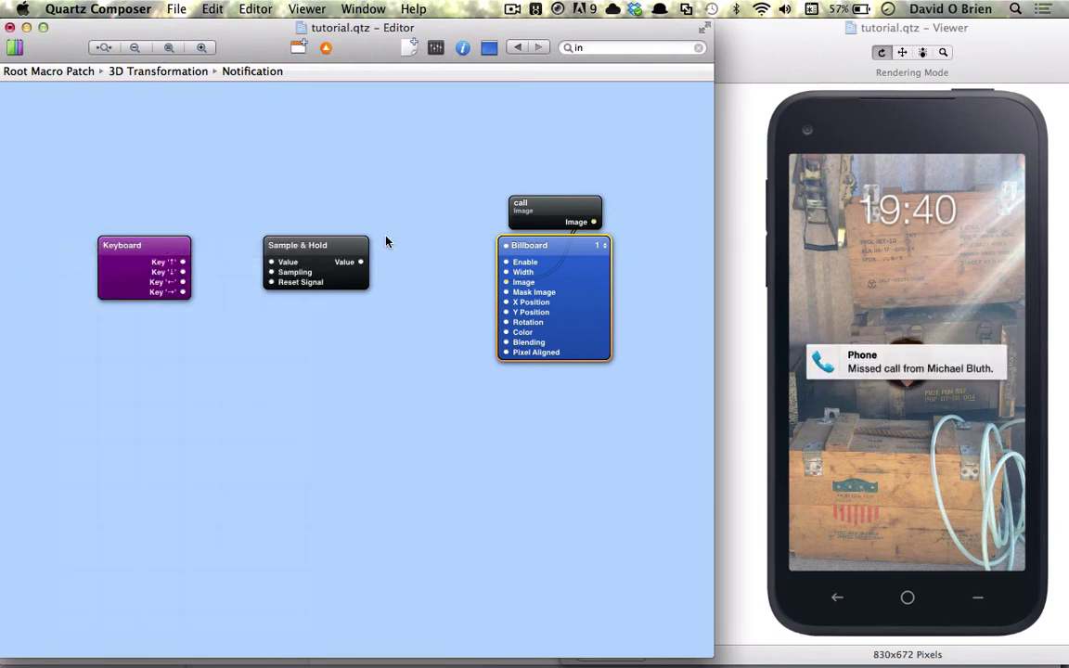
Search 'x po' and select the X position Messenger patch to copy it
{"action": "left_click_drag", "start_coordinate": [322, 262], "coordinate": [294, 263]}
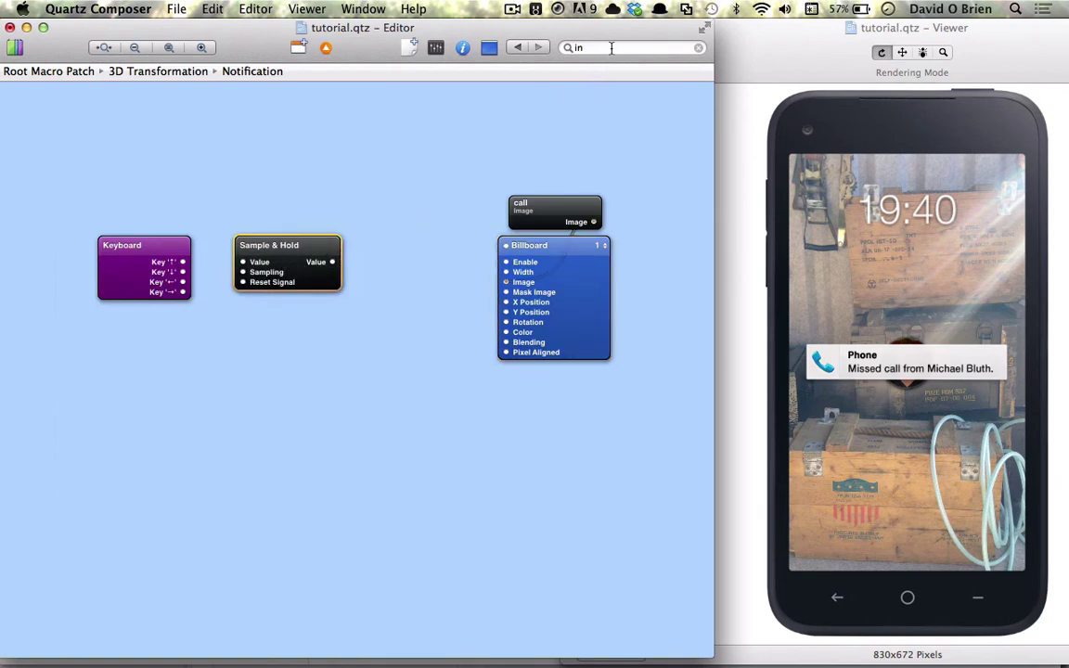
{"action": "left_click", "coordinate": [611, 48]}
{"action": "type", "text": "x po"}
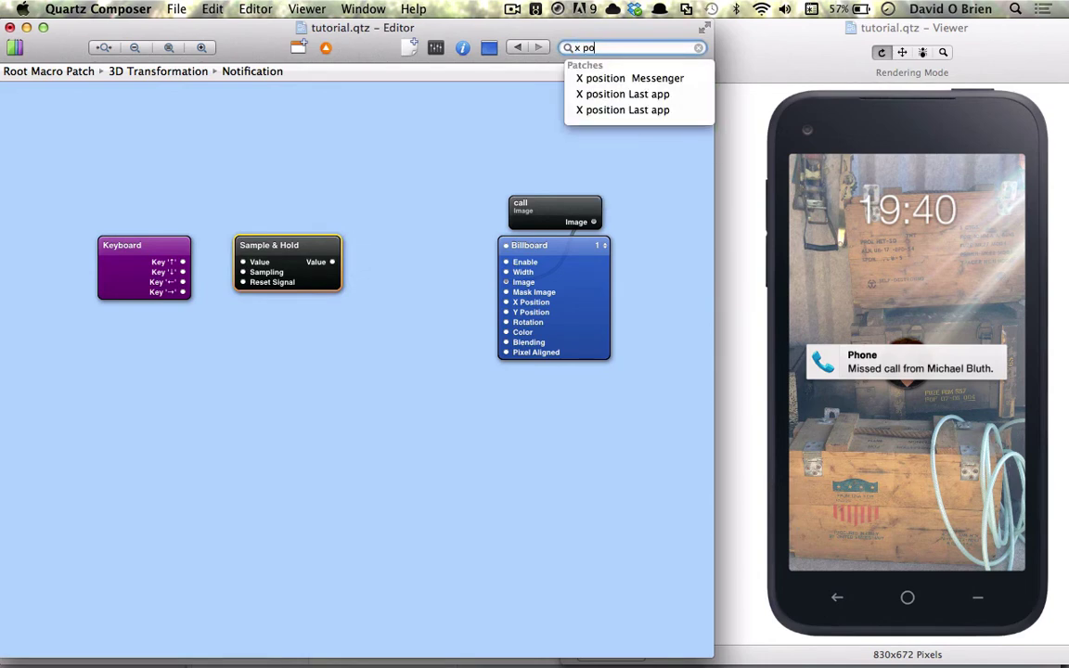
{"action": "key", "text": "Down"}
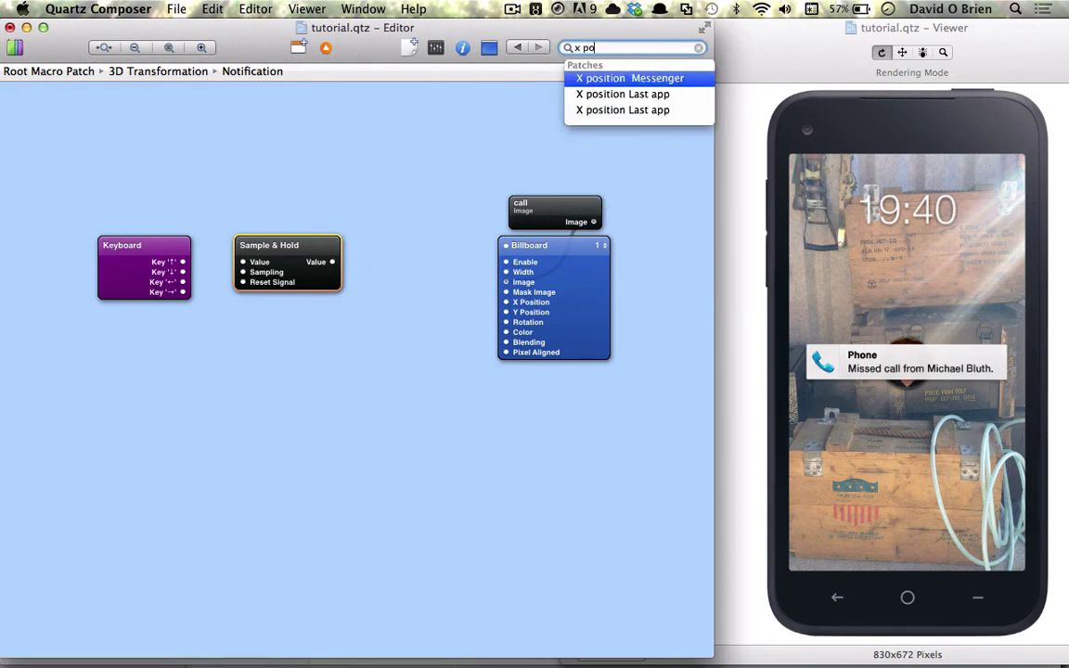
{"action": "key", "text": "Return"}
{"action": "left_click", "coordinate": [443, 371]}
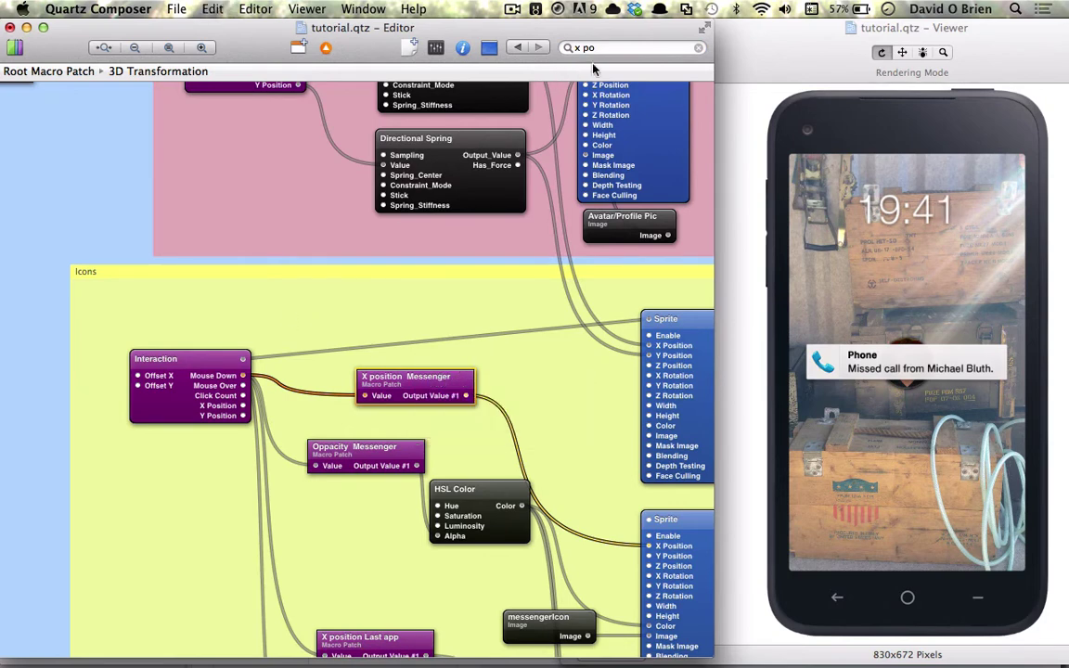
Search 'call' to jump back to the call patch in the Notification macro
{"action": "key", "text": "super+f"}
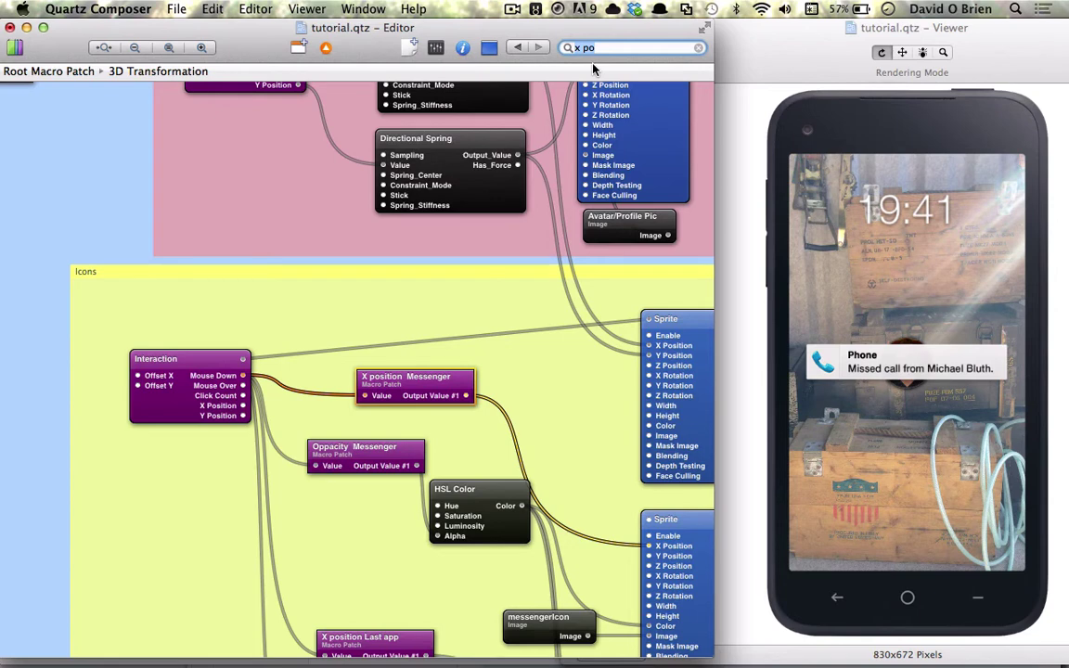
{"action": "type", "text": "call"}
{"action": "key", "text": "Down"}
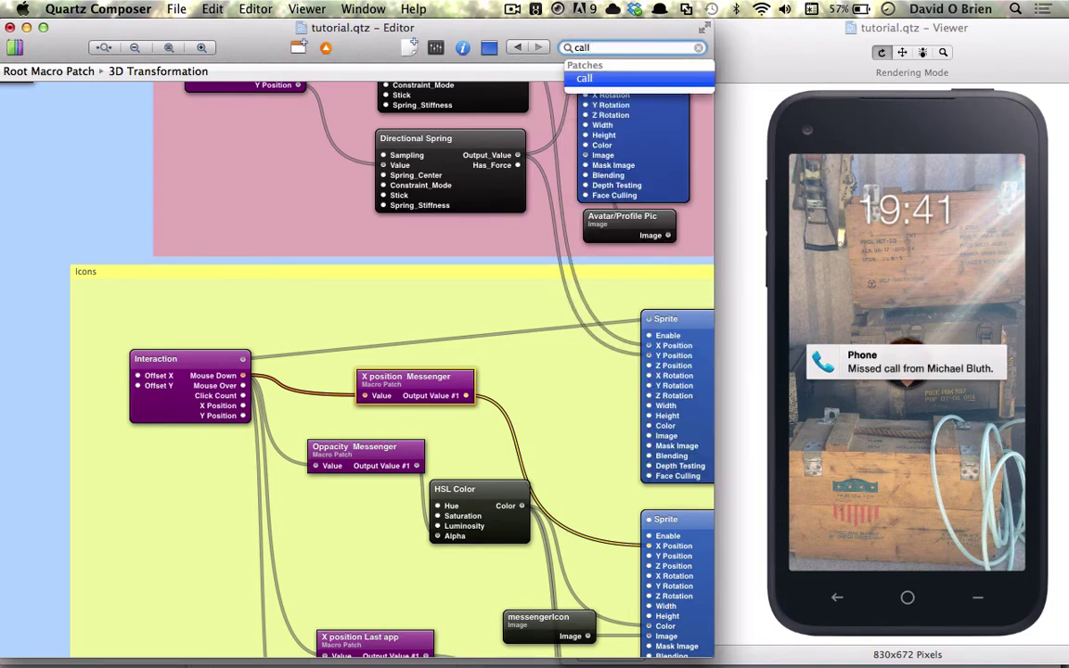
{"action": "key", "text": "Return"}
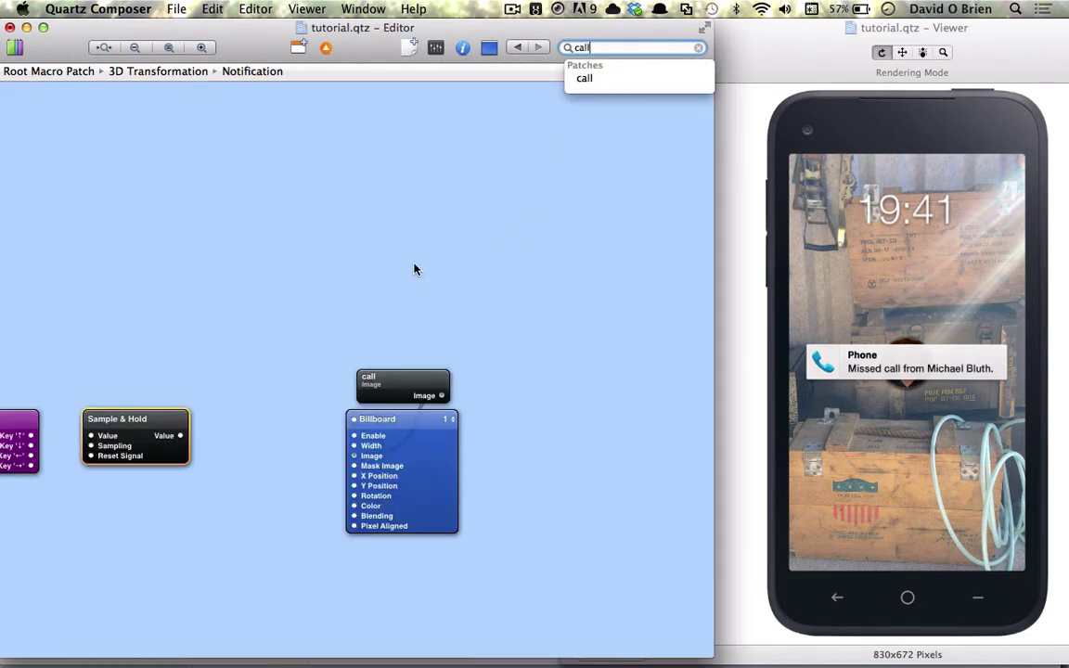
Paste the copied patch near Billboard and rename it 'X position call'
{"action": "scroll", "coordinate": [352, 277], "scroll_direction": "down", "scroll_amount": 5}
{"action": "scroll", "coordinate": [352, 277], "scroll_direction": "left", "scroll_amount": 4}
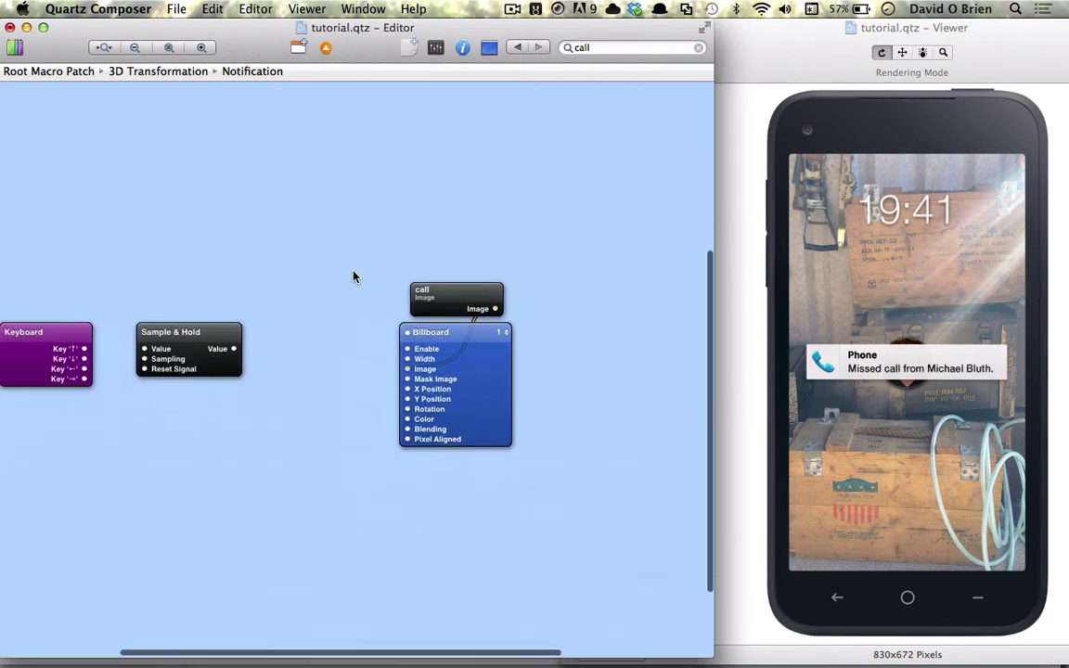
{"action": "key", "text": "super+v"}
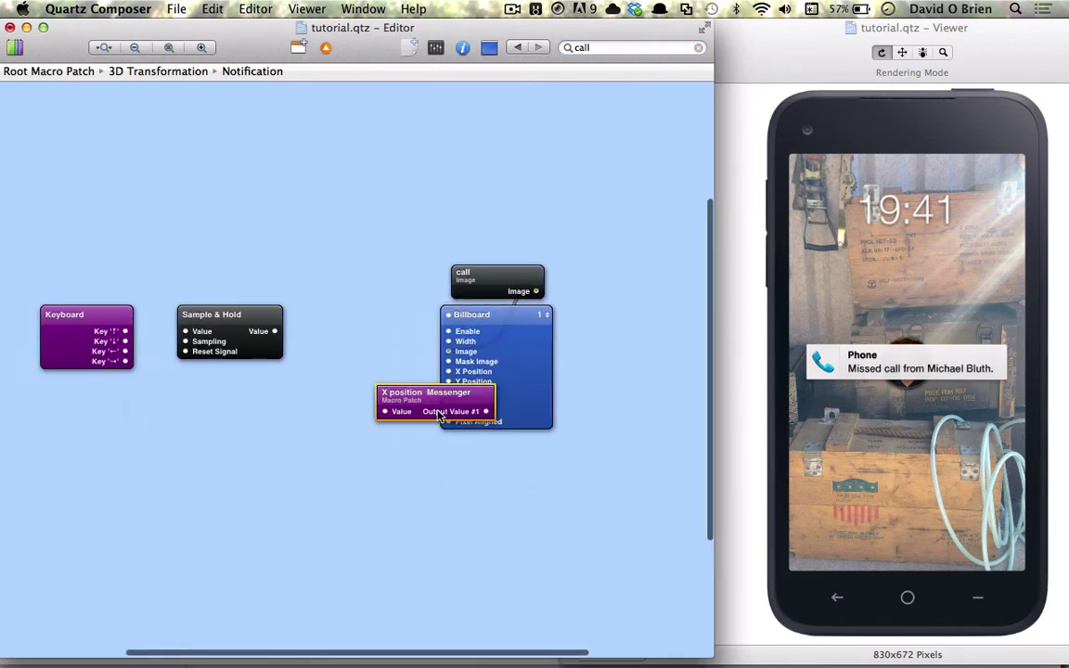
{"action": "left_click_drag", "start_coordinate": [424, 395], "coordinate": [358, 328]}
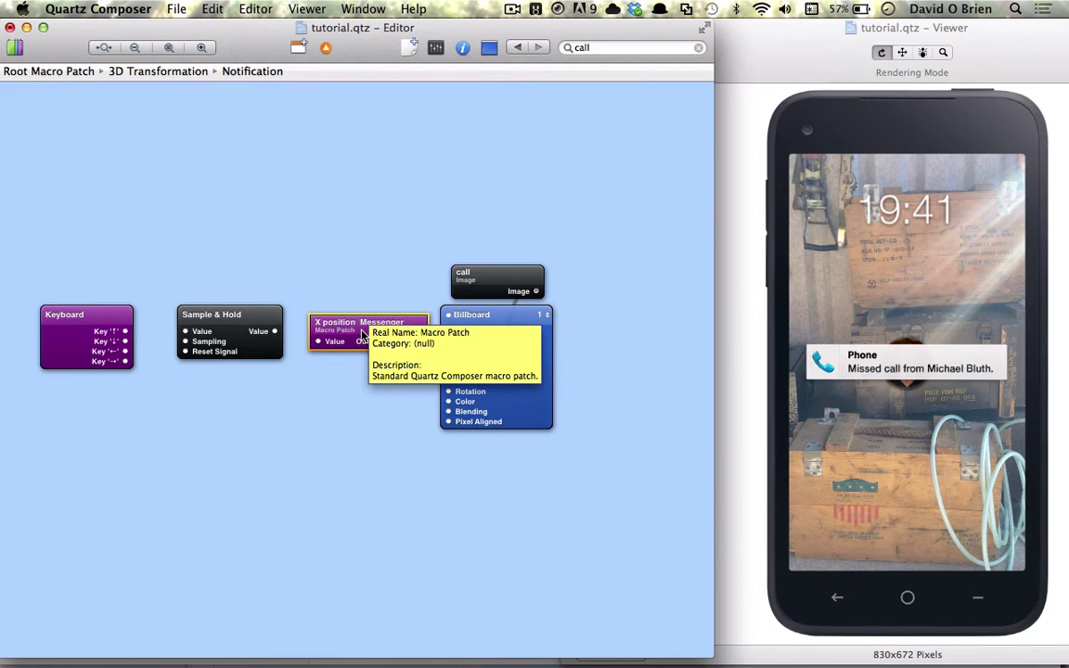
{"action": "double_click", "coordinate": [379, 332]}
{"action": "key", "text": "BackSpace"}
{"action": "key", "text": "BackSpace"}
{"action": "key", "text": "BackSpace"}
{"action": "key", "text": "BackSpace"}
{"action": "key", "text": "BackSpace"}
{"action": "key", "text": "BackSpace"}
{"action": "key", "text": "BackSpace"}
{"action": "key", "text": "BackSpace"}
{"action": "key", "text": "BackSpace"}
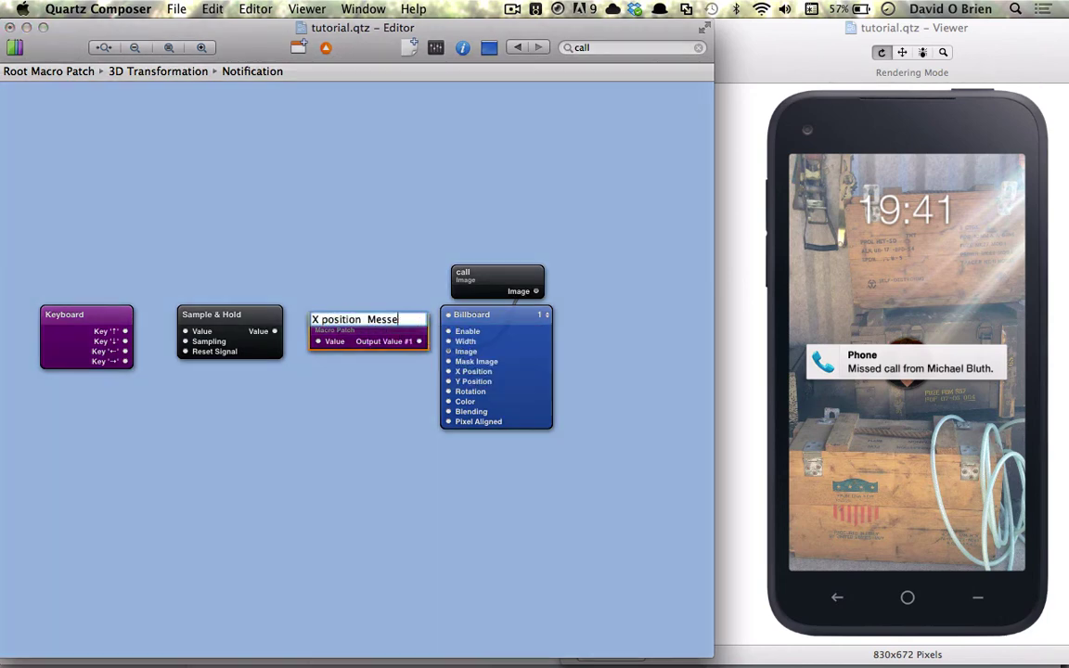
{"action": "type", "text": "call"}
{"action": "key", "text": "Return"}
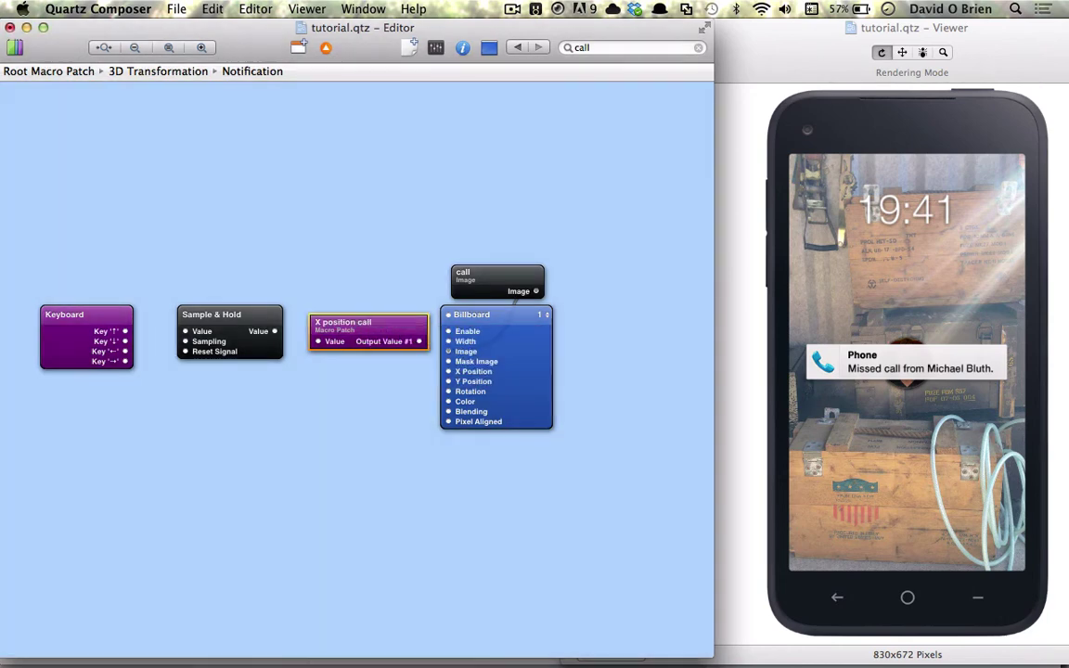
Wire Keyboard Key '→' into Sample & Hold's Value and Sampling, and Sample & Hold into X position call
{"action": "left_click_drag", "start_coordinate": [364, 340], "coordinate": [364, 331]}
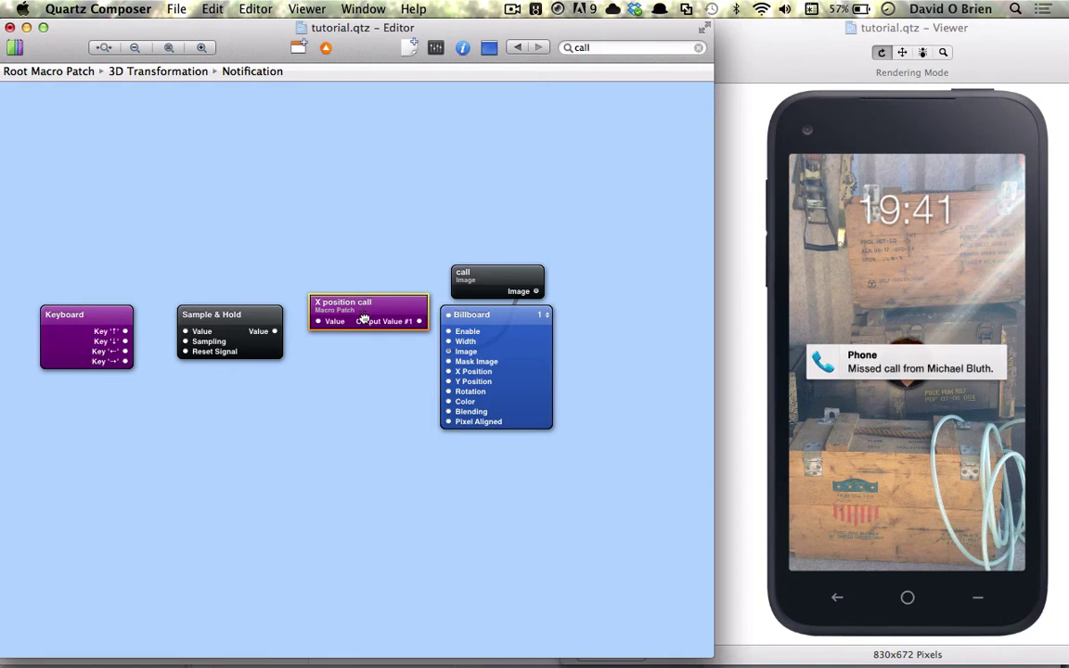
{"action": "left_click_drag", "start_coordinate": [559, 291], "coordinate": [538, 394]}
{"action": "left_click", "coordinate": [388, 369]}
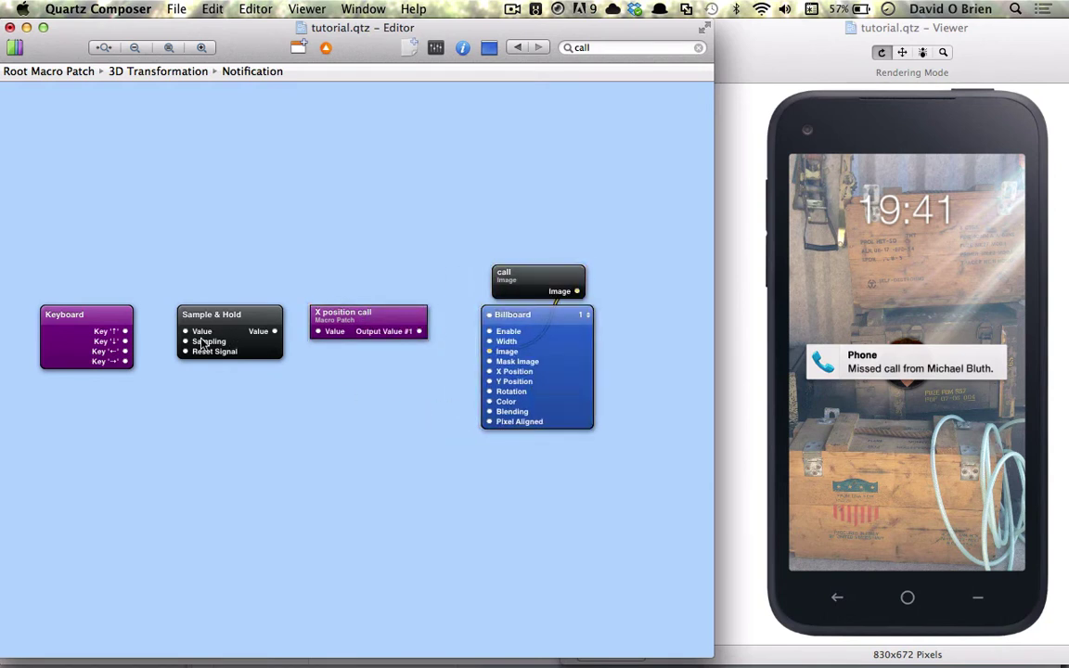
{"action": "left_click_drag", "start_coordinate": [125, 361], "coordinate": [185, 331]}
{"action": "left_click_drag", "start_coordinate": [126, 361], "coordinate": [185, 341]}
{"action": "left_click_drag", "start_coordinate": [275, 331], "coordinate": [317, 333]}
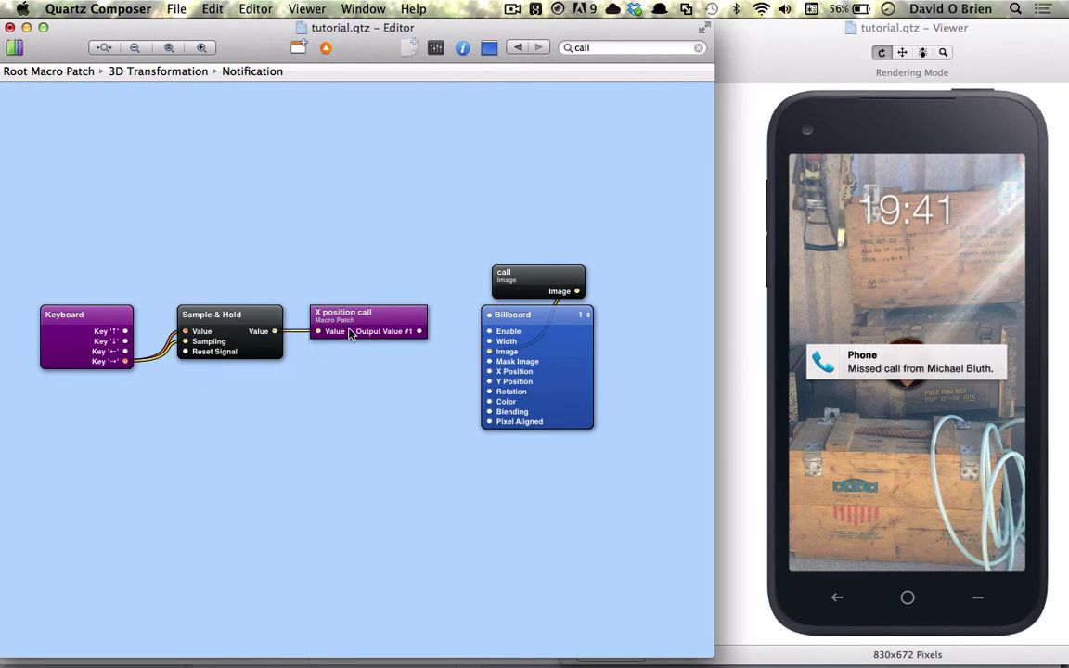
Set the Math patch's Initial Value inside X position call to -0.8, then return to Notification
{"action": "double_click", "coordinate": [351, 334]}
{"action": "left_click", "coordinate": [308, 320]}
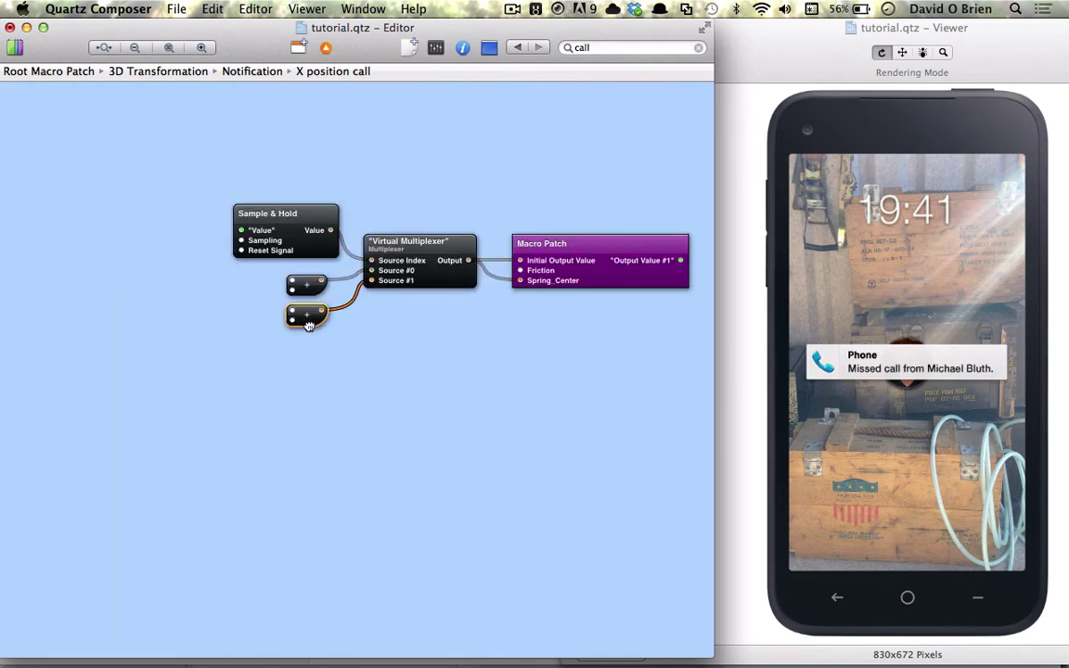
{"action": "key", "text": "super+i"}
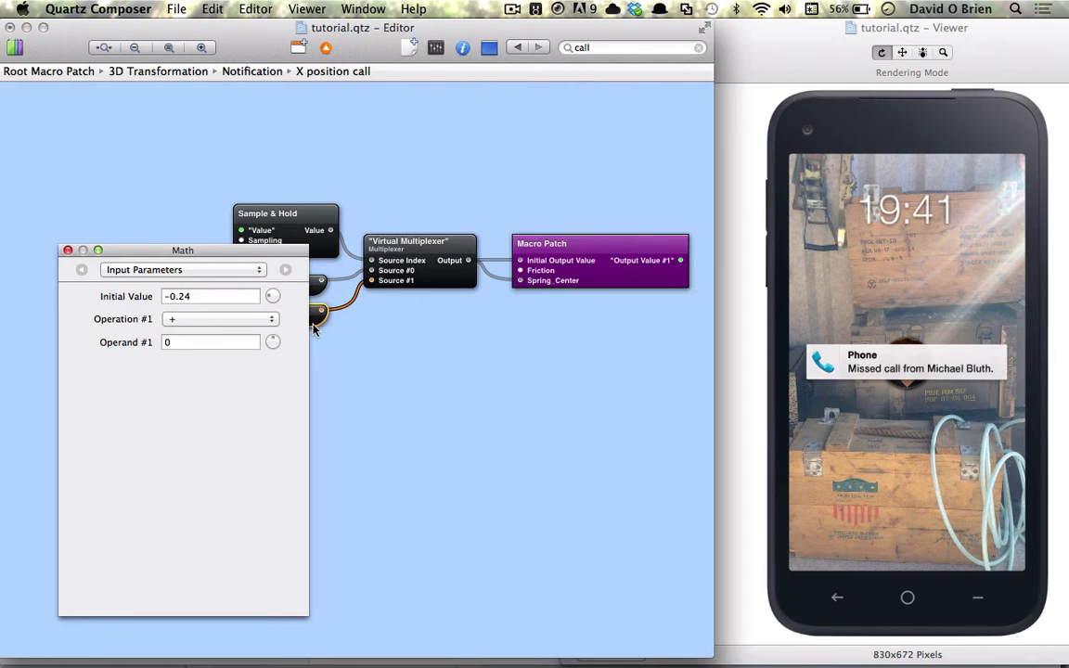
{"action": "left_click", "coordinate": [198, 297]}
{"action": "type", "text": ".8"}
{"action": "key", "text": "Return"}
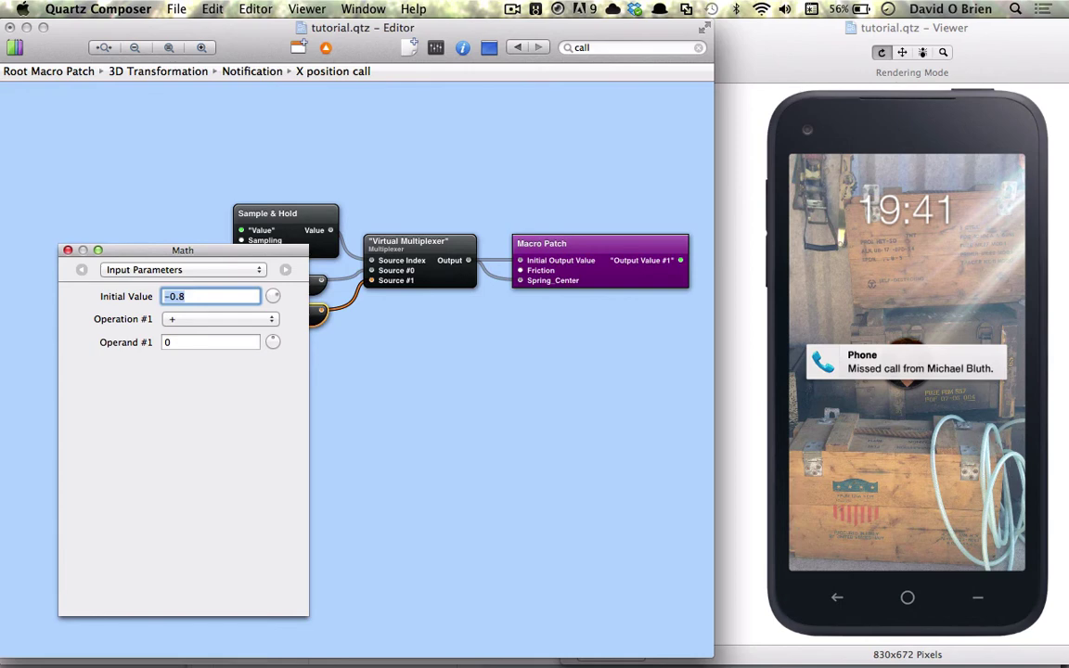
{"action": "left_click", "coordinate": [68, 250]}
{"action": "left_click", "coordinate": [325, 50]}
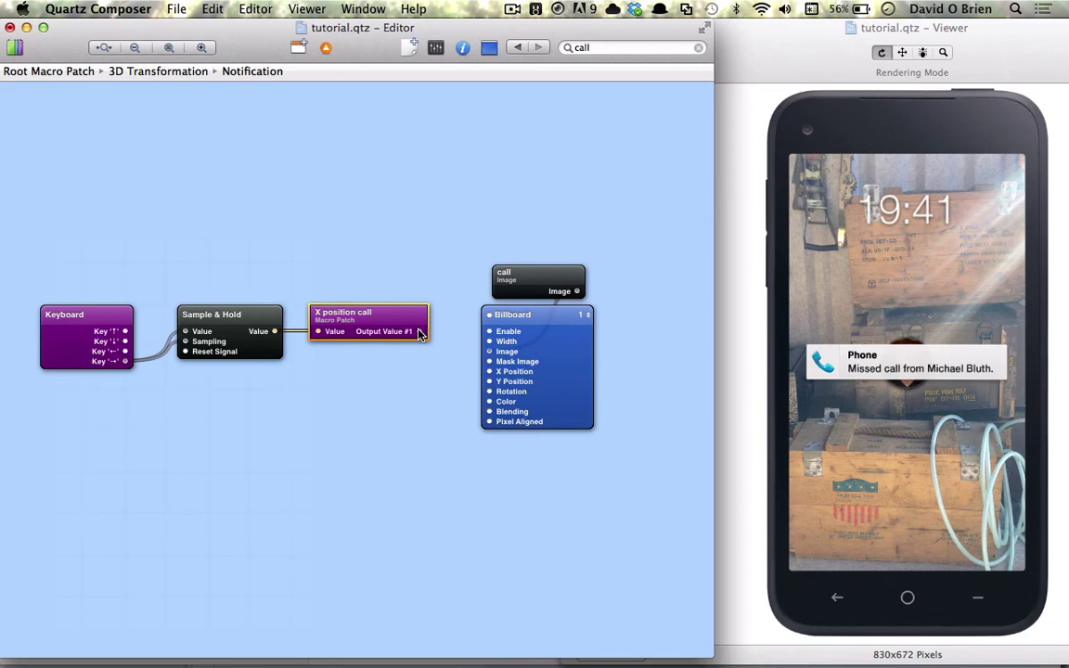
Connect X position call's output to Billboard's X Position and test the slide with the Left arrow key
{"action": "left_click_drag", "start_coordinate": [420, 332], "coordinate": [488, 372]}
{"action": "left_click", "coordinate": [787, 378]}
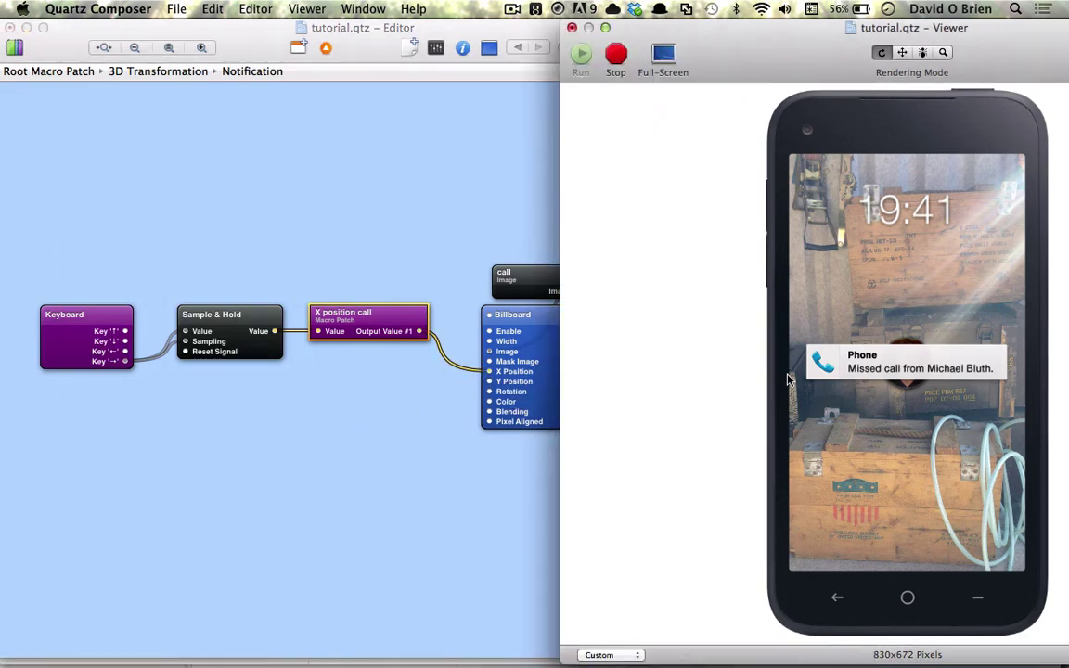
{"action": "key", "text": "Left"}
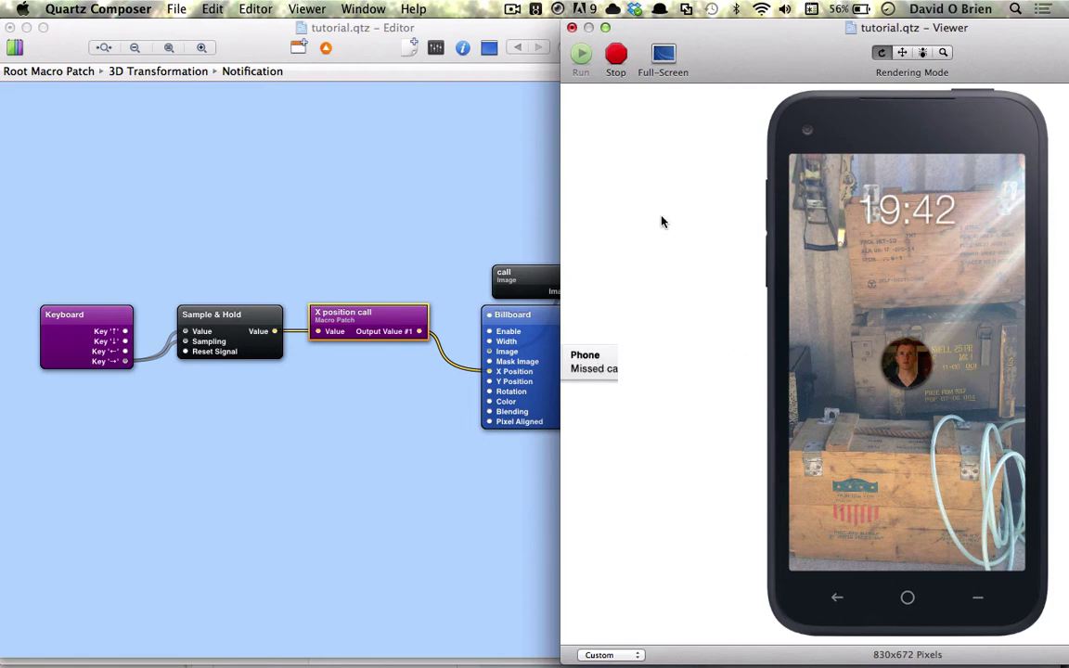
{"action": "left_click", "coordinate": [498, 130]}
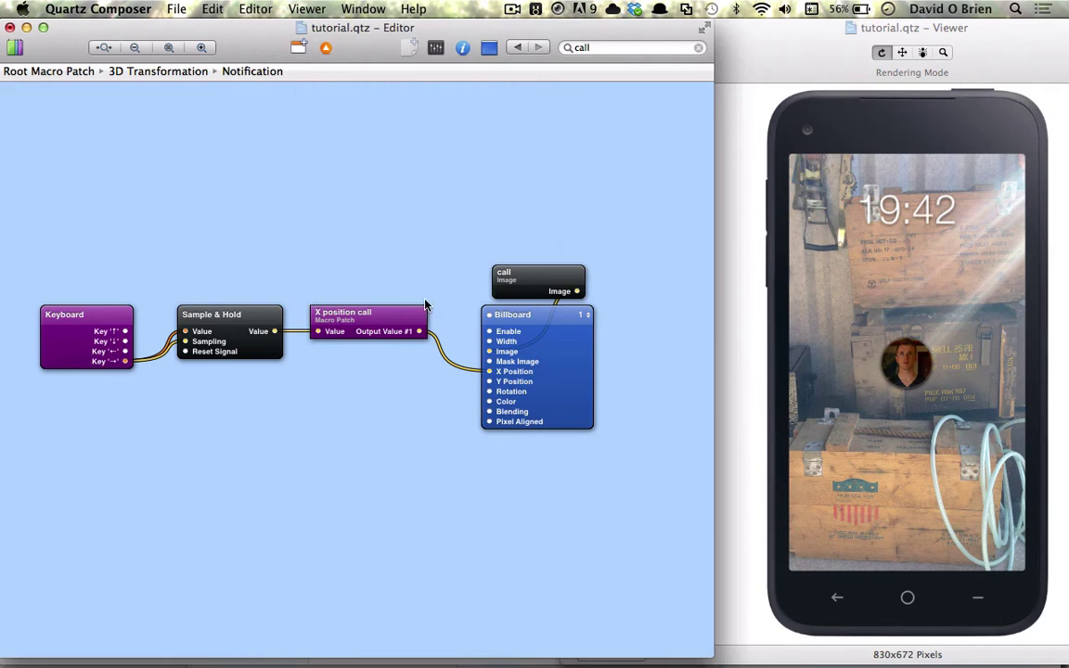
{"action": "double_click", "coordinate": [356, 336]}
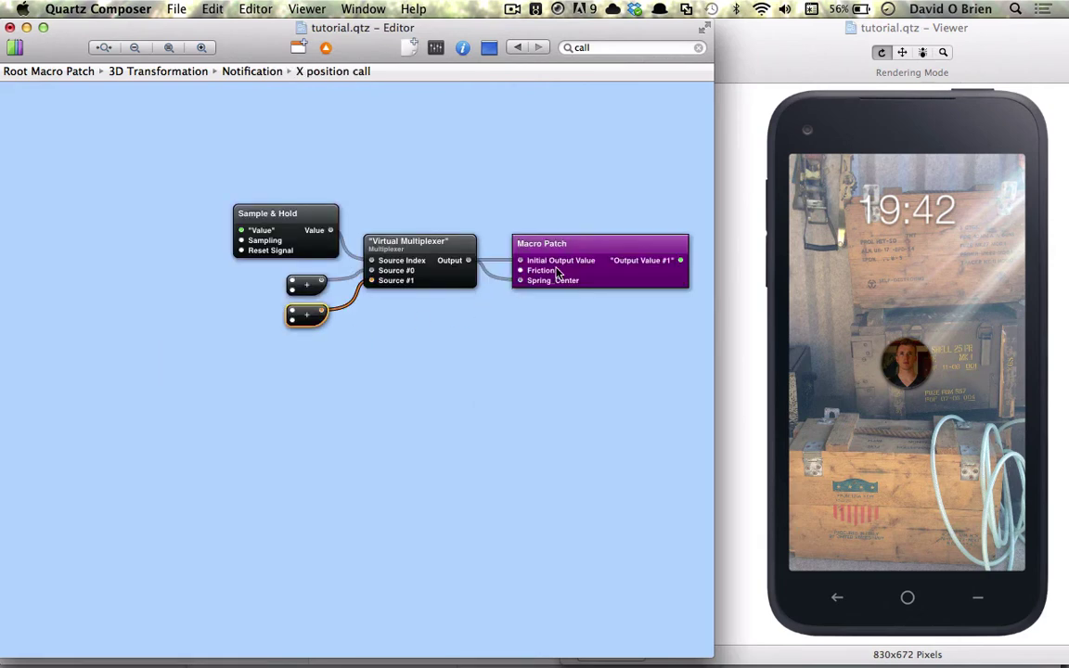
Set the Macro Patch's Friction to 12
{"action": "left_click", "coordinate": [557, 271]}
{"action": "key", "text": "super+i"}
{"action": "double_click", "coordinate": [213, 318]}
{"action": "type", "text": "12"}
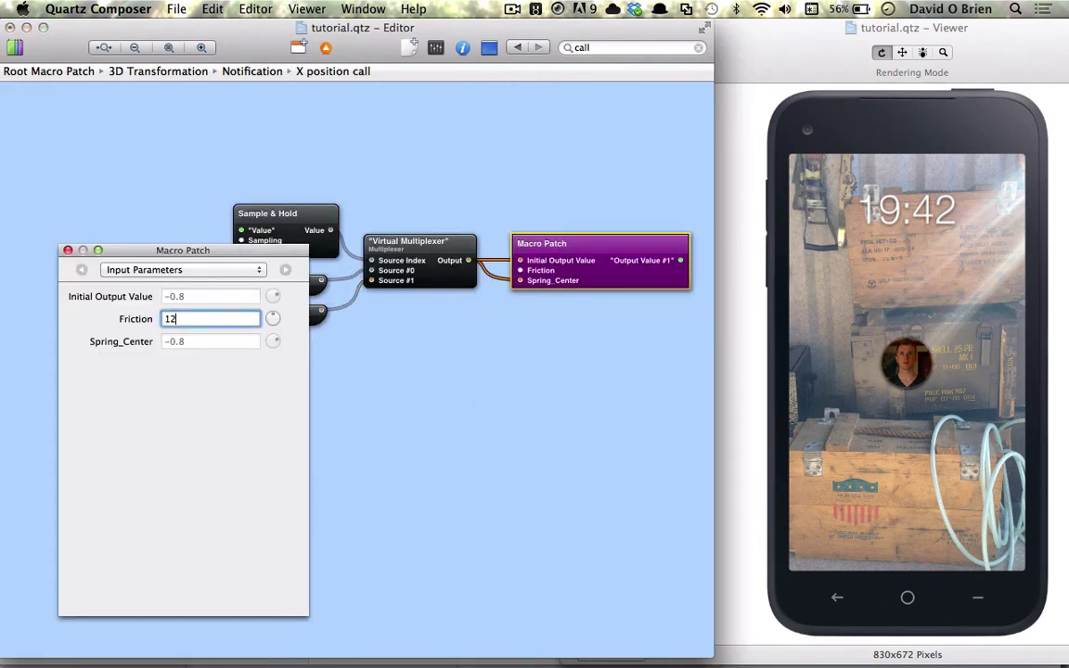
{"action": "key", "text": "Return"}
{"action": "left_click", "coordinate": [68, 250]}
Inside the Macro Patch, select the Spring's Spring_Stiffness value of 100 for replacement
{"action": "double_click", "coordinate": [596, 278]}
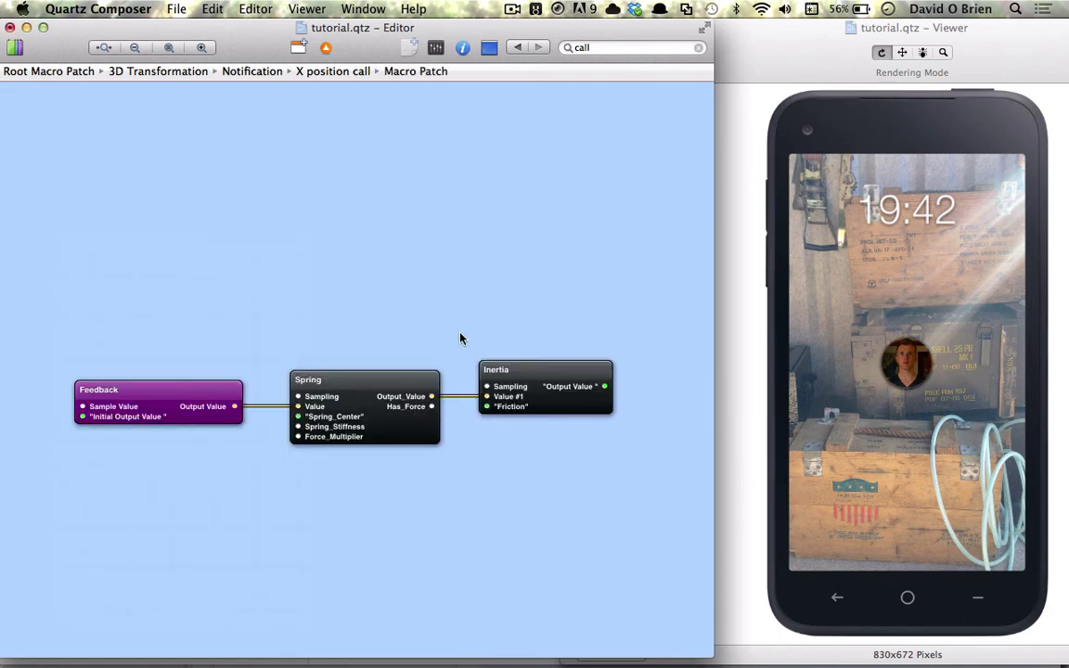
{"action": "left_click", "coordinate": [368, 413]}
{"action": "key", "text": "super+i"}
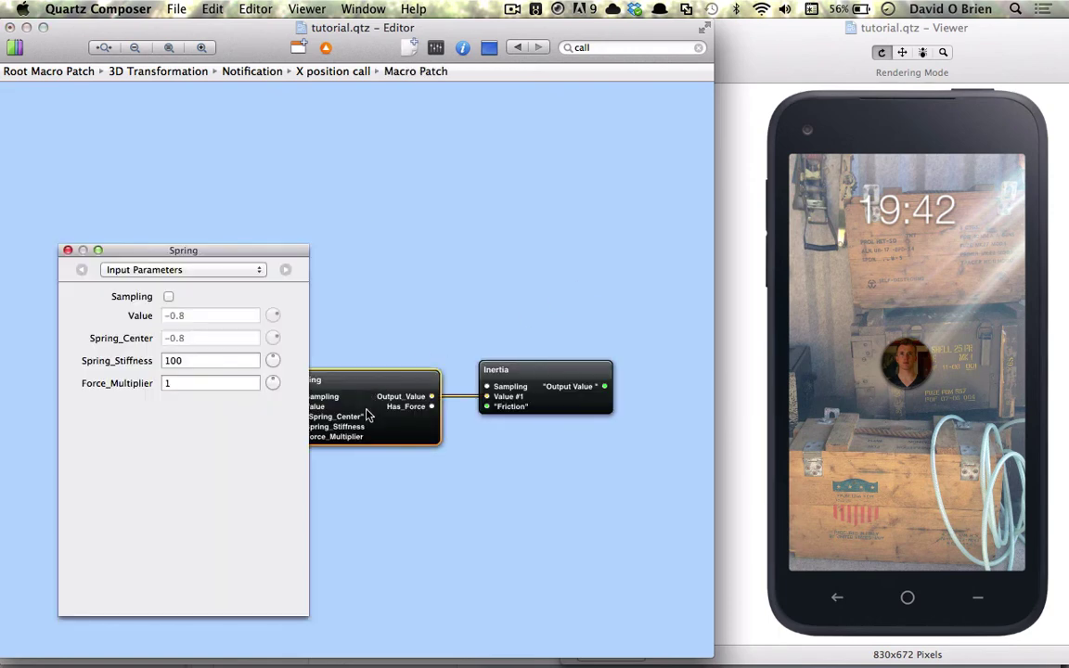
{"action": "left_click", "coordinate": [209, 360]}
{"action": "double_click", "coordinate": [209, 360]}
Enter Spring_Stiffness 50 and climb back up to the Root Macro Patch
{"action": "type", "text": "50"}
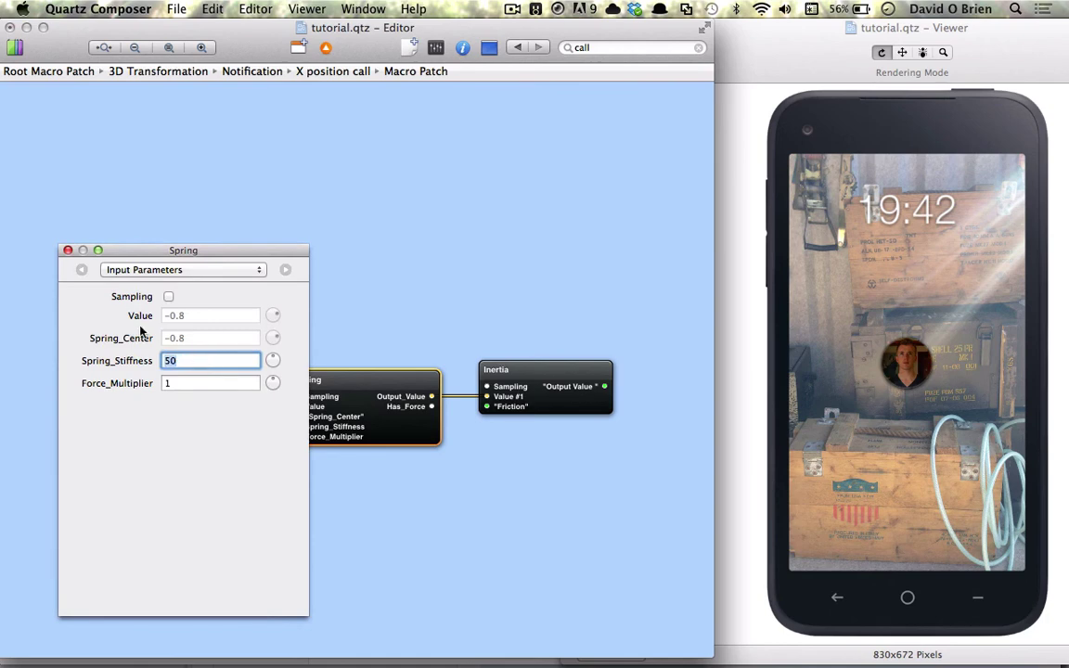
{"action": "left_click", "coordinate": [68, 251]}
{"action": "left_click", "coordinate": [326, 48]}
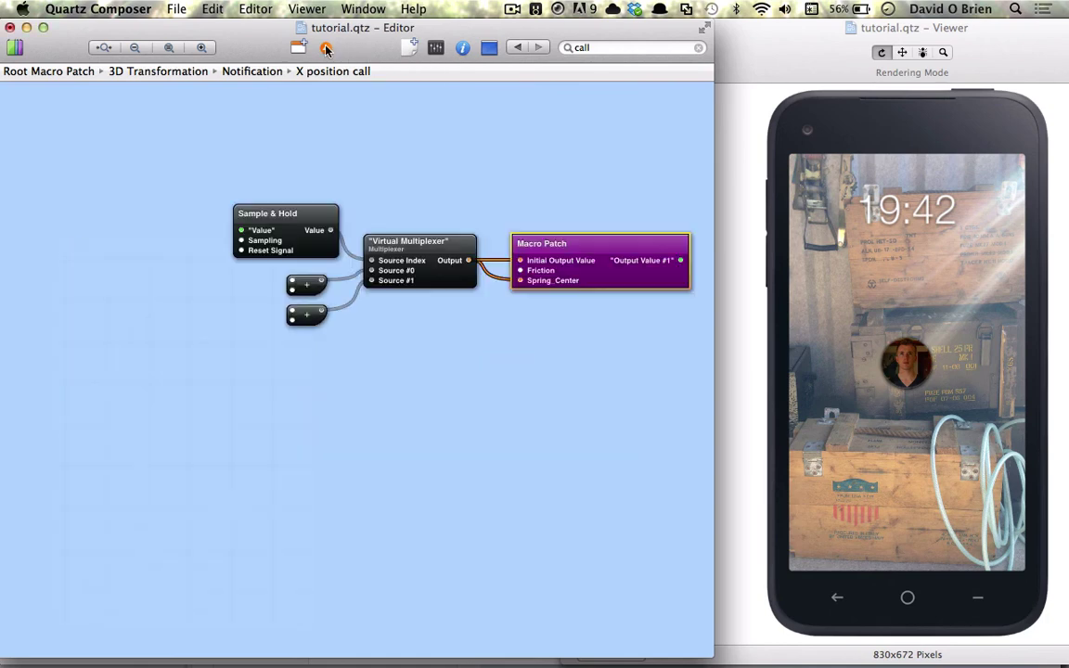
{"action": "left_click", "coordinate": [326, 48]}
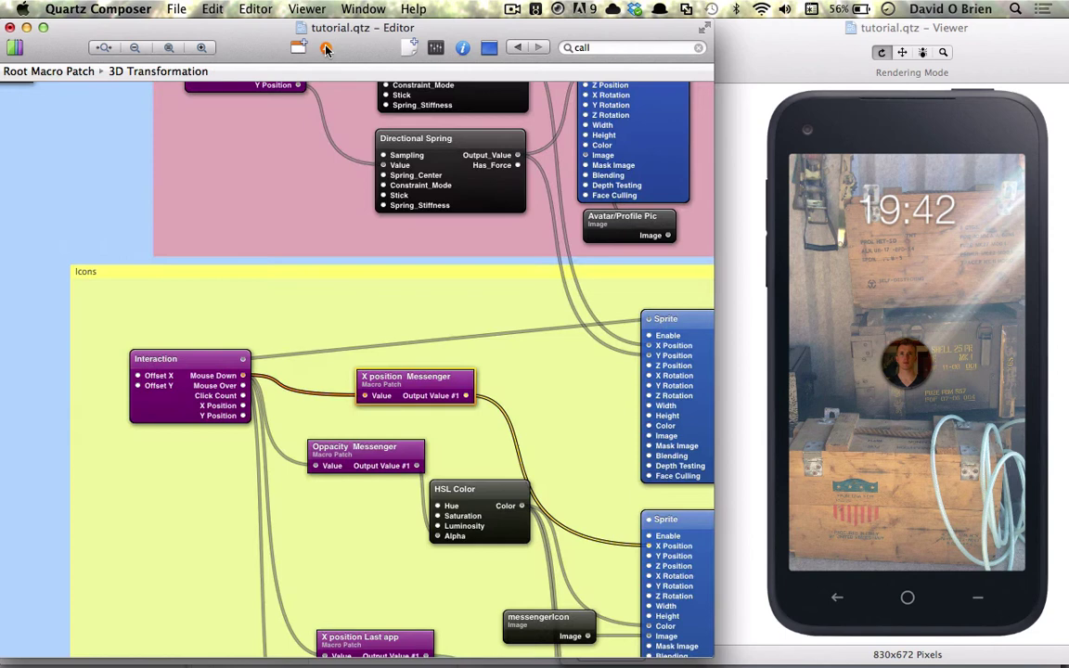
{"action": "left_click", "coordinate": [326, 48]}
Adjust the left Sprite to Width 0.6998 and X Position -0.7148
{"action": "left_click", "coordinate": [227, 288]}
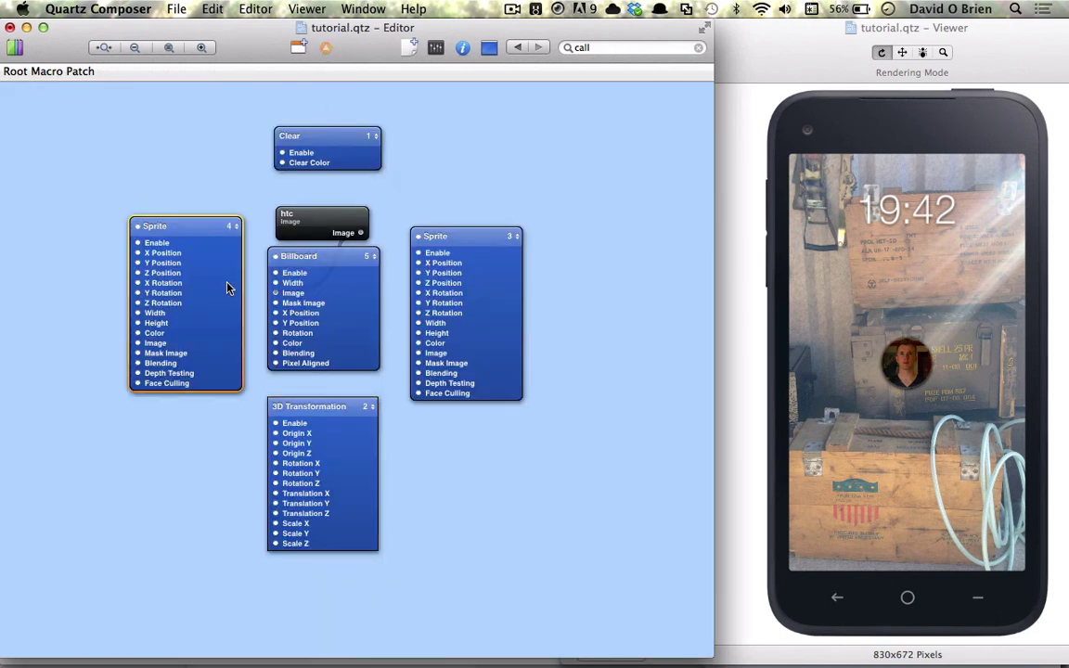
{"action": "key", "text": "super+i"}
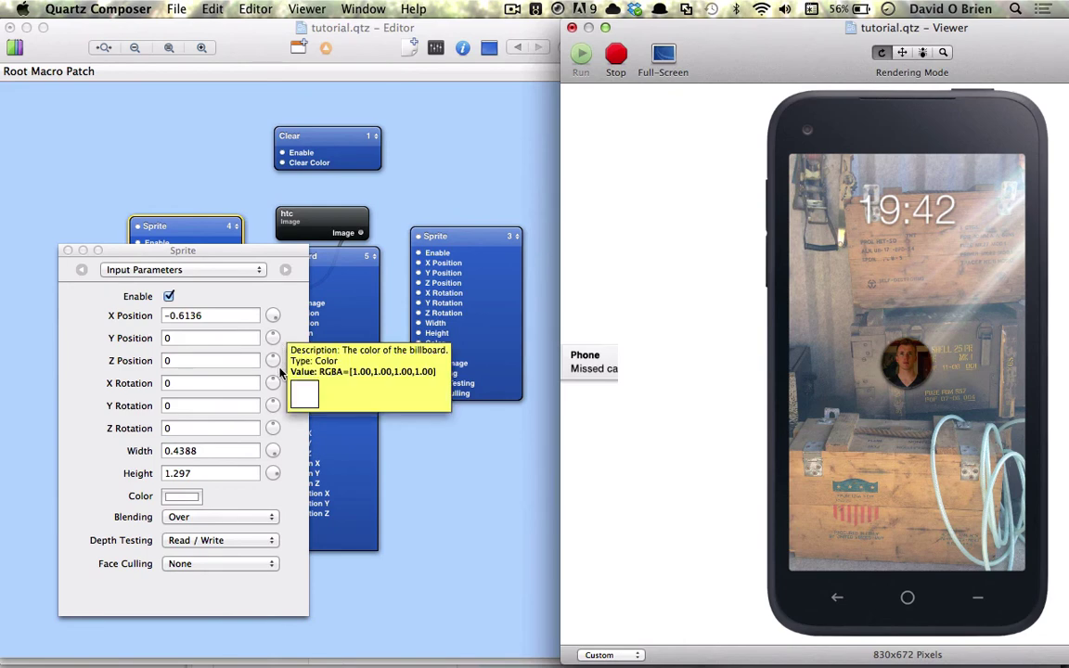
{"action": "left_click_drag", "start_coordinate": [275, 455], "coordinate": [197, 477]}
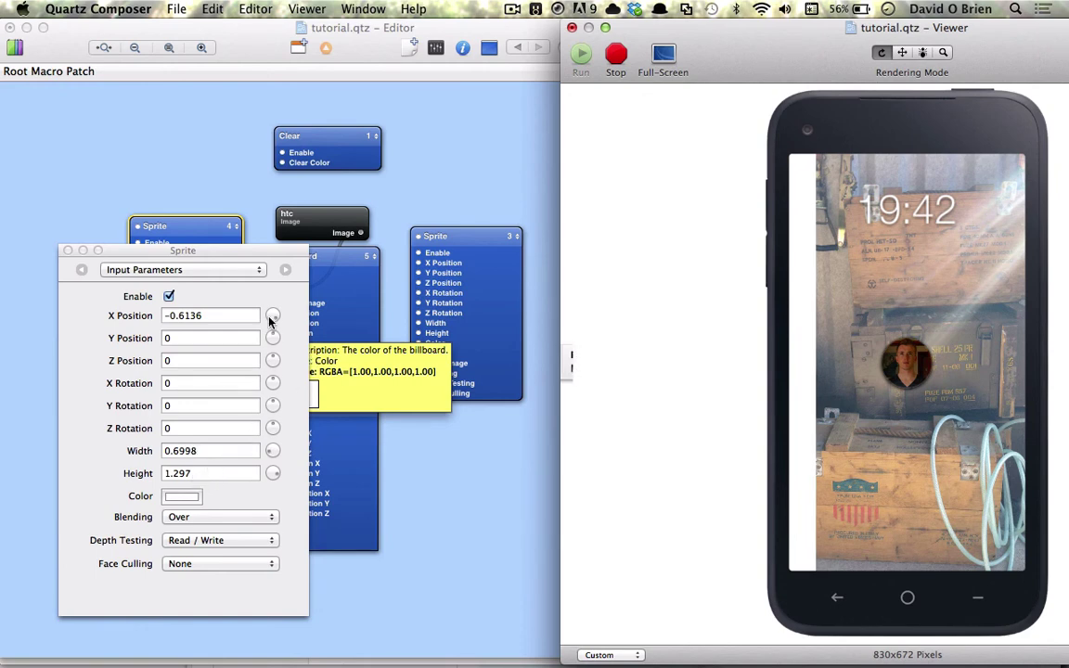
{"action": "left_click_drag", "start_coordinate": [271, 315], "coordinate": [364, 340]}
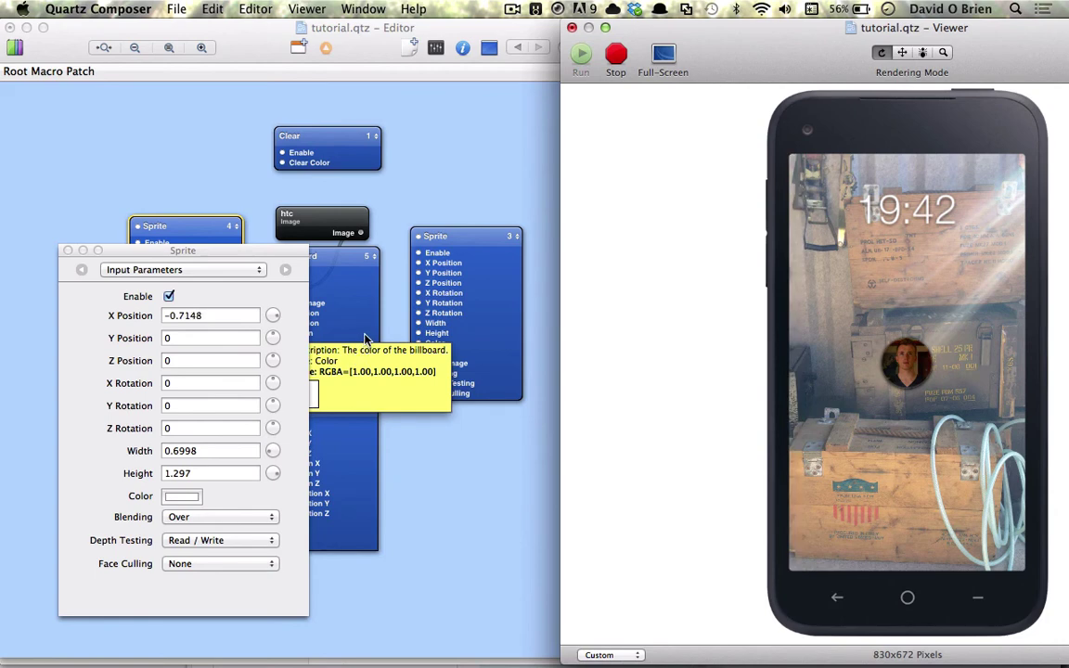
{"action": "left_click", "coordinate": [67, 250]}
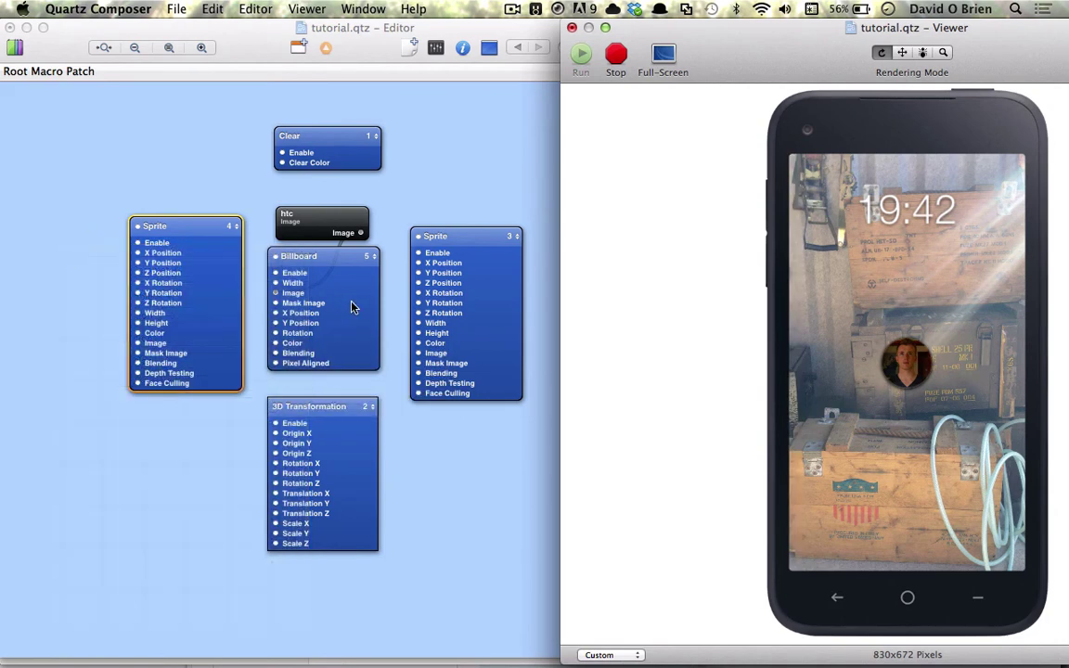
Restart the Viewer and test dismissing the missed-call notification
{"action": "double_click", "coordinate": [336, 470]}
{"action": "left_click", "coordinate": [767, 386]}
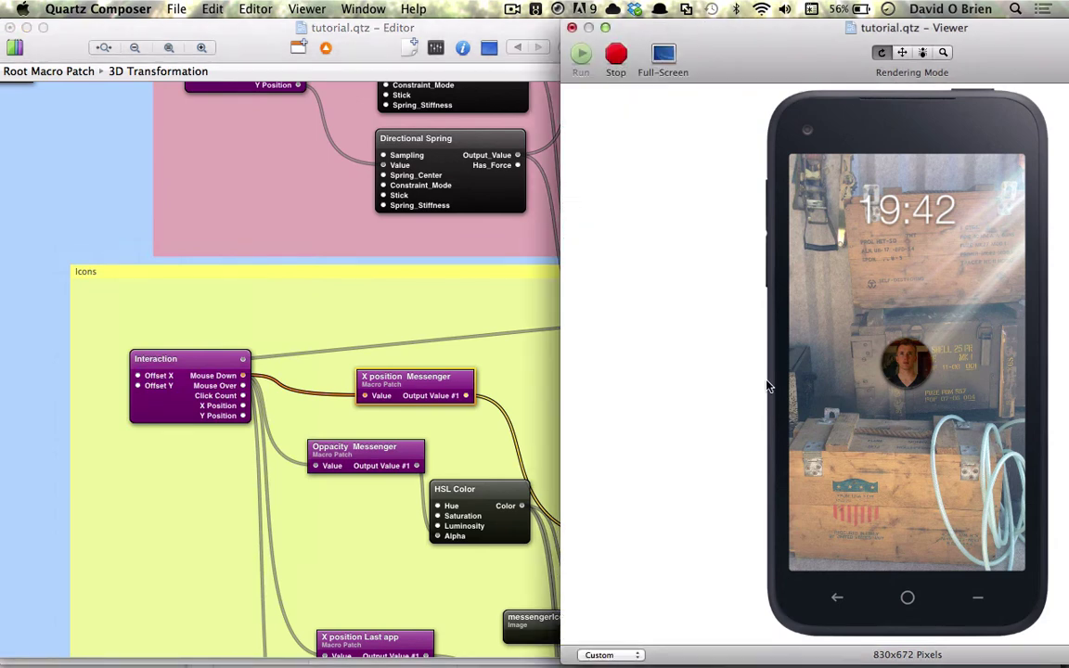
{"action": "key", "text": "super+r"}
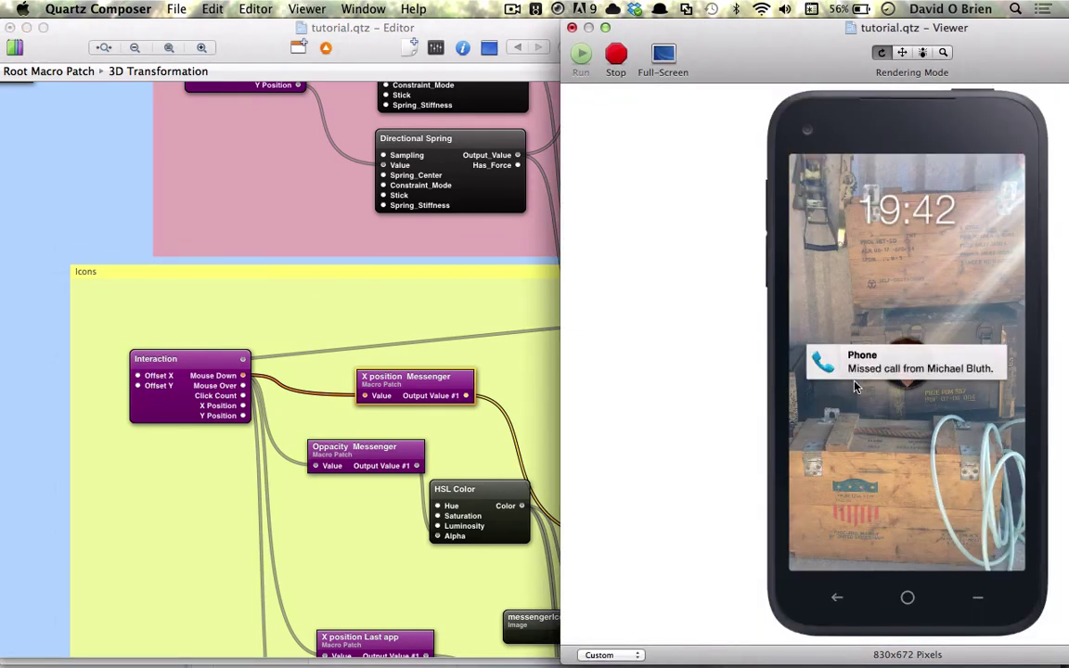
{"action": "left_click", "coordinate": [856, 387]}
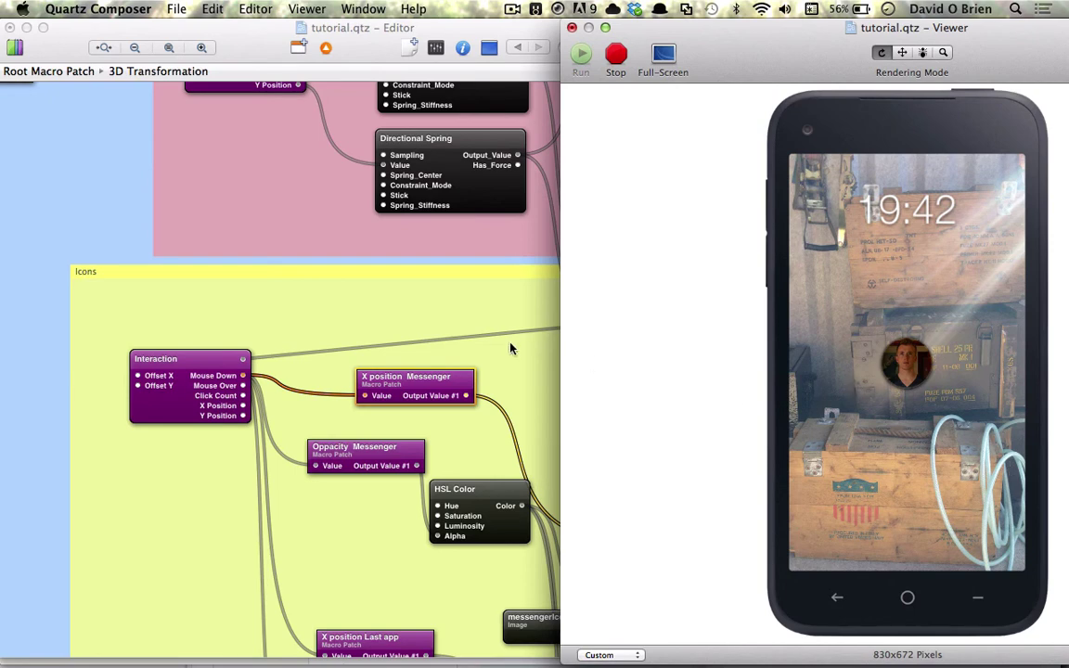
{"action": "left_click", "coordinate": [438, 331]}
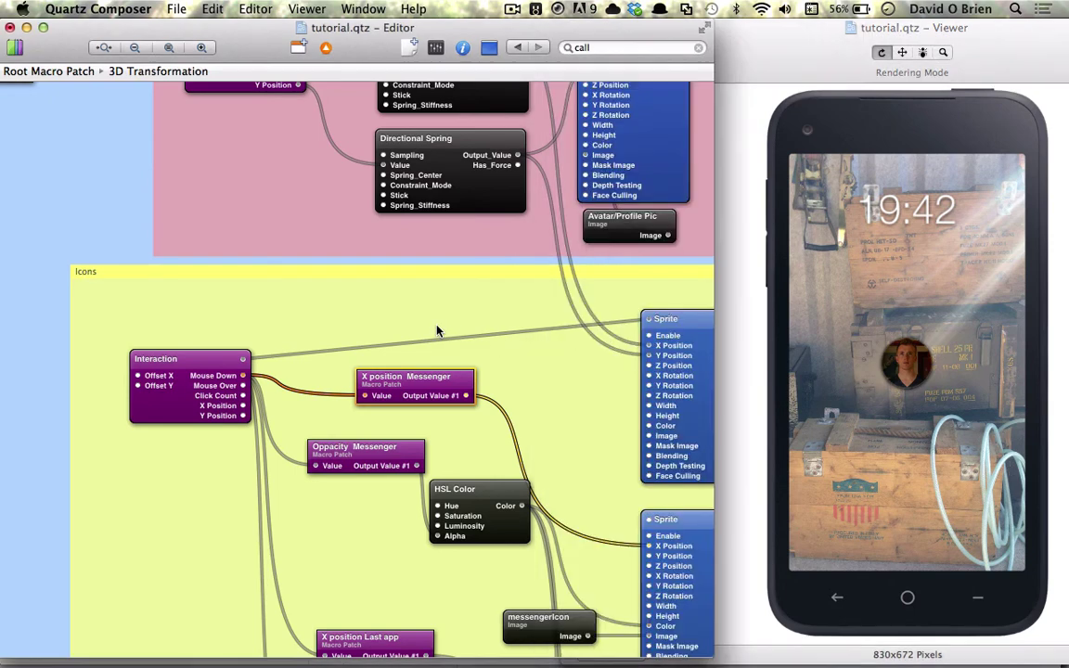
Search 'cal', navigate to the Spring inside X position call, and set Spring_Stiffness to 70
{"action": "type", "text": "cal"}
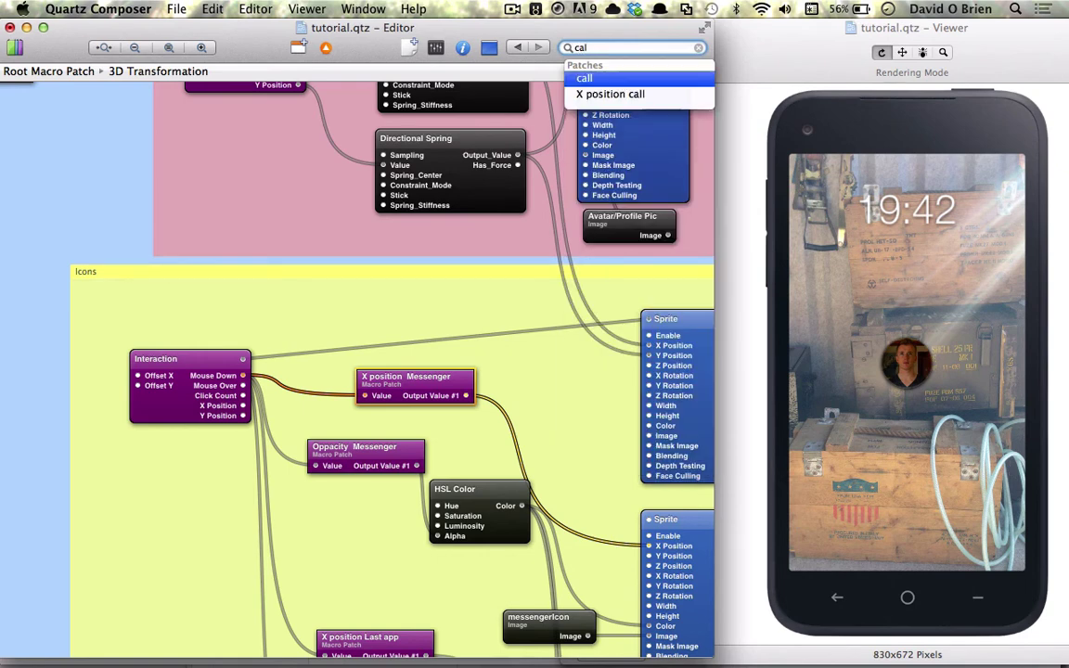
{"action": "key", "text": "Return"}
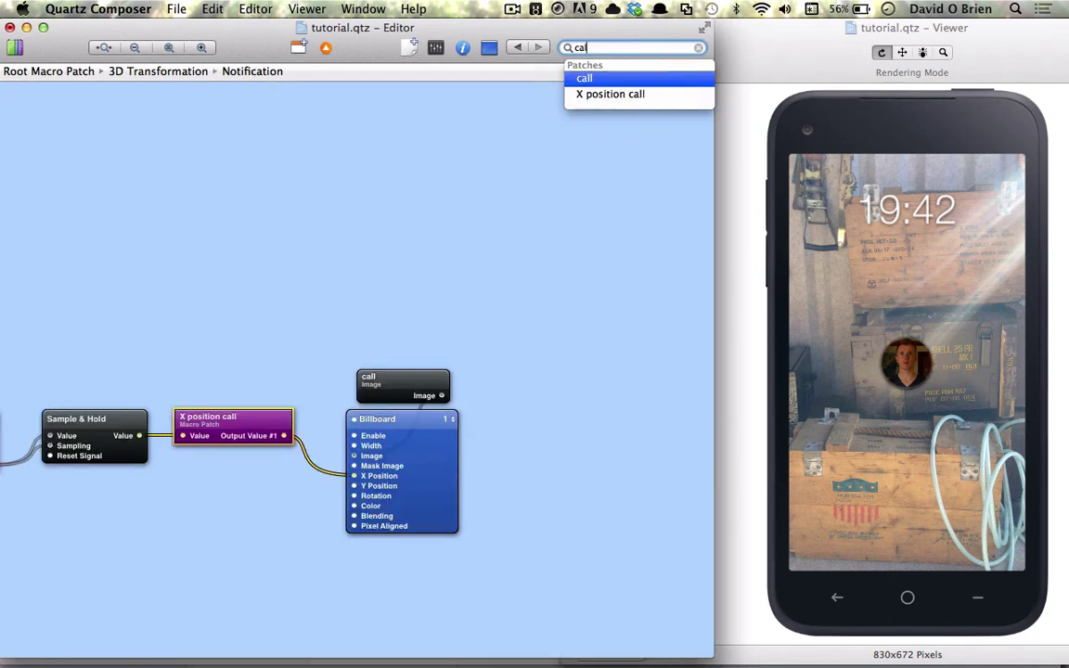
{"action": "scroll", "coordinate": [288, 260], "scroll_direction": "left", "scroll_amount": 5}
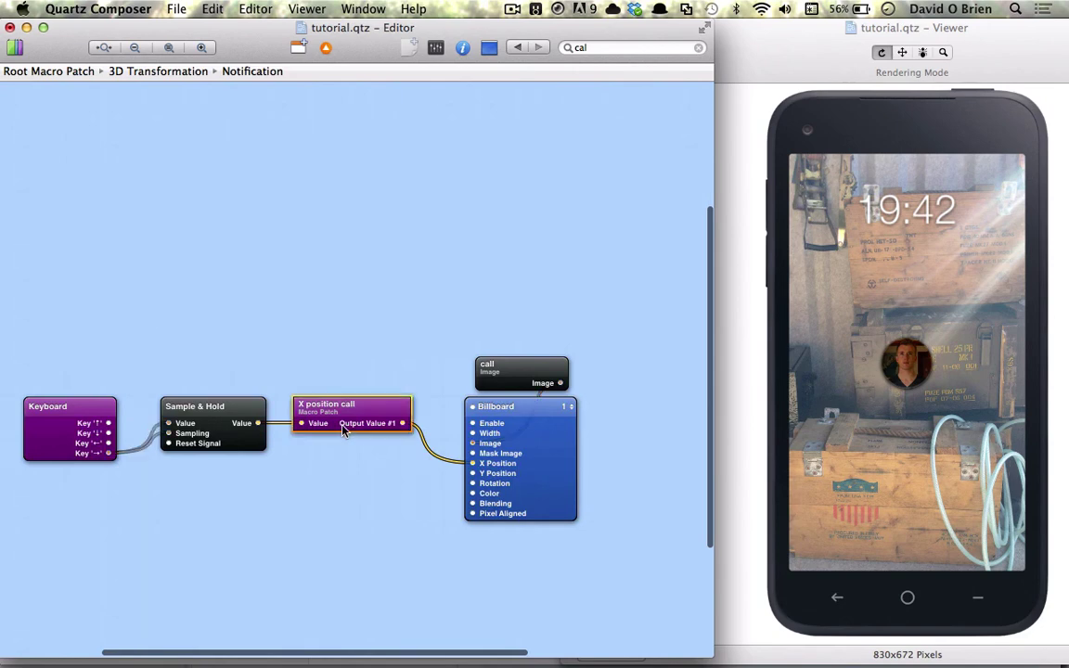
{"action": "double_click", "coordinate": [344, 427]}
{"action": "double_click", "coordinate": [594, 273]}
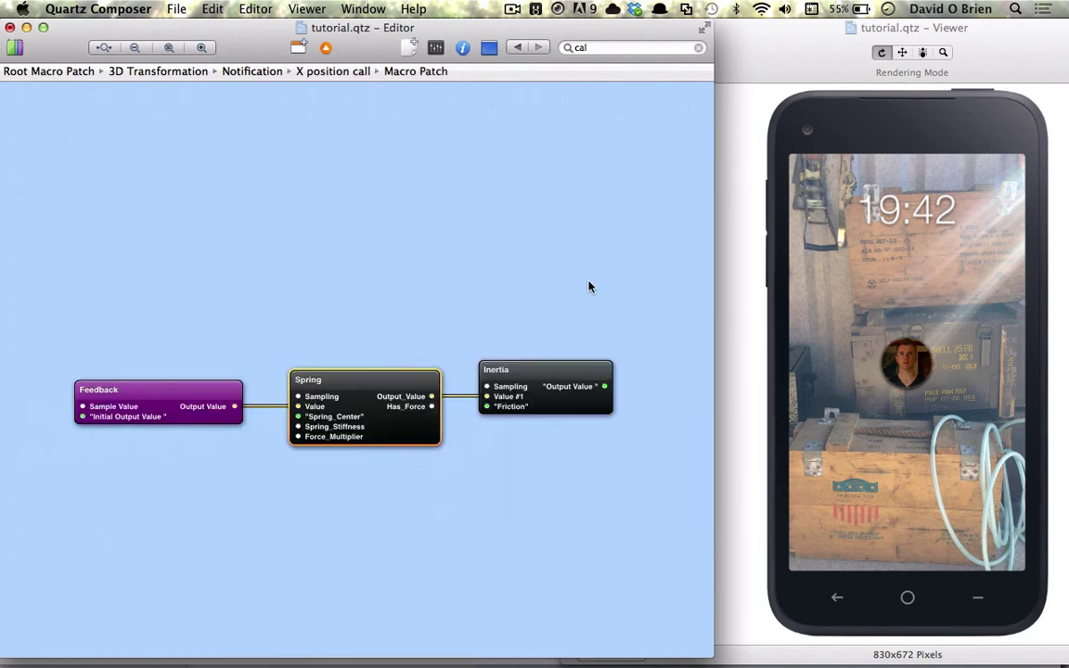
{"action": "left_click", "coordinate": [394, 425]}
{"action": "key", "text": "super+i"}
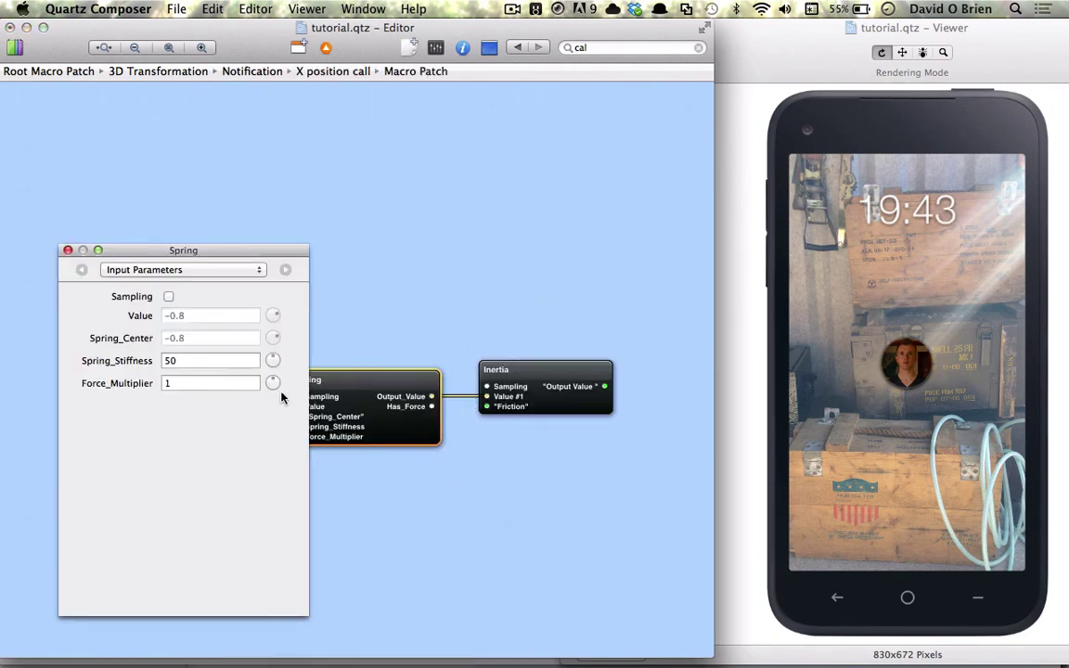
{"action": "double_click", "coordinate": [196, 360]}
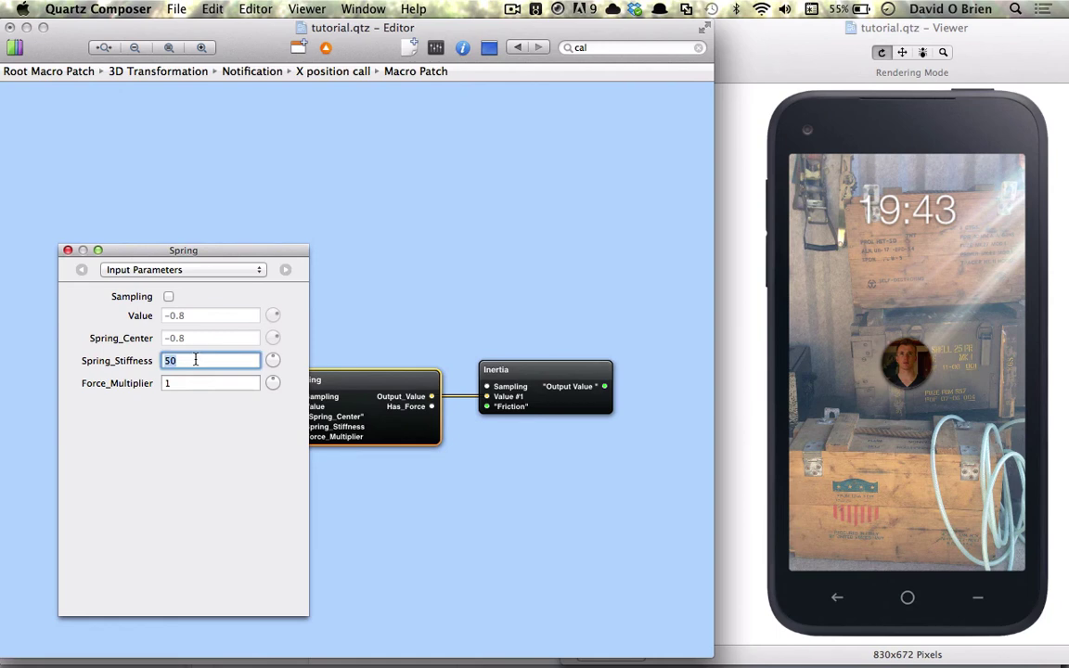
{"action": "type", "text": "70"}
{"action": "key", "text": "Return"}
{"action": "left_click", "coordinate": [68, 250]}
Preview the stiffer spring animation and return to the X position call graph
{"action": "left_click", "coordinate": [823, 285]}
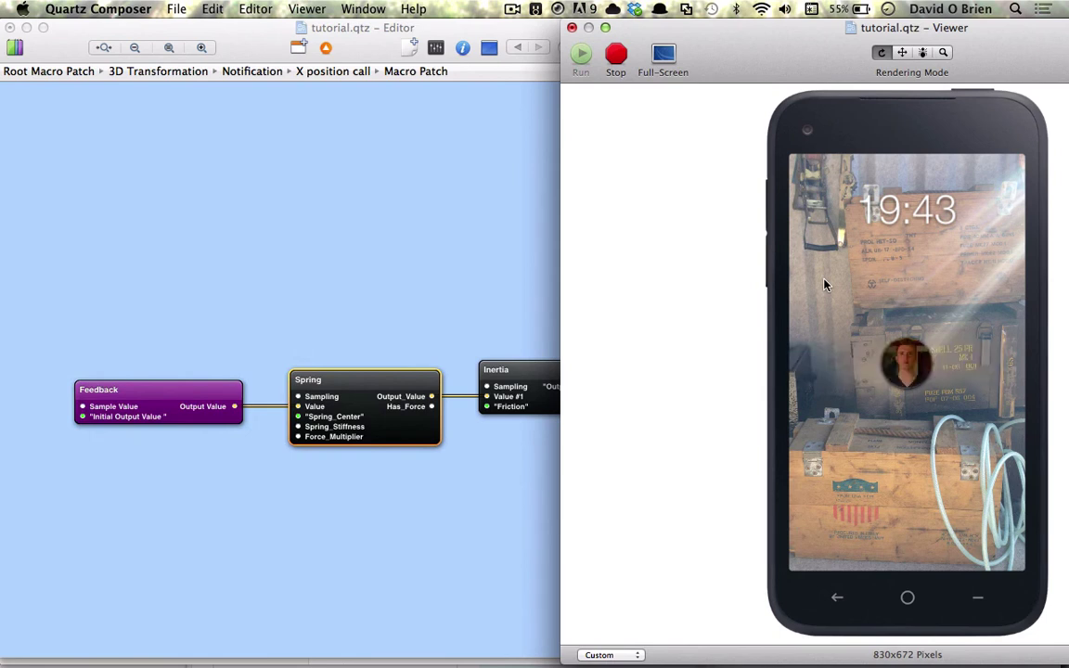
{"action": "left_click", "coordinate": [413, 238]}
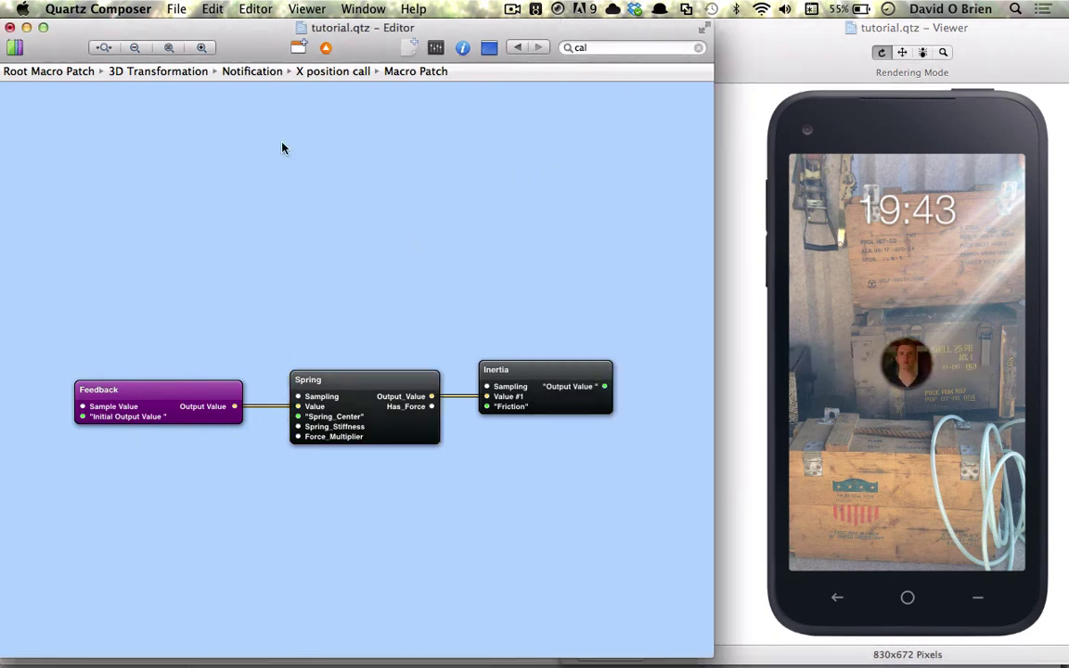
{"action": "left_click", "coordinate": [326, 47]}
Duplicate the Sample & Hold and X position call pair and wire the arrow key into the copy
{"action": "scroll", "coordinate": [408, 259], "scroll_direction": "right", "scroll_amount": 3}
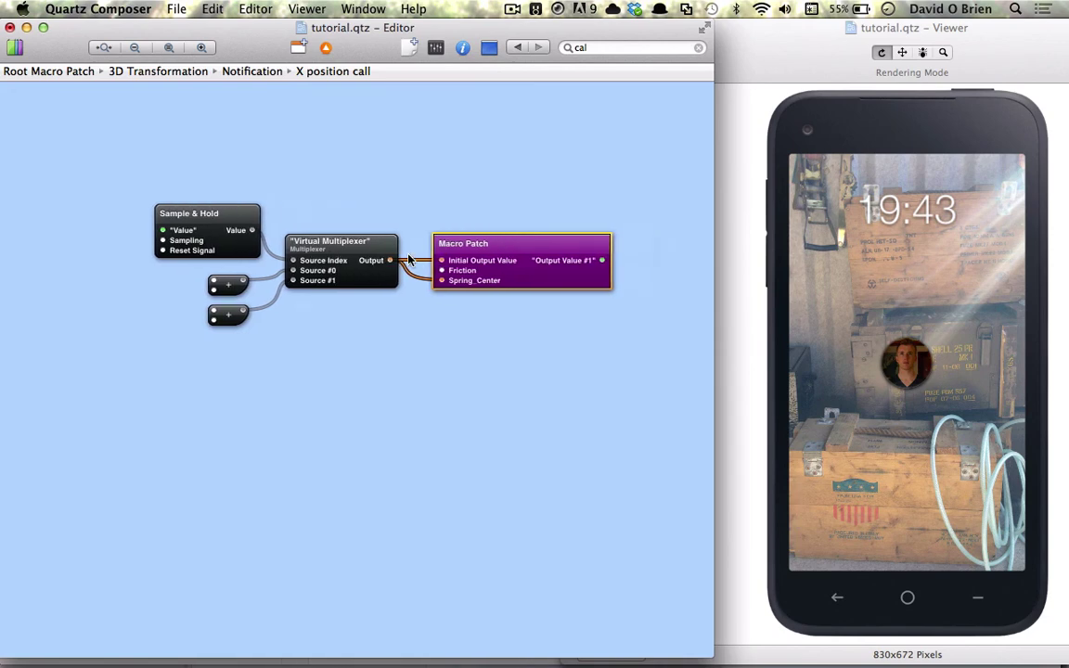
{"action": "left_click", "coordinate": [326, 48]}
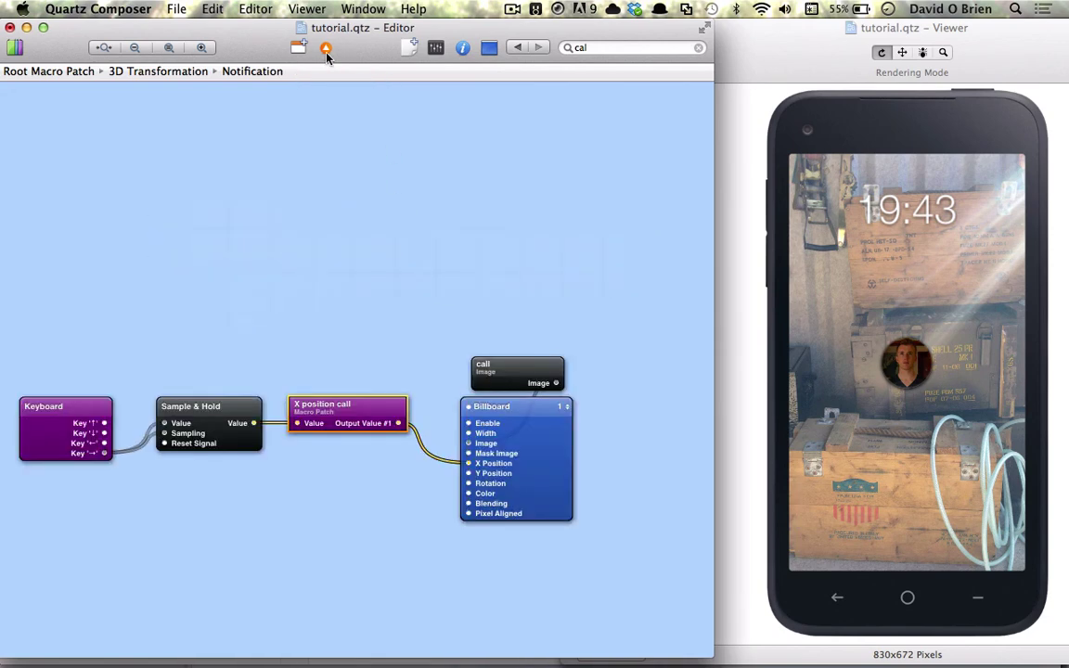
{"action": "scroll", "coordinate": [408, 372], "scroll_direction": "down", "scroll_amount": 3}
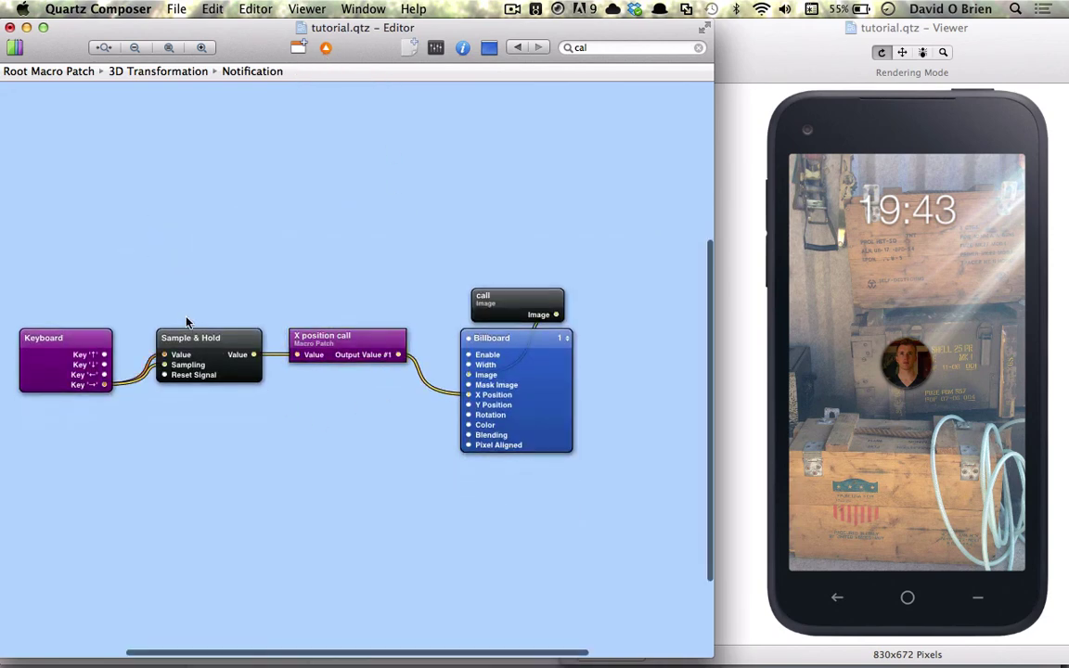
{"action": "left_click_drag", "start_coordinate": [162, 288], "coordinate": [343, 459]}
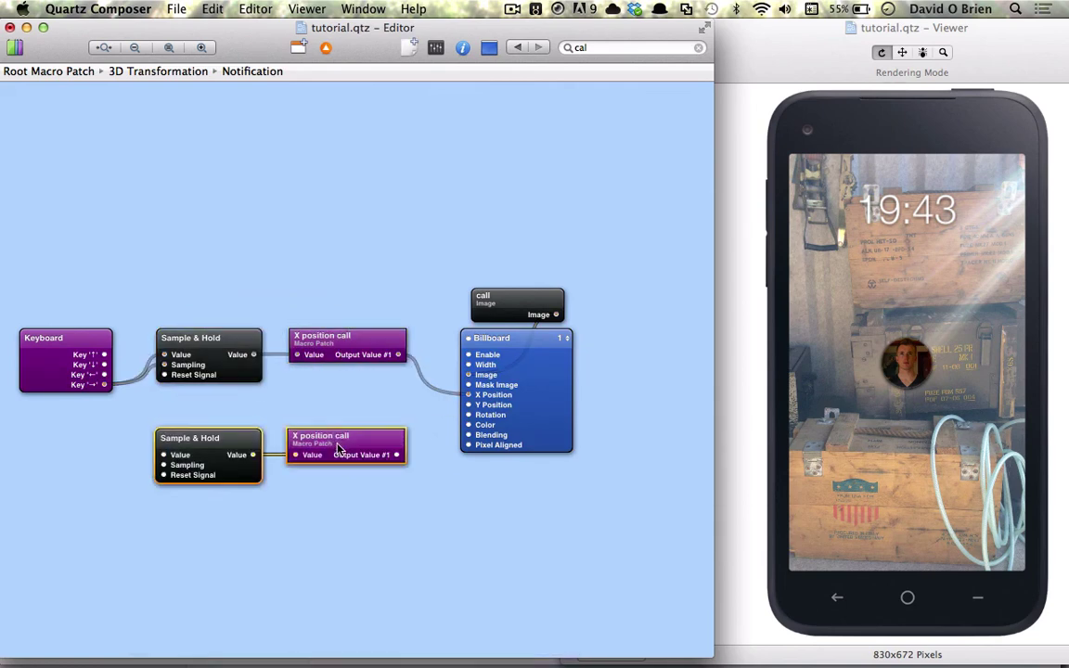
{"action": "left_click", "coordinate": [306, 408]}
{"action": "left_click_drag", "start_coordinate": [104, 373], "coordinate": [145, 437]}
{"action": "left_click_drag", "start_coordinate": [104, 374], "coordinate": [162, 466]}
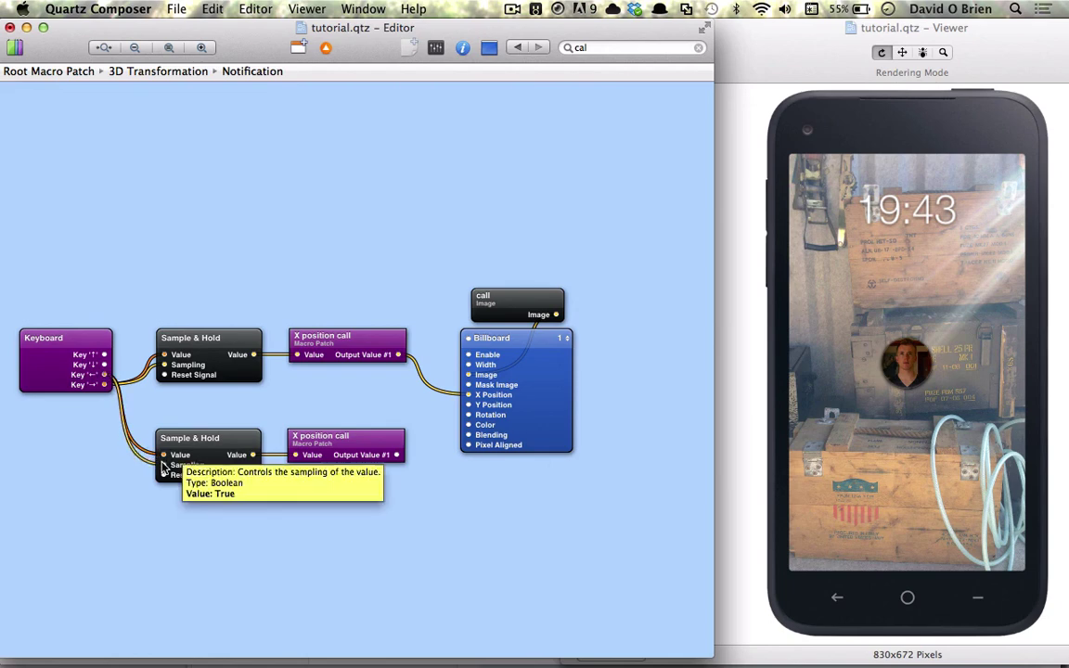
Set the copy's Math Initial Value to 0.59 and connect its output to the Billboard
{"action": "left_click", "coordinate": [375, 460]}
{"action": "double_click", "coordinate": [376, 459]}
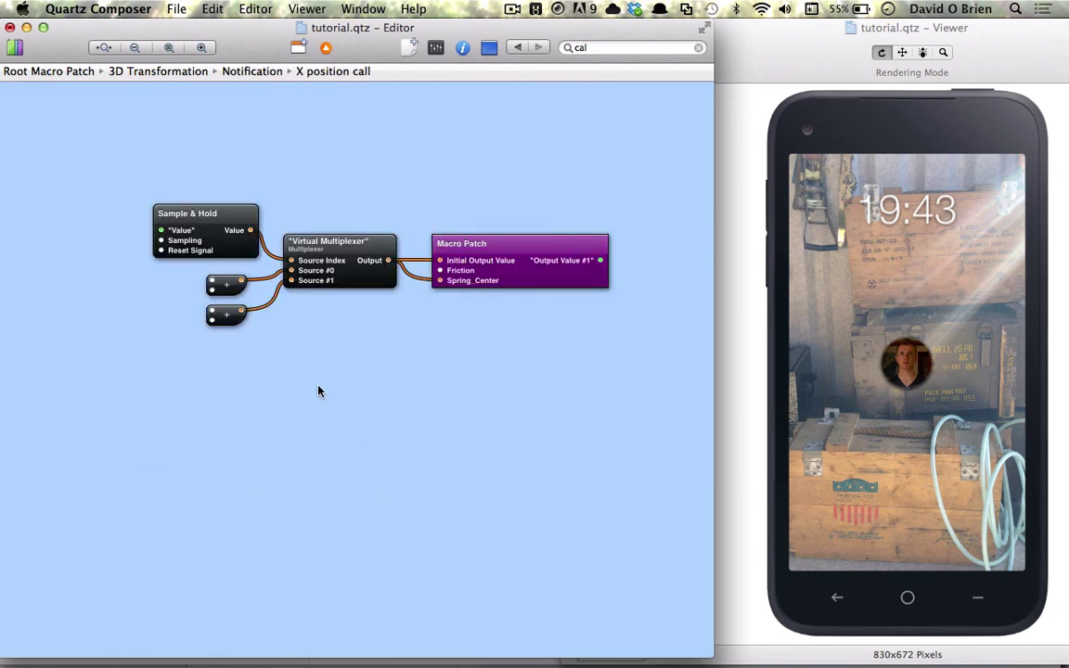
{"action": "left_click", "coordinate": [228, 318]}
{"action": "key", "text": "super+i"}
{"action": "left_click", "coordinate": [202, 297]}
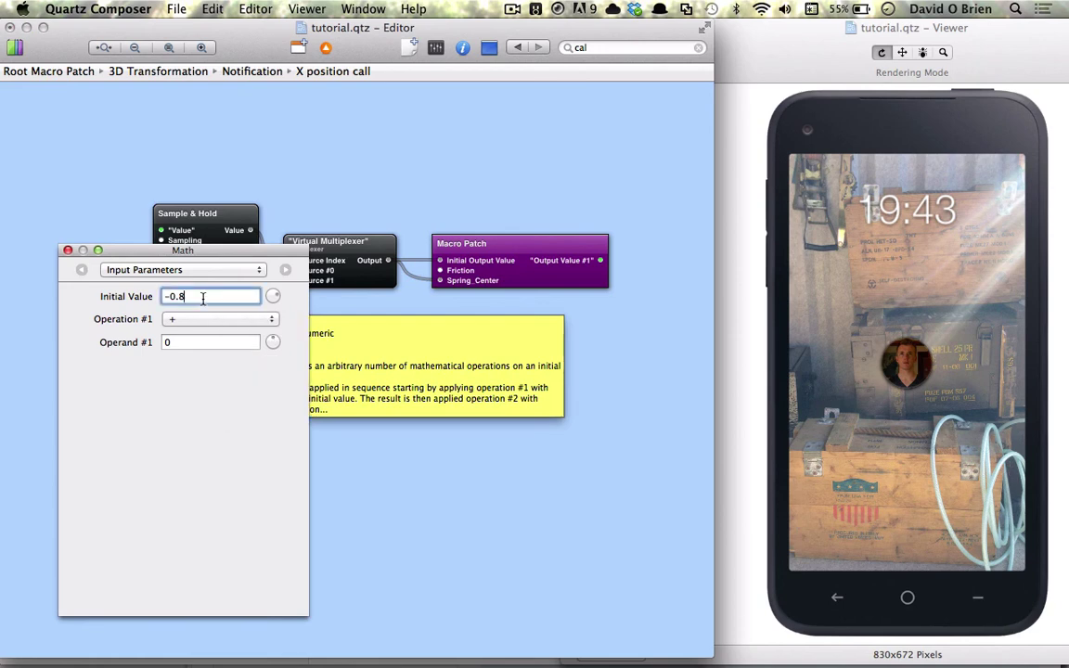
{"action": "key", "text": "super+a"}
{"action": "key", "text": "BackSpace"}
{"action": "type", "text": "0.59"}
{"action": "key", "text": "Return"}
{"action": "left_click", "coordinate": [68, 249]}
{"action": "left_click", "coordinate": [326, 48]}
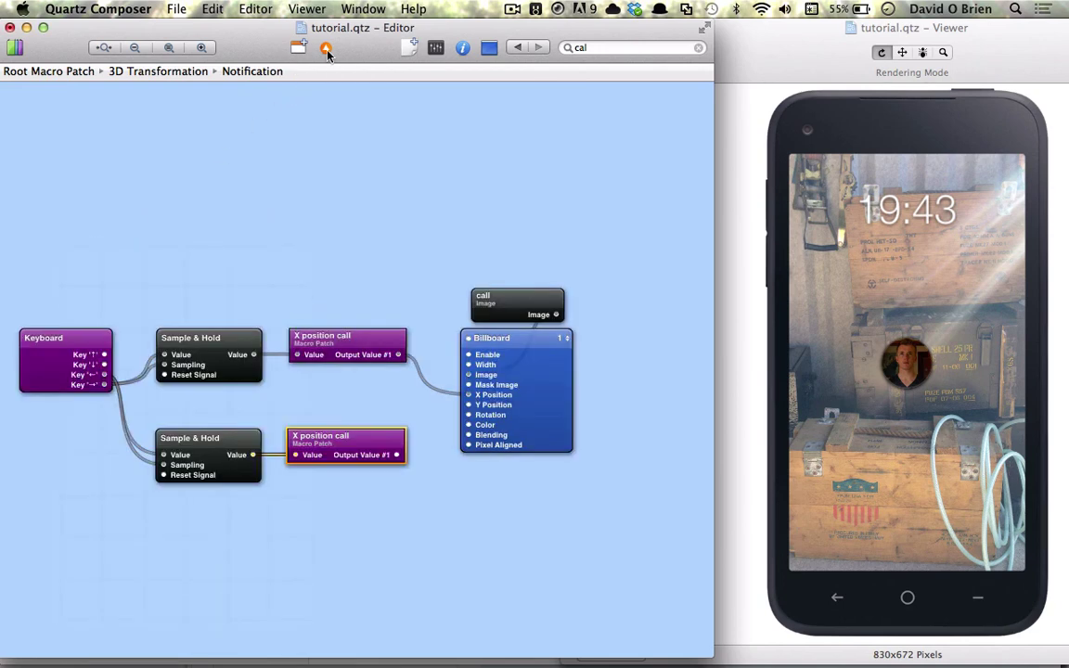
{"action": "left_click_drag", "start_coordinate": [396, 455], "coordinate": [469, 366]}
Wire the copy's output to the Billboard, set the lower X position spring's Friction to 8, and preview it
{"action": "left_click", "coordinate": [836, 352]}
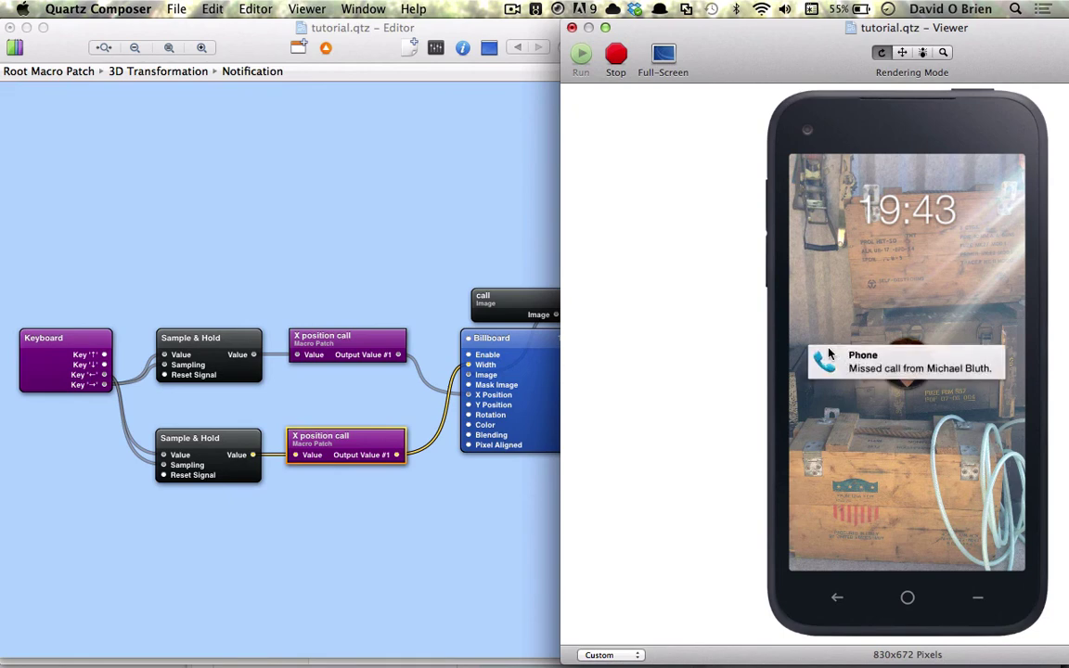
{"action": "double_click", "coordinate": [351, 454]}
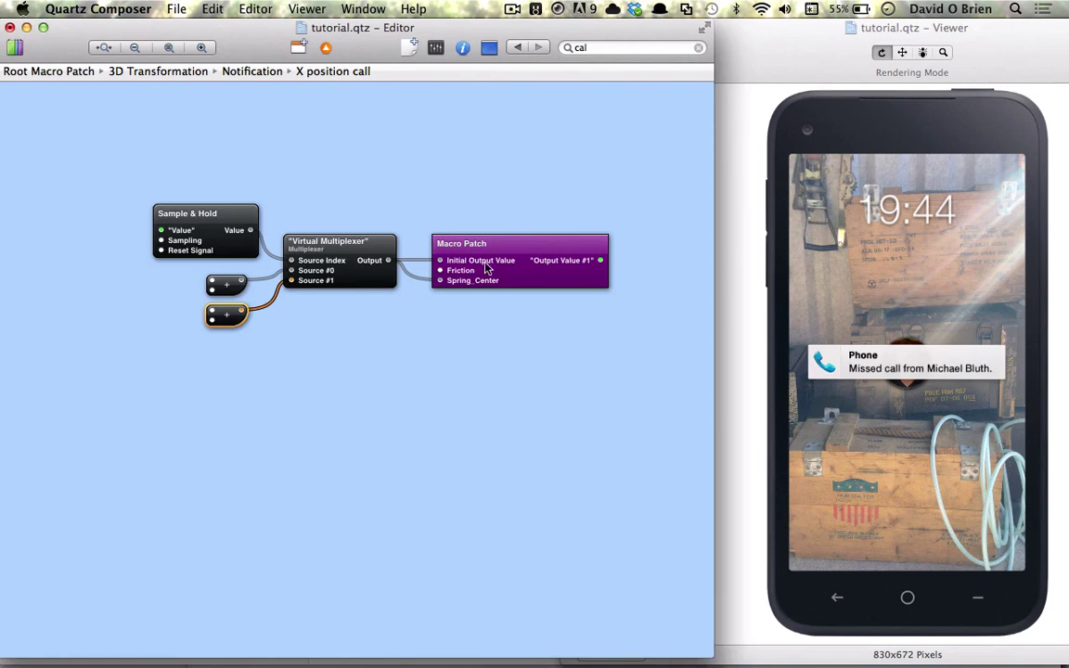
{"action": "left_click", "coordinate": [453, 240]}
{"action": "key", "text": "super+i"}
{"action": "double_click", "coordinate": [204, 318]}
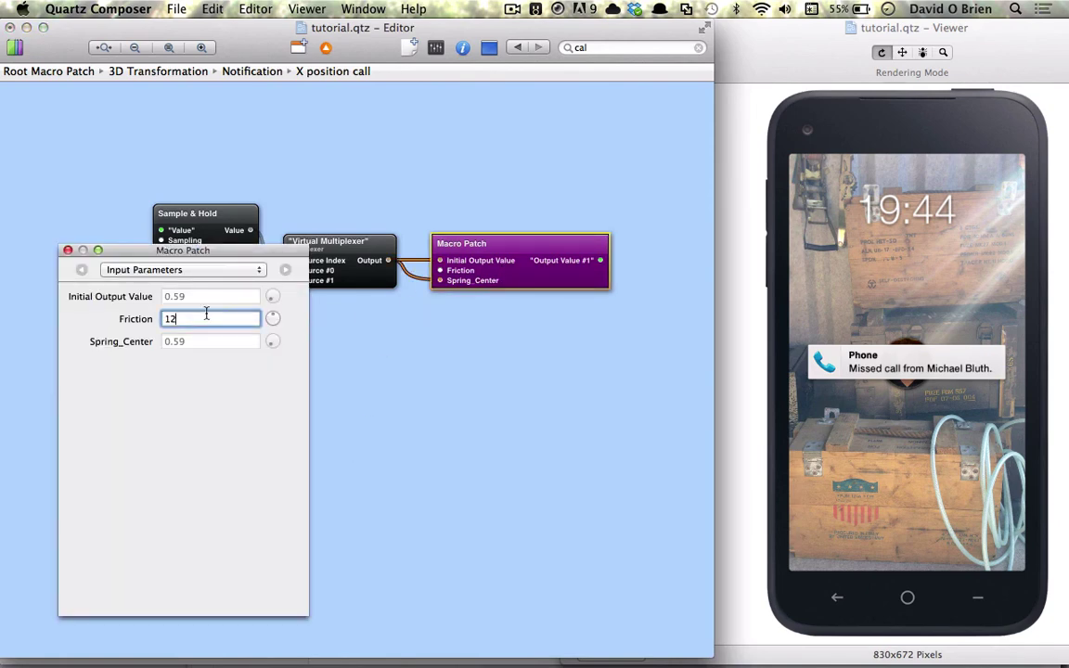
{"action": "type", "text": "8"}
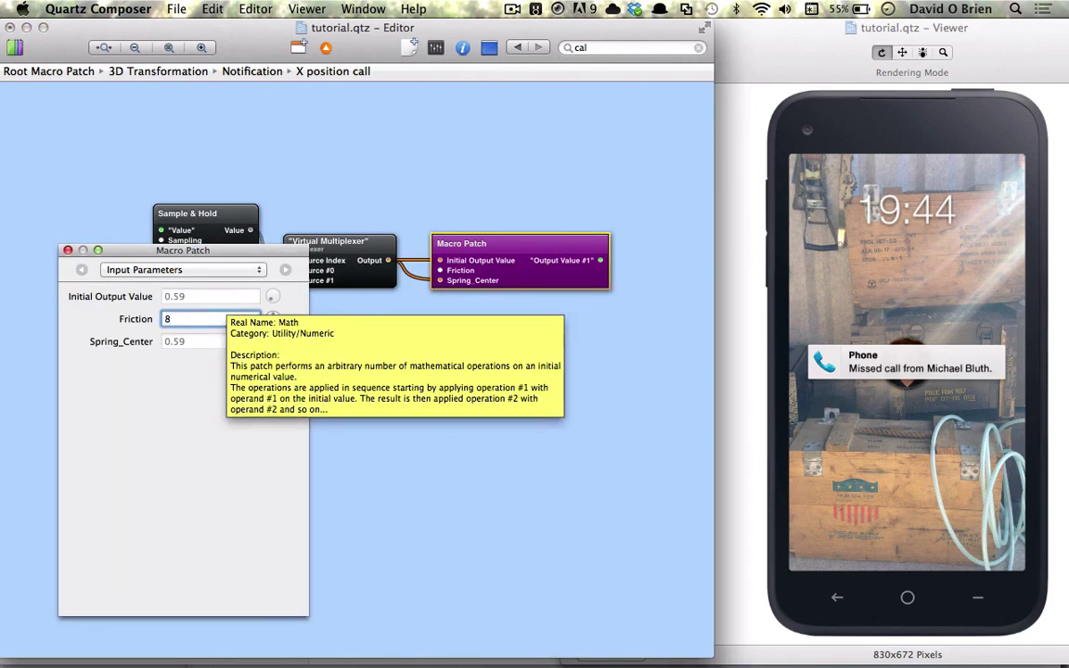
{"action": "left_click", "coordinate": [68, 249]}
{"action": "left_click", "coordinate": [769, 269]}
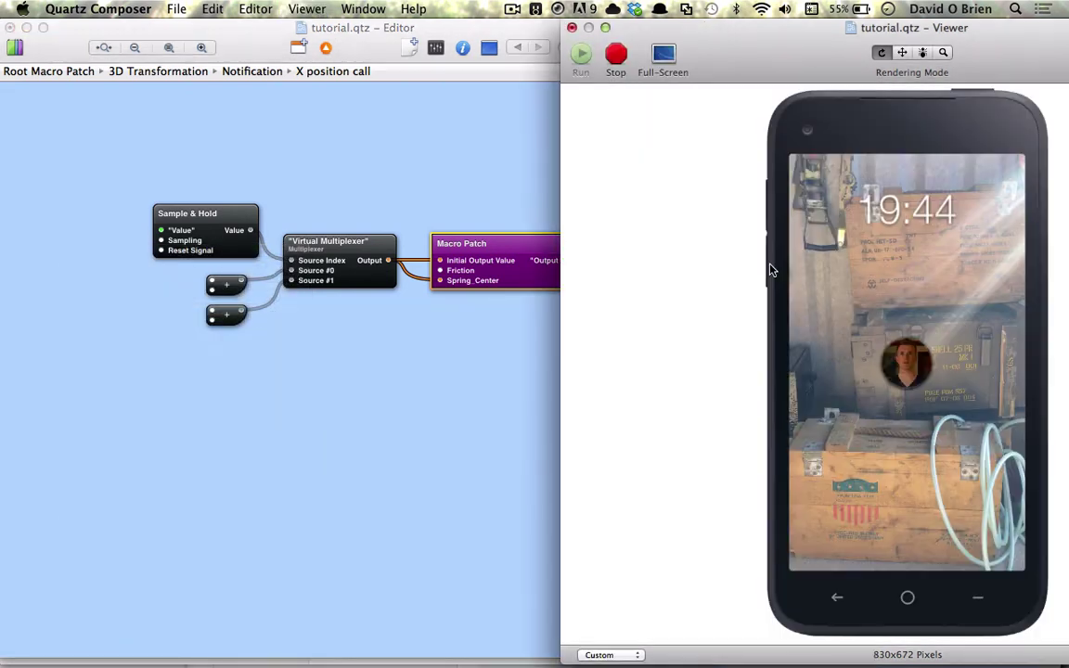